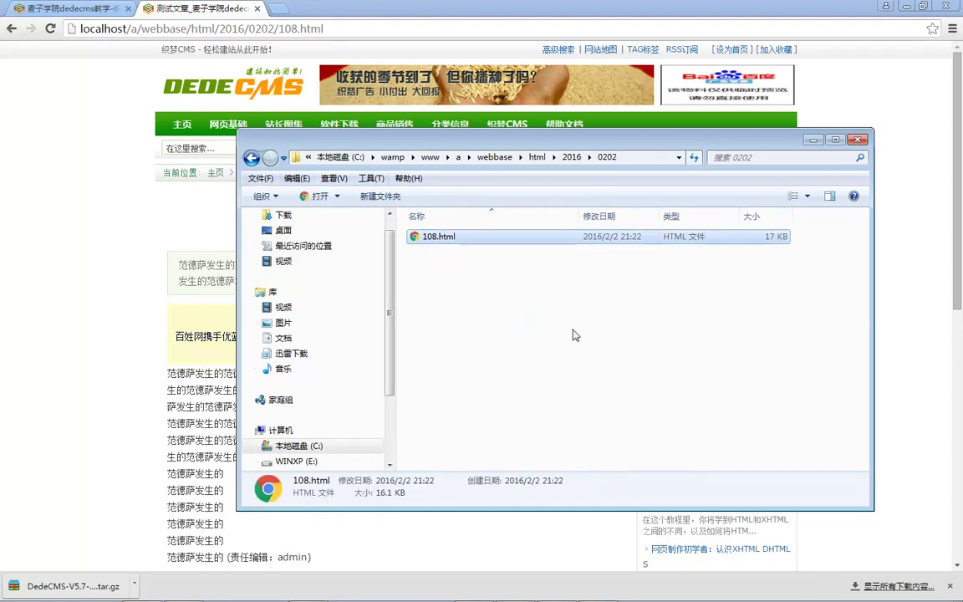
Start a new ordinary article (普通文章) in the site backend, titled 测试文章2, with Javascript/Ajax as its main column.
click(67, 9)
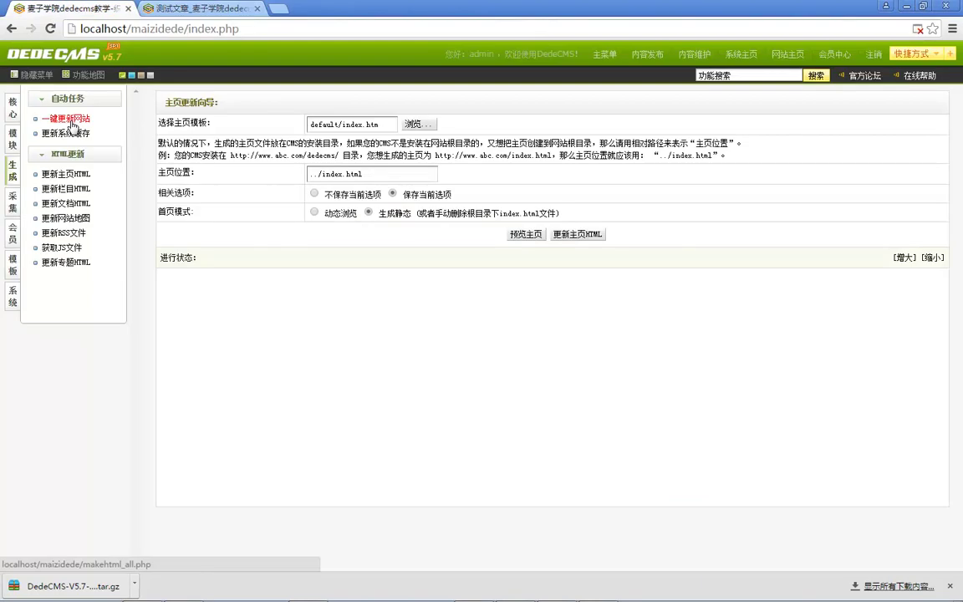
click(14, 123)
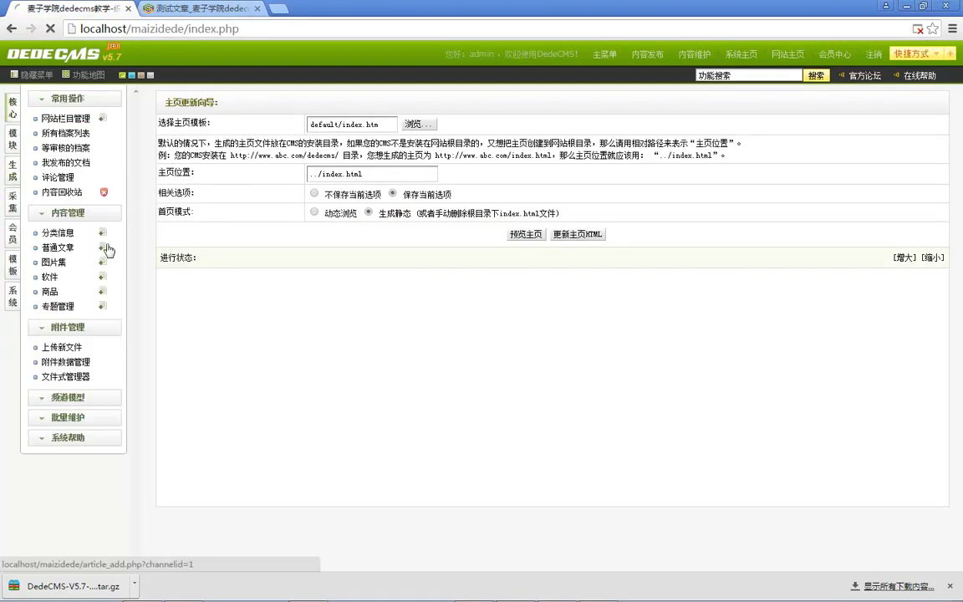
click(101, 249)
click(372, 136)
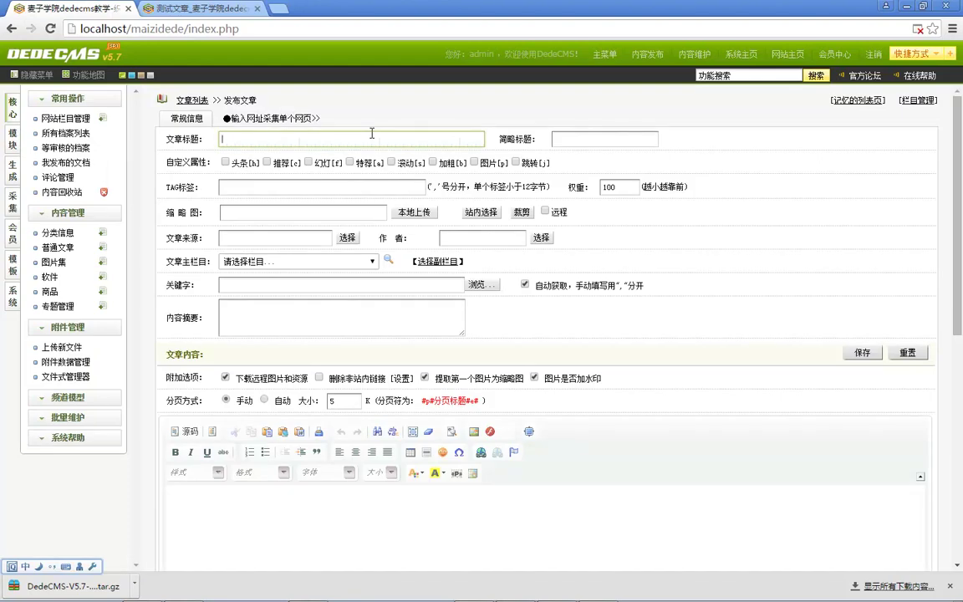
text(c)
text(测试文章2)
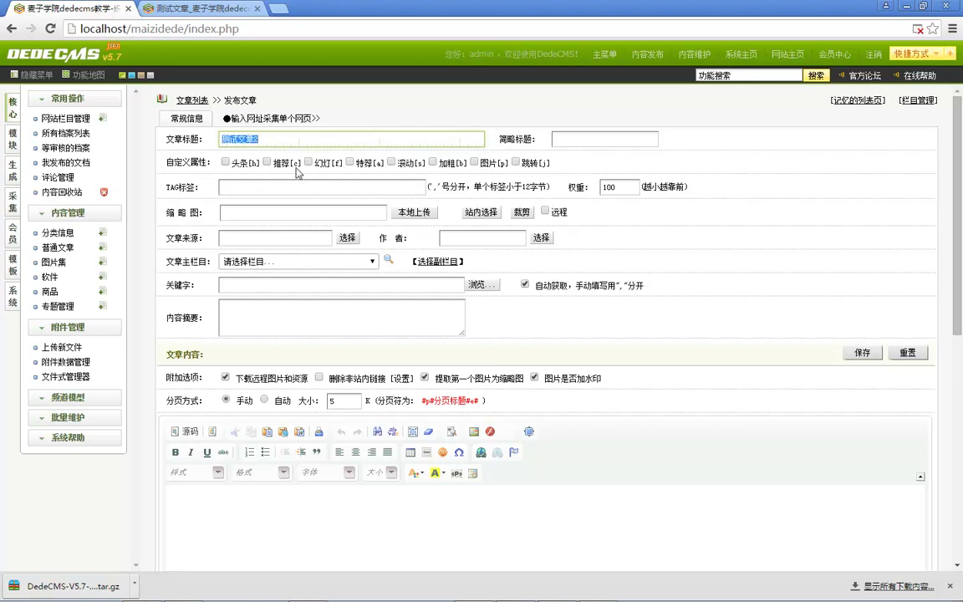
click(220, 215)
click(294, 261)
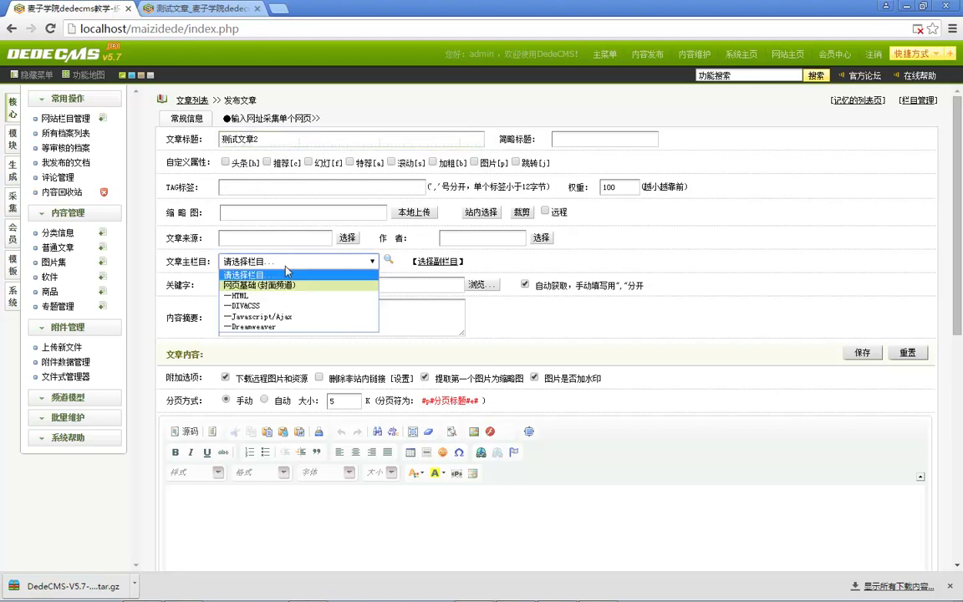
click(251, 333)
Fill the article body with repeated copies of the title 测试文章2 and save the article.
scroll(219, 377, down, 3)
scroll(219, 377, down, 3)
click(251, 381)
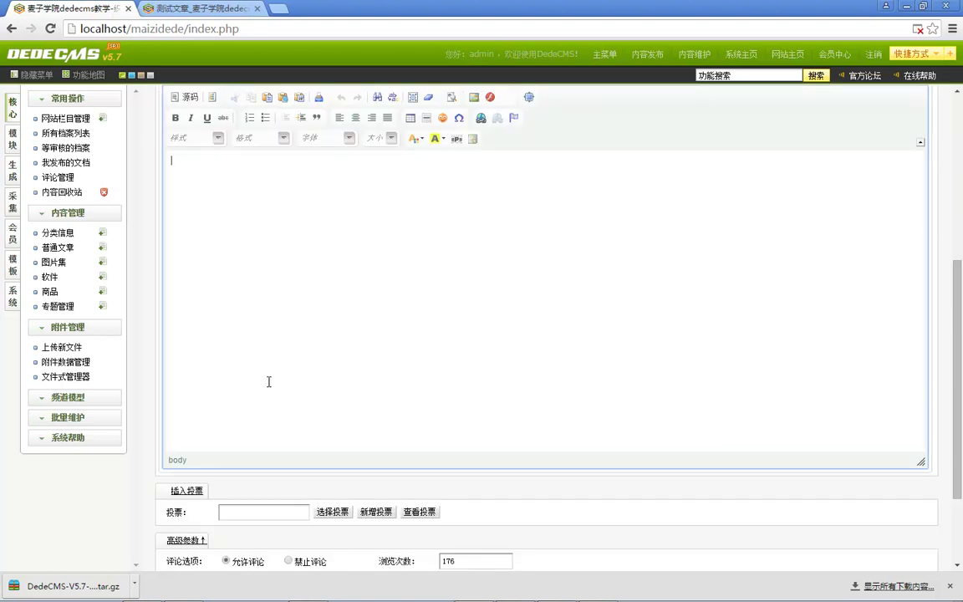
key(ctrl+v)
key(ctrl+v)
key(ctrl+v)
key(ctrl+v)
key(ctrl+v)
key(ctrl+v)
key(ctrl+v)
key(ctrl+v)
key(ctrl+v)
key(ctrl+v)
key(ctrl+v)
key(ctrl+v)
scroll(310, 370, down, 2)
click(321, 553)
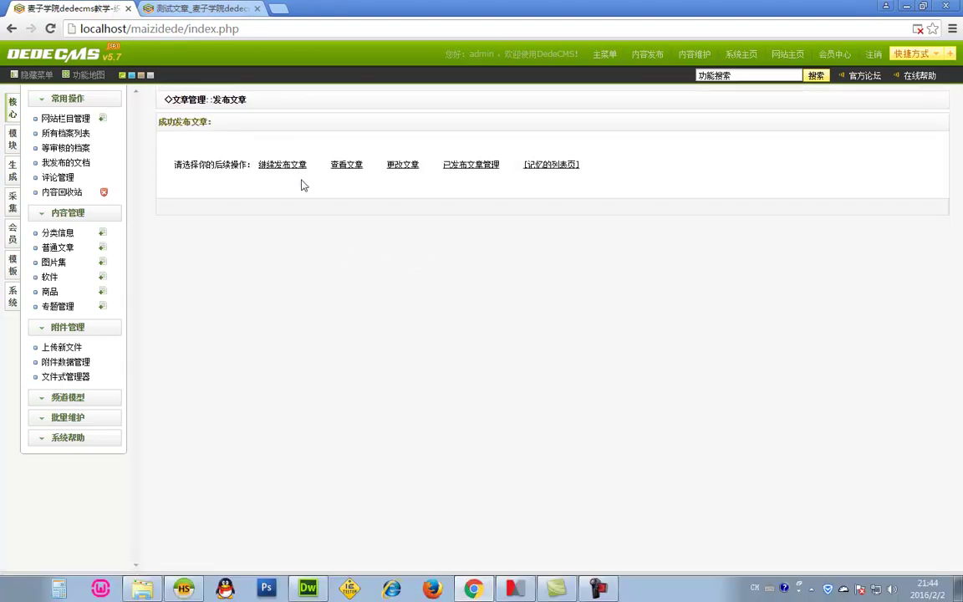
Switch to the file explorer and examine the 2016 folder under a/webbase/html.
click(142, 589)
click(552, 330)
click(571, 157)
click(533, 343)
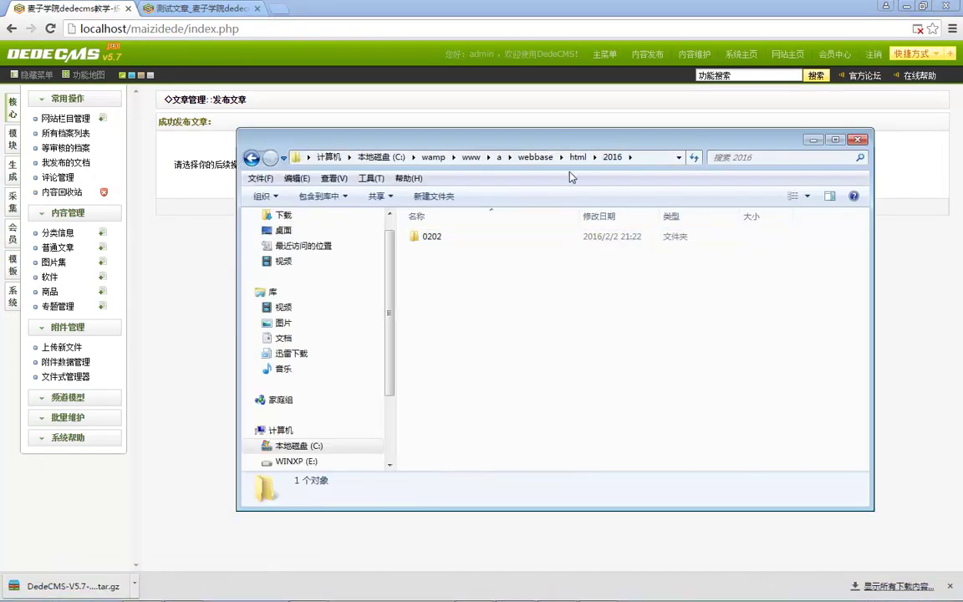
Open 测试文章2 from the website's home page and examine the folder path in its URL.
click(216, 6)
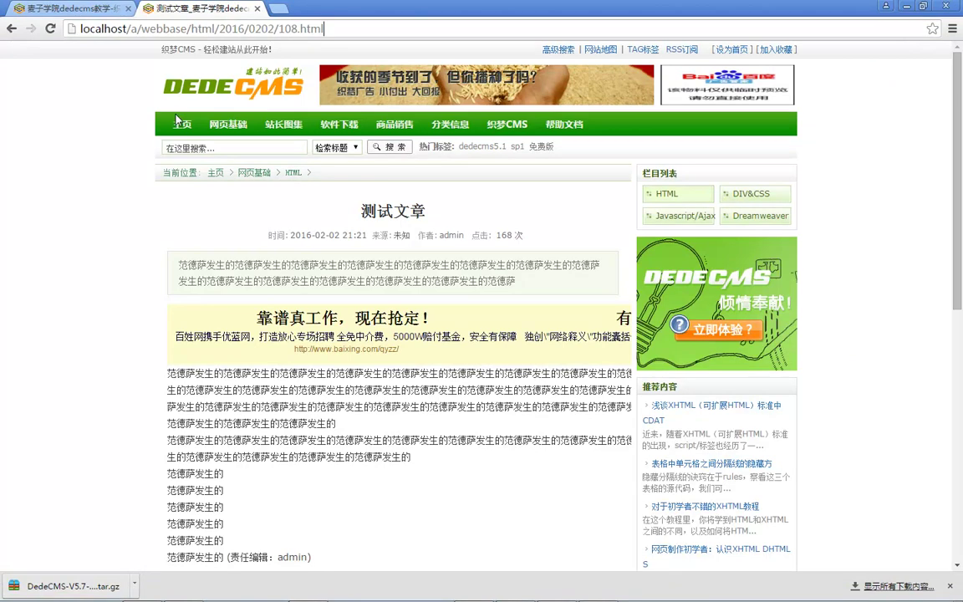
click(174, 118)
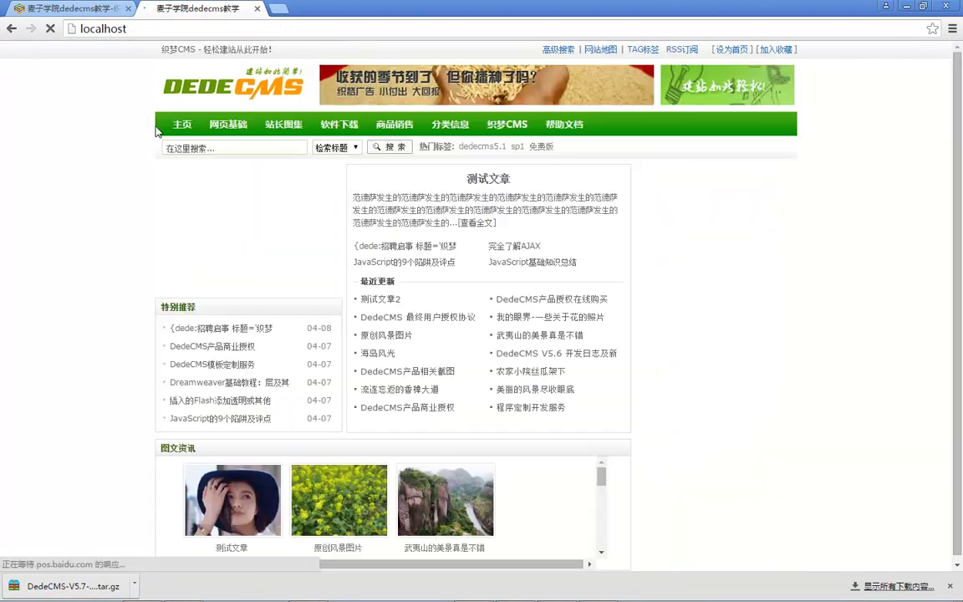
click(395, 306)
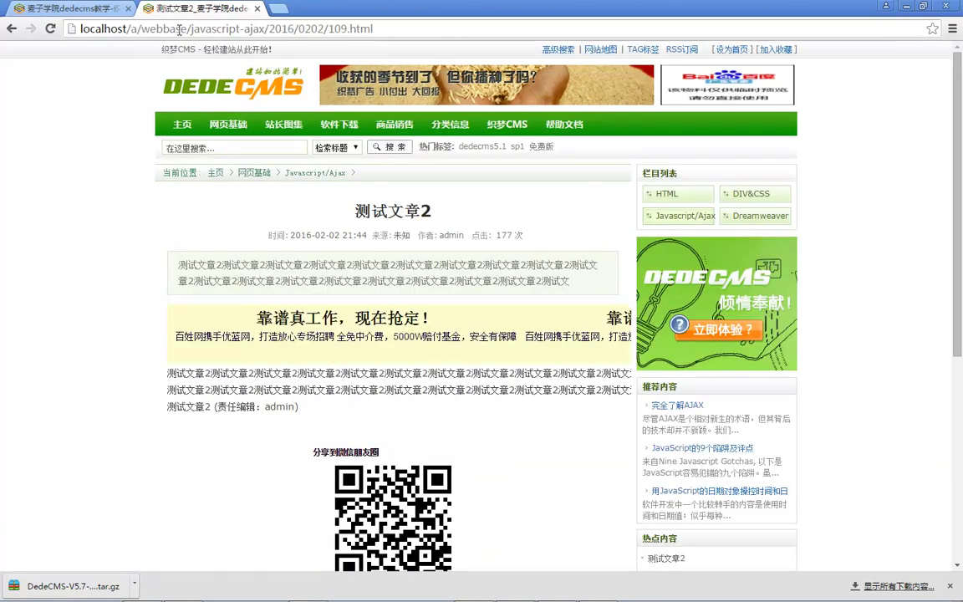
click(210, 32)
click(223, 35)
Switch to the file explorer and compare the webbase folder's subfolders with the article's URL.
click(142, 597)
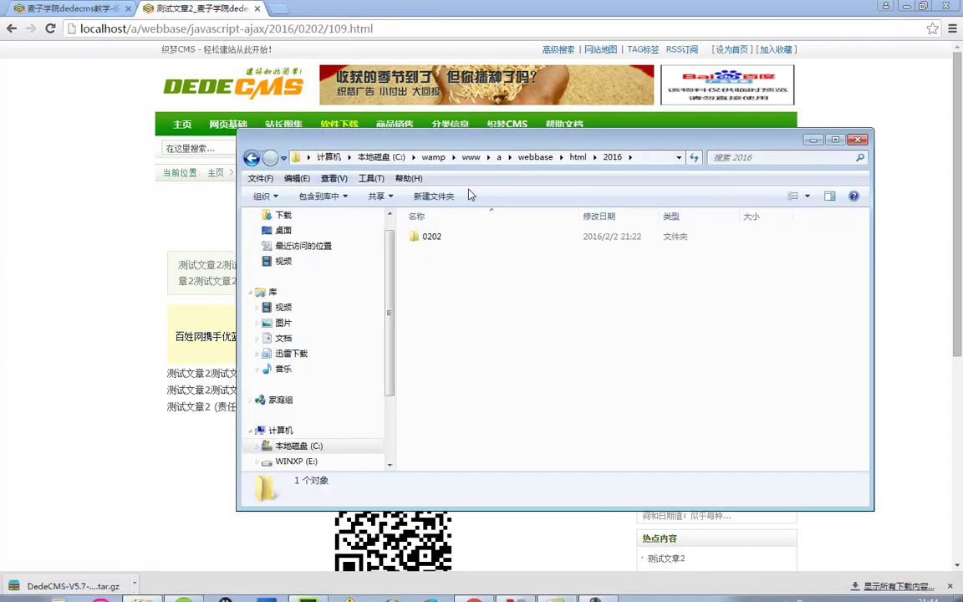
click(535, 158)
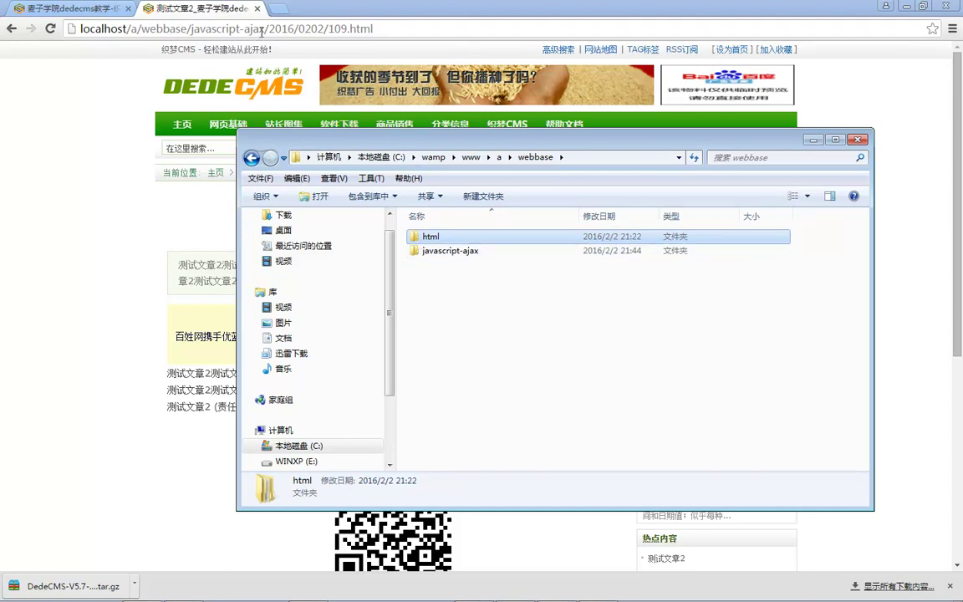
mouse_move(405, 599)
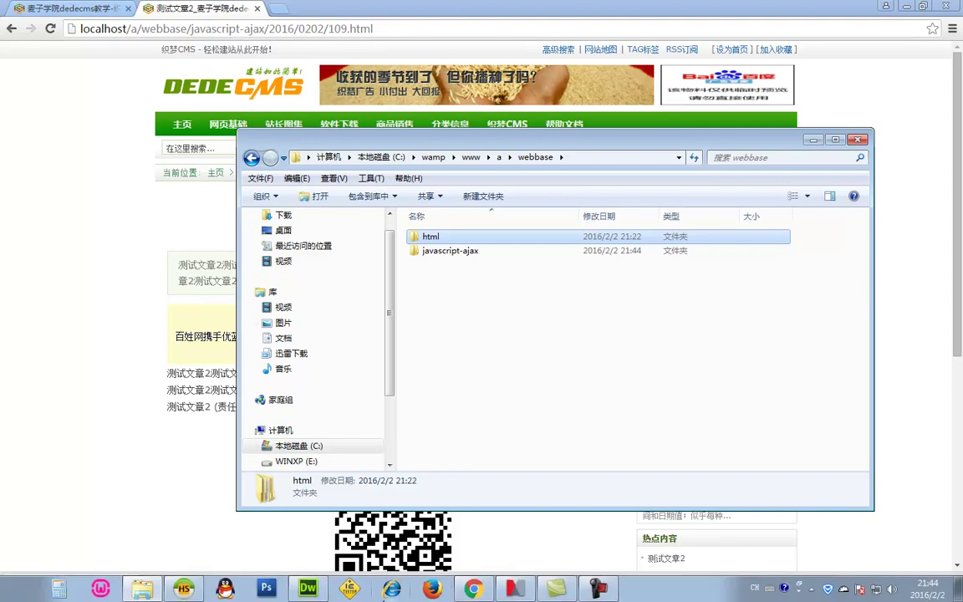
click(116, 215)
Return to the site backend in the browser and open the home page HTML update wizard (更新主页HTML).
click(55, 9)
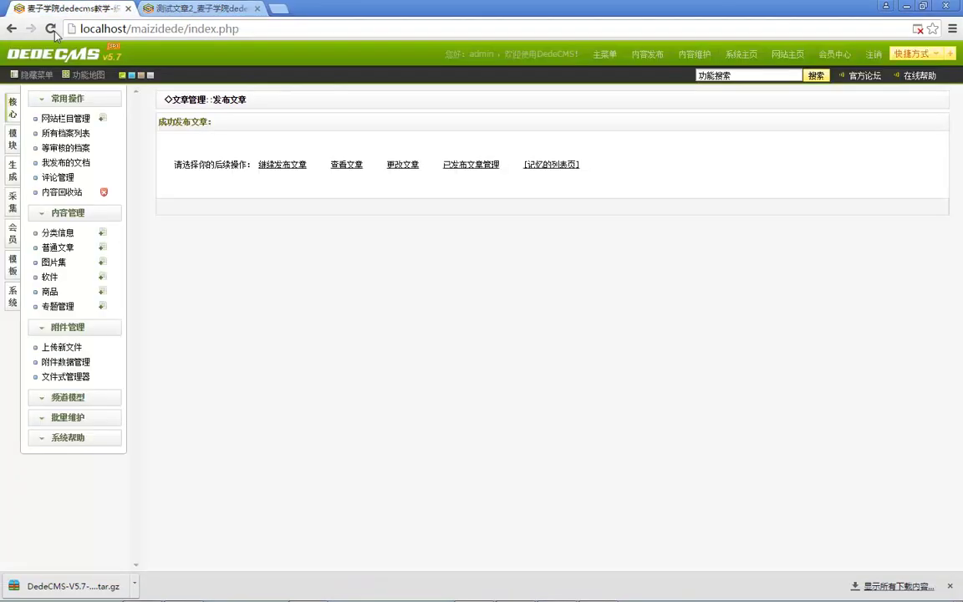
click(13, 179)
click(65, 173)
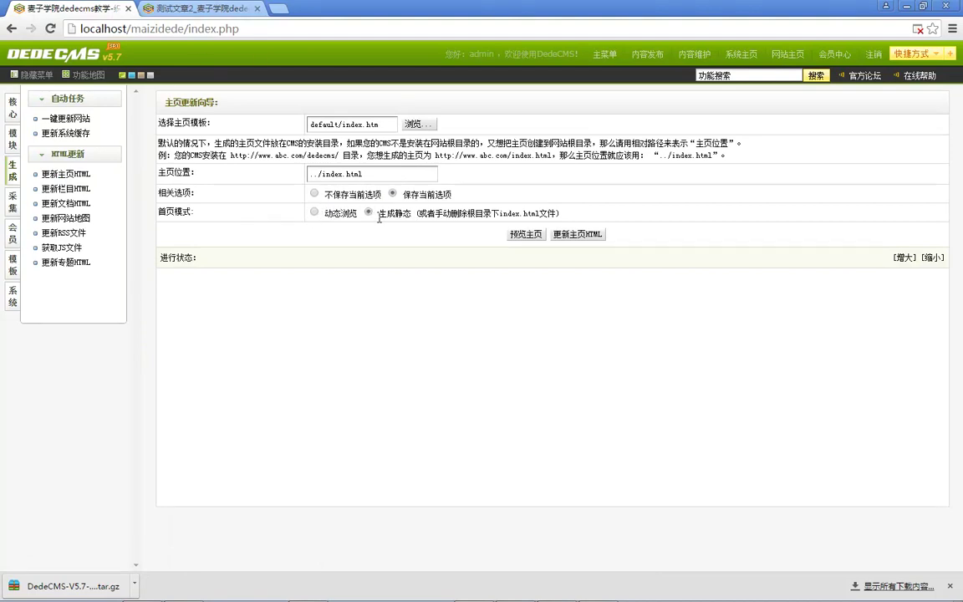
Examine the files in the www root folder in an enlarged file explorer window, then return to the browser.
click(434, 590)
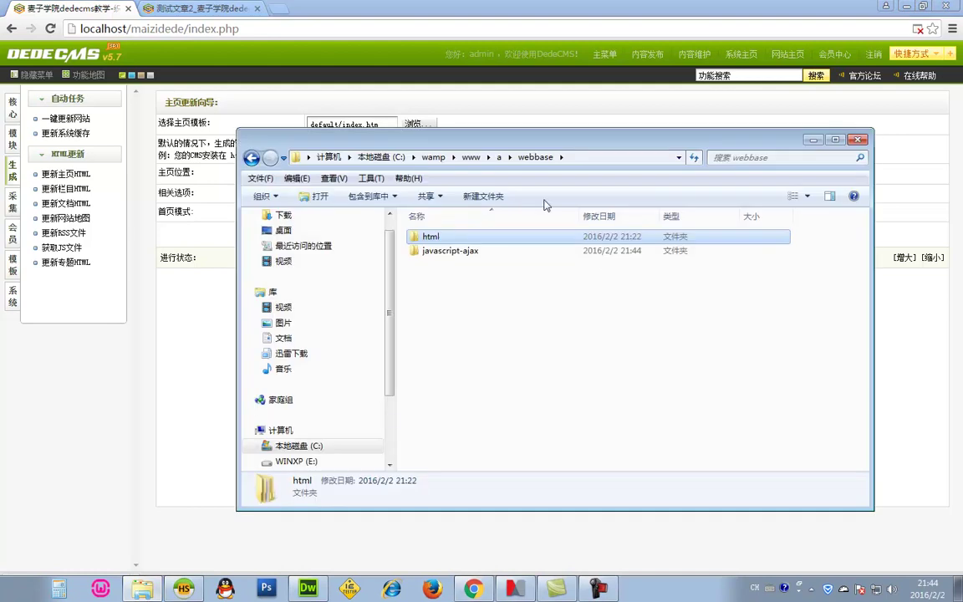
click(471, 157)
drag(481, 465, 368, 202)
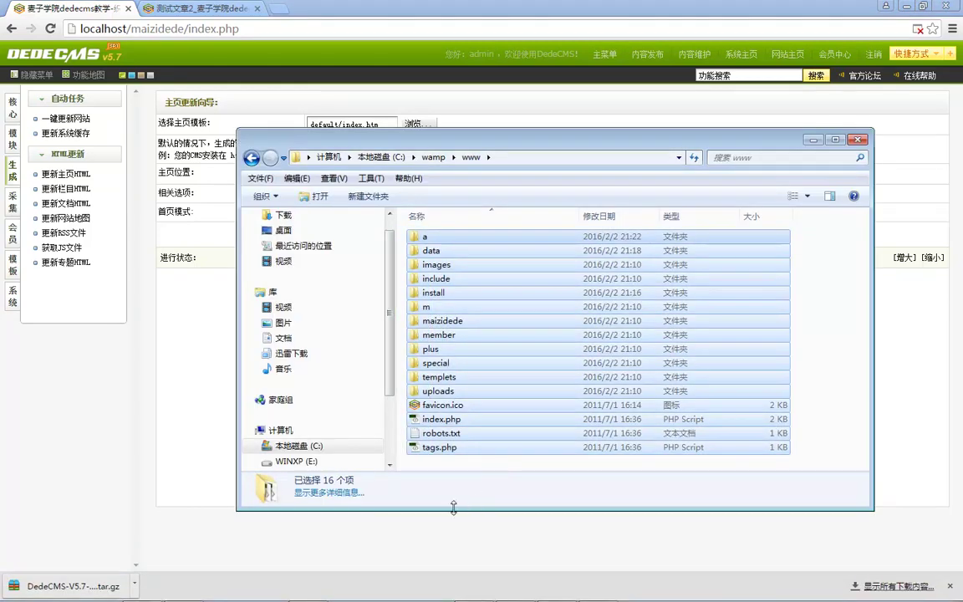
drag(453, 508, 452, 567)
click(414, 460)
key(alt+Tab)
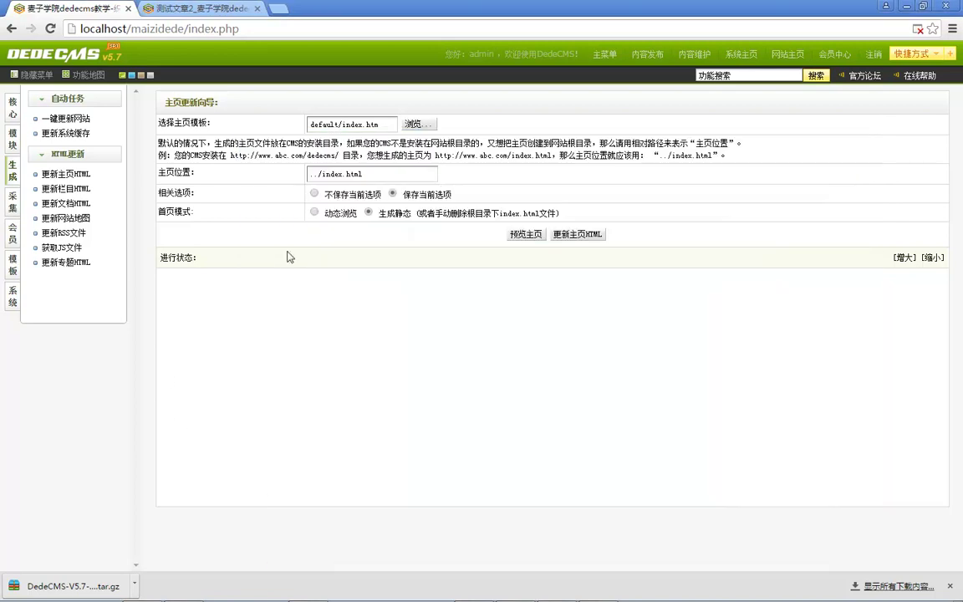
Generate the static home page at ../index.html and check the www folder for the index.html file.
click(587, 235)
key(alt+Tab)
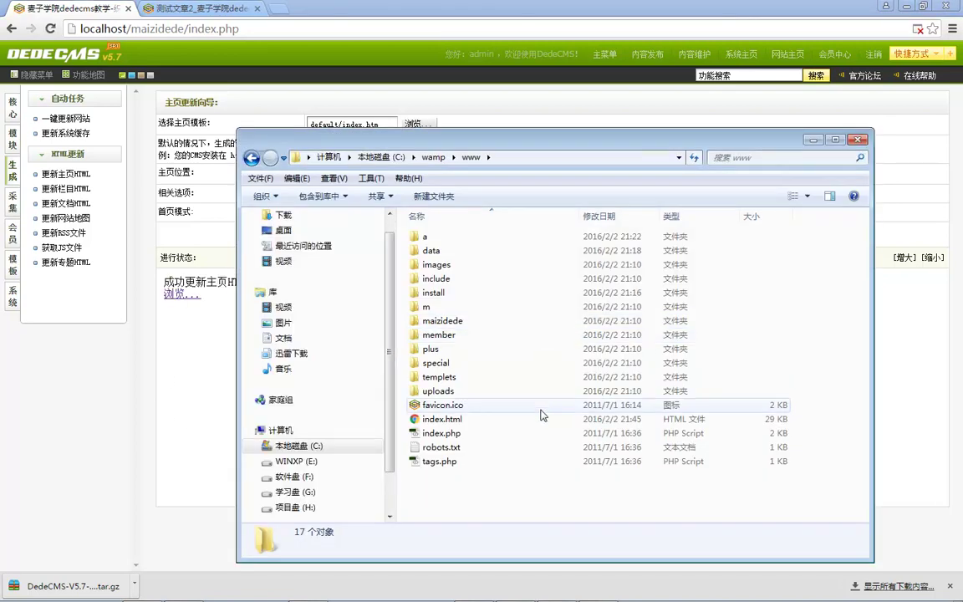
key(ctrl+a)
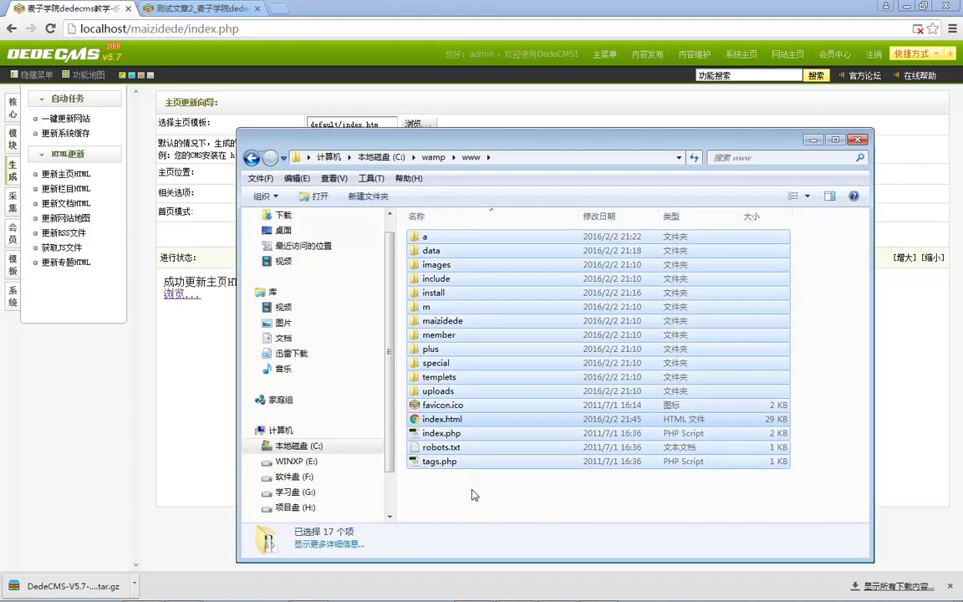
click(473, 495)
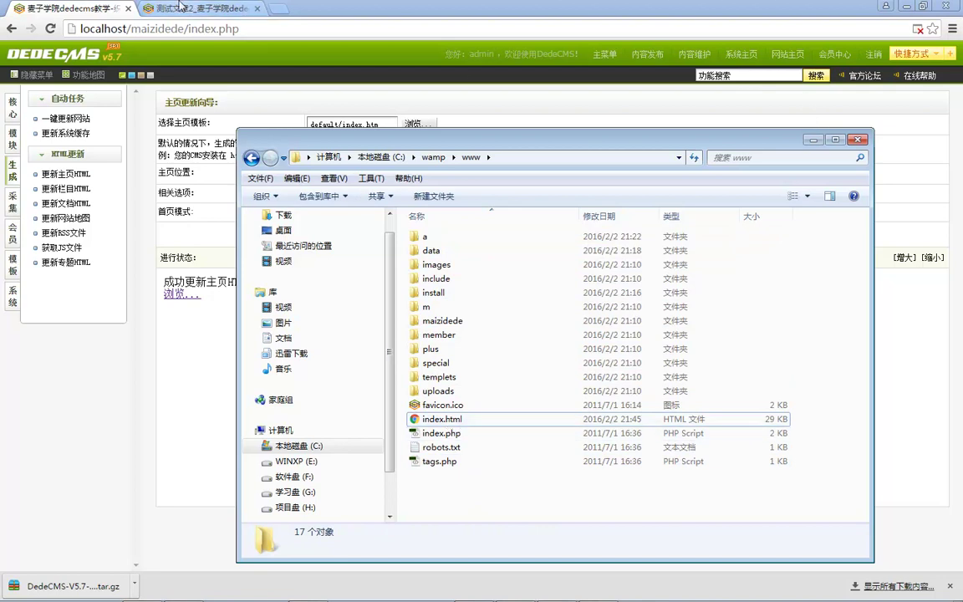
Open the website's home page through its 主页 link, then reload it from localhost/ without index.html in the address.
click(200, 8)
click(182, 127)
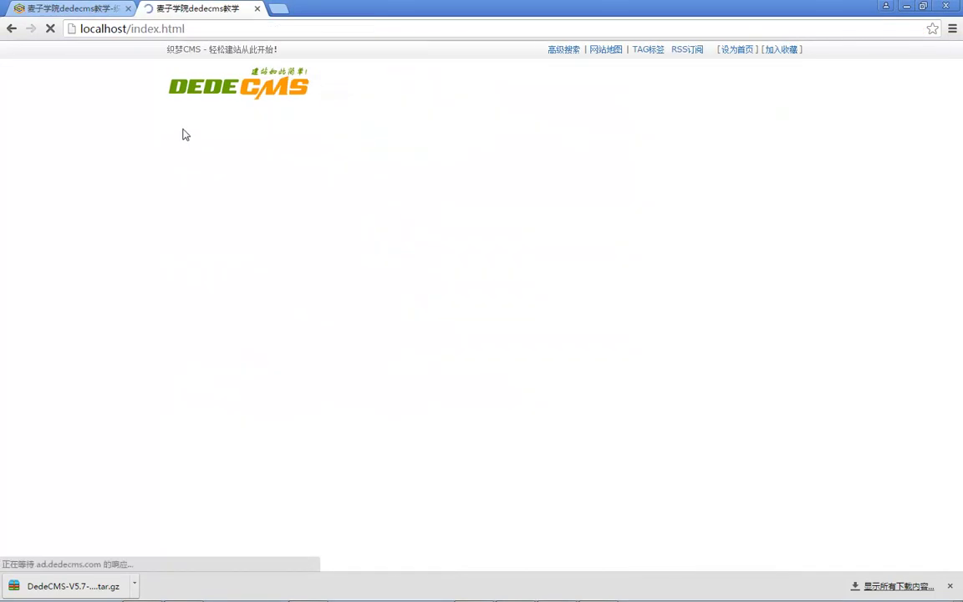
drag(131, 30, 186, 30)
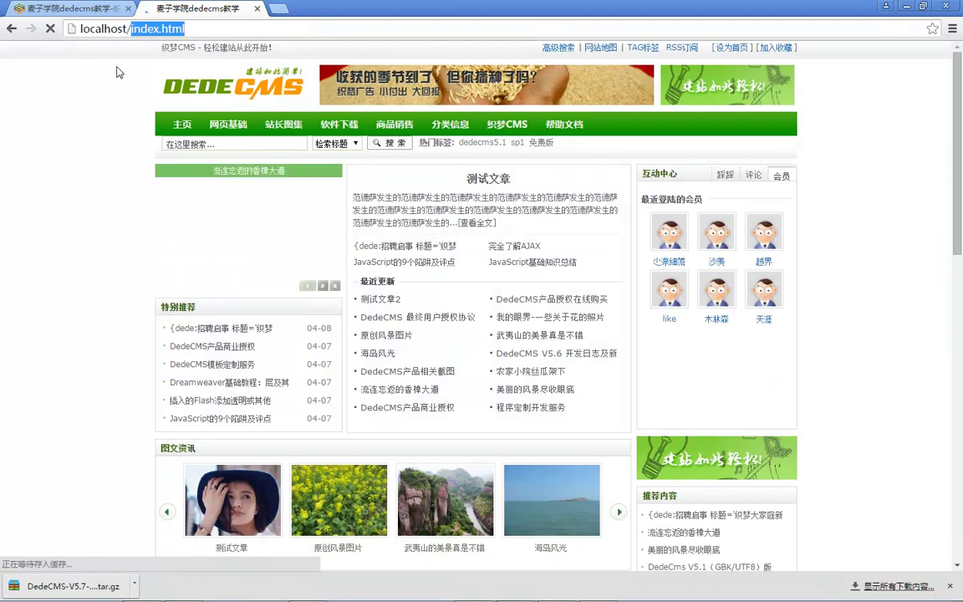
key(BackSpace)
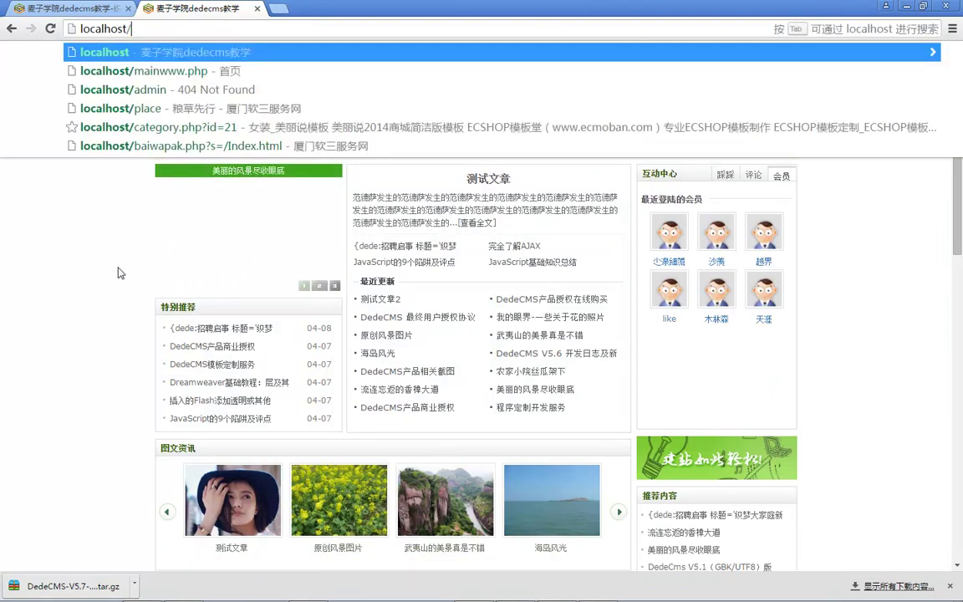
key(Return)
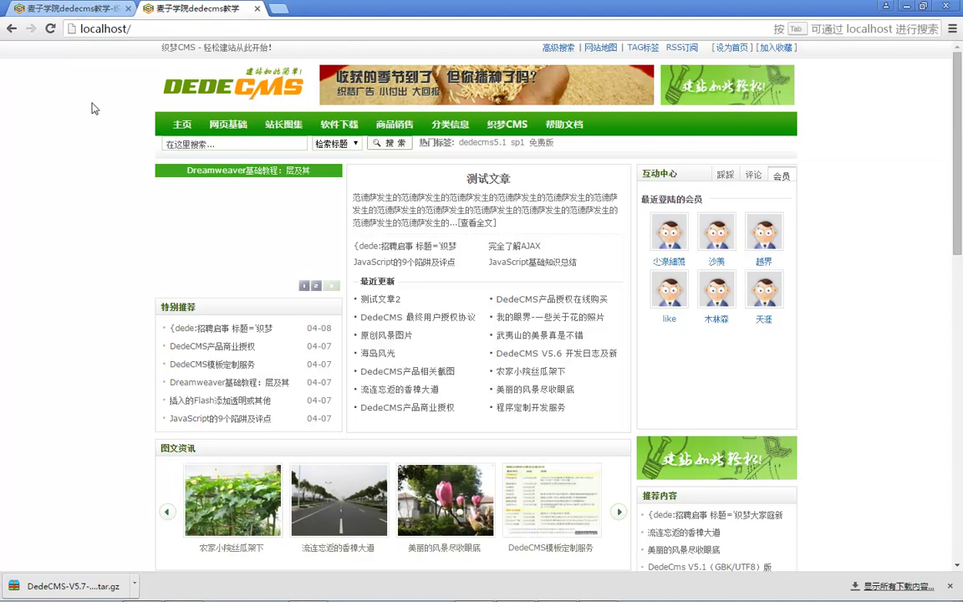
Start another ordinary article (普通文章) in the site backend, titled 测试文章3, with HTML as its main column.
click(82, 7)
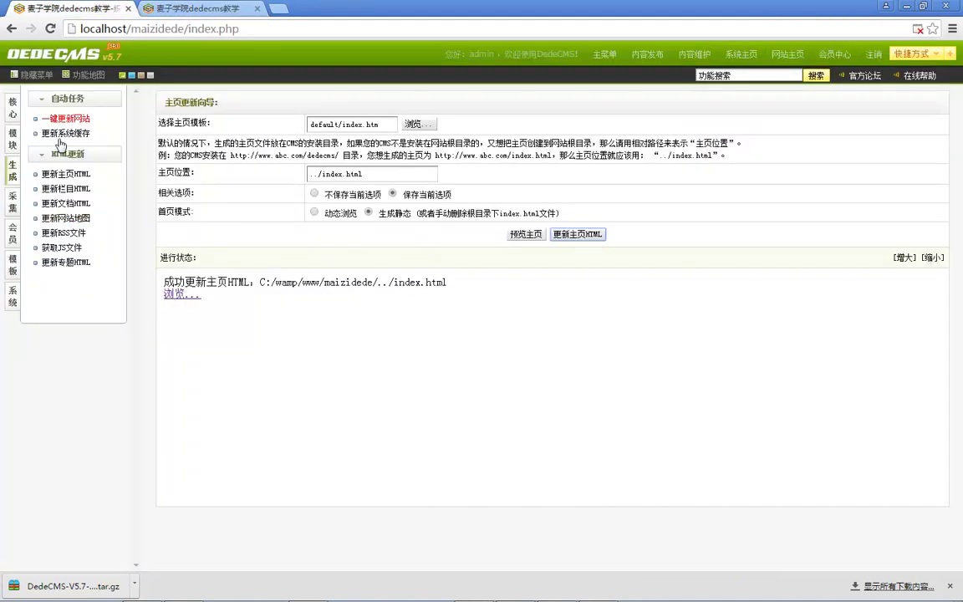
click(144, 8)
key(ctrl+Tab)
click(10, 107)
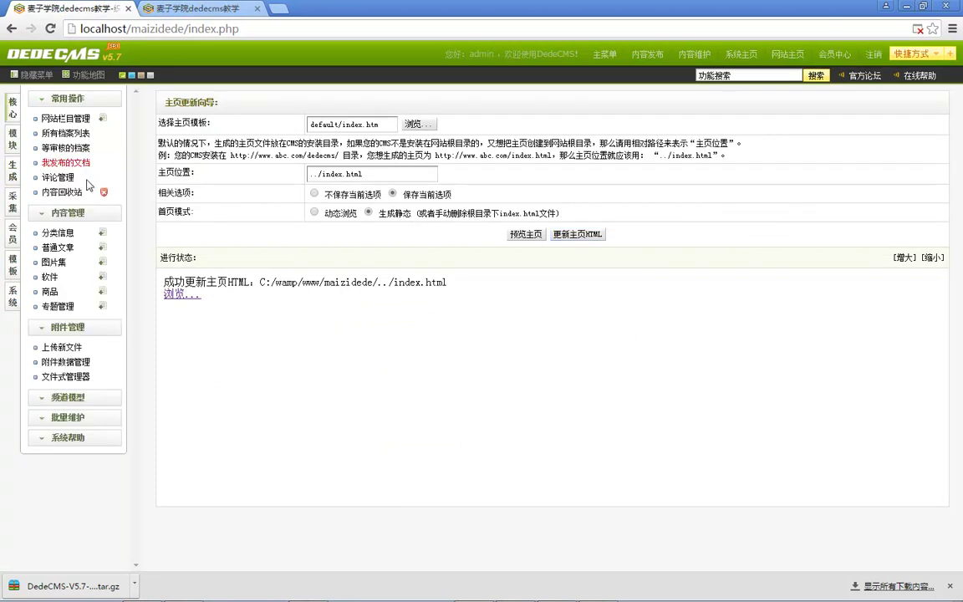
click(101, 247)
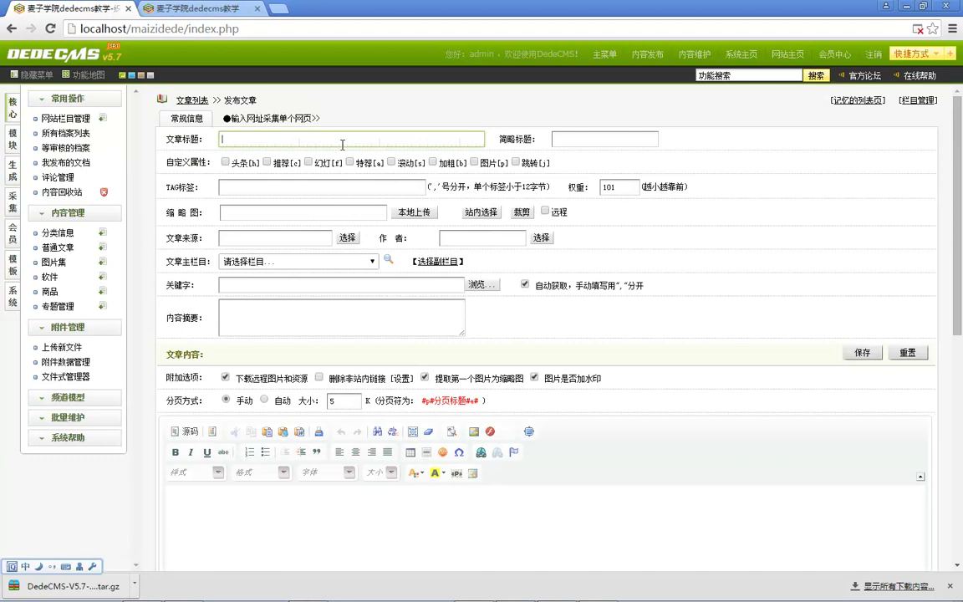
text(ceshi wenzhang 3)
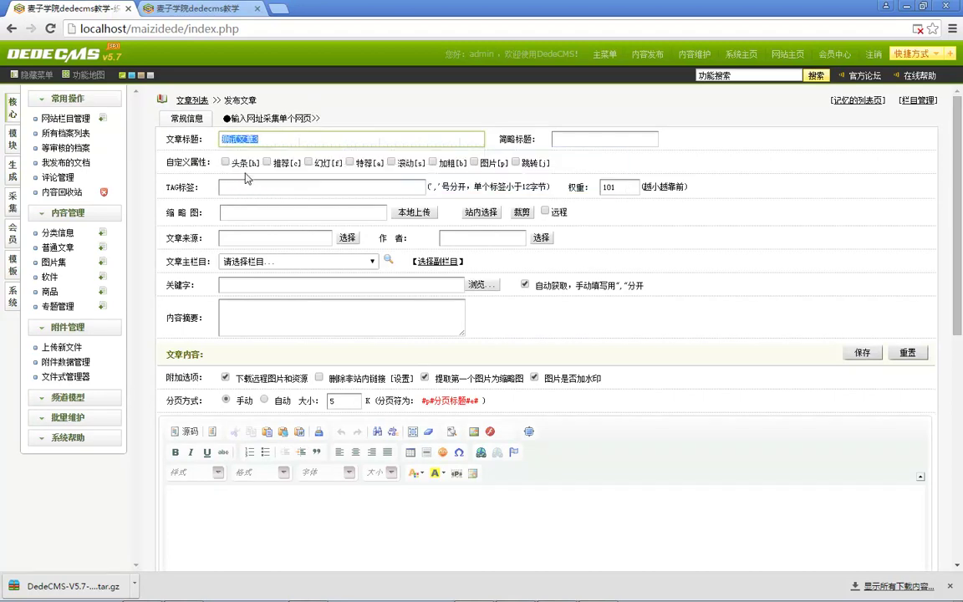
click(260, 238)
click(284, 261)
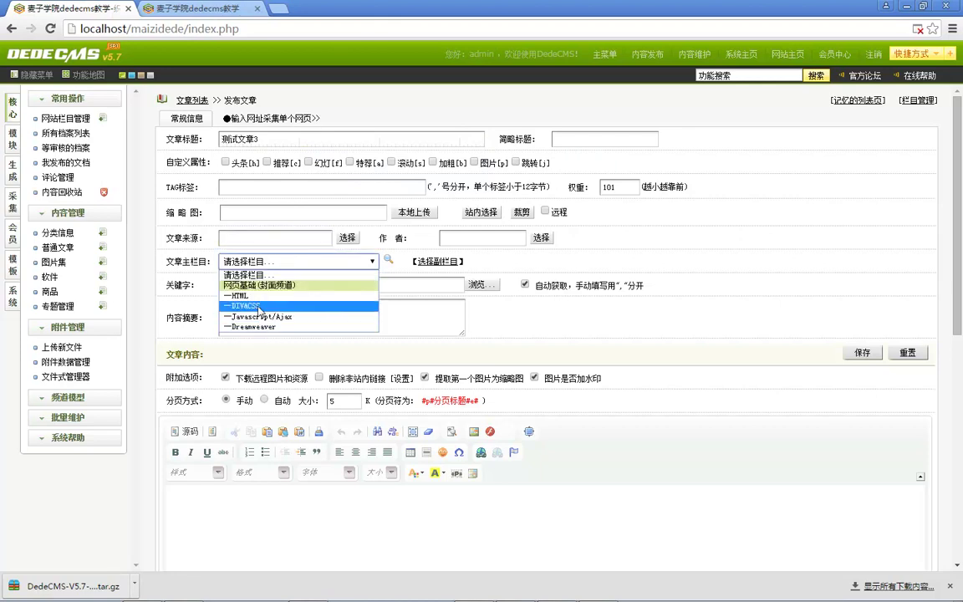
click(242, 298)
Fill the article body with repeated copies of the title 测试文章3 and save the article.
scroll(214, 299, down, 2)
scroll(308, 280, down, 3)
click(308, 279)
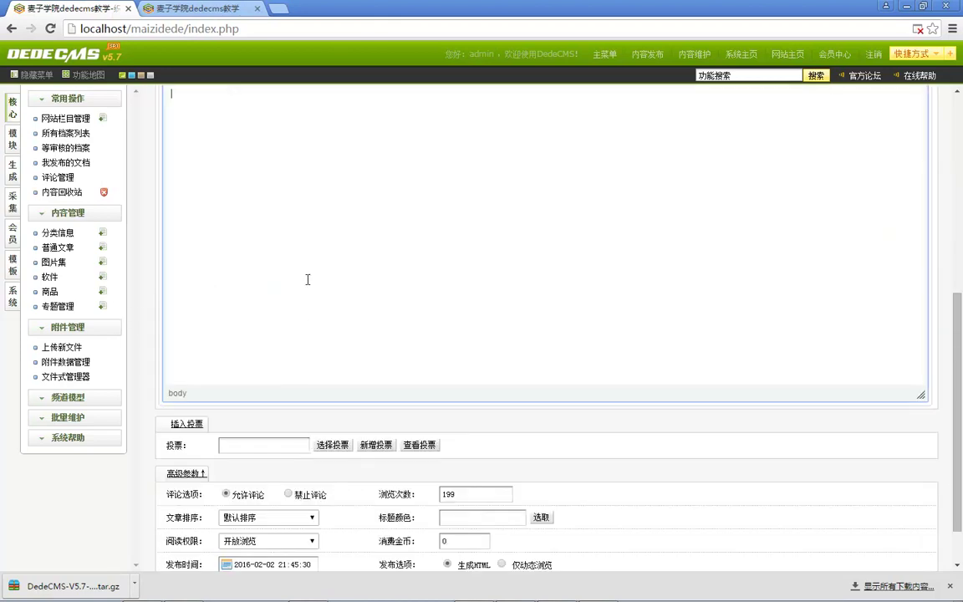
key(ctrl+v)
key(ctrl+v)
key(ctrl+v)
key(ctrl+v)
key(ctrl+v)
key(ctrl+v)
key(ctrl+v)
key(ctrl+v)
key(ctrl+v)
scroll(260, 398, down, 3)
click(308, 552)
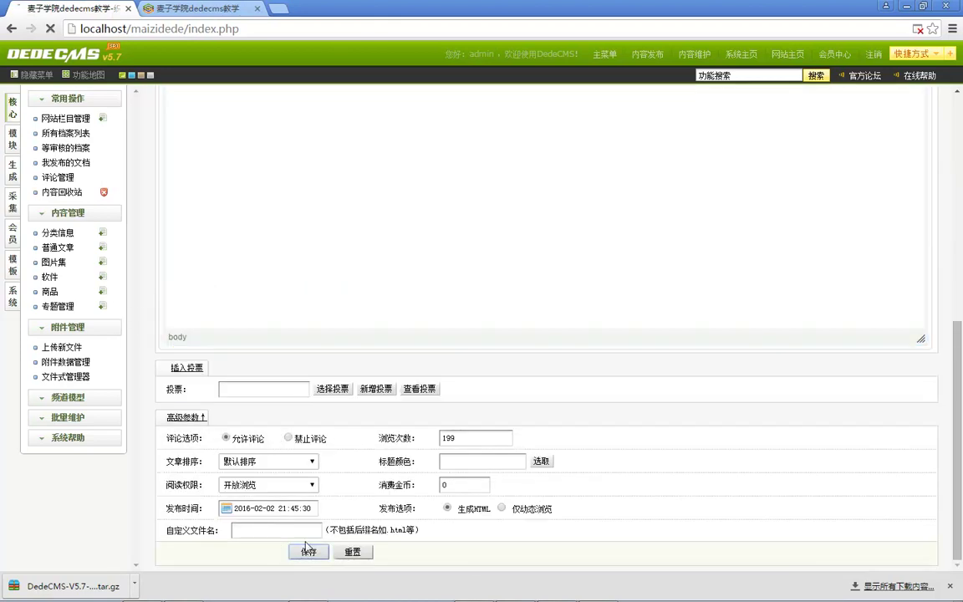
Reload the website's home page and examine its recent updates list and the .html ending of its address.
click(199, 8)
key(F5)
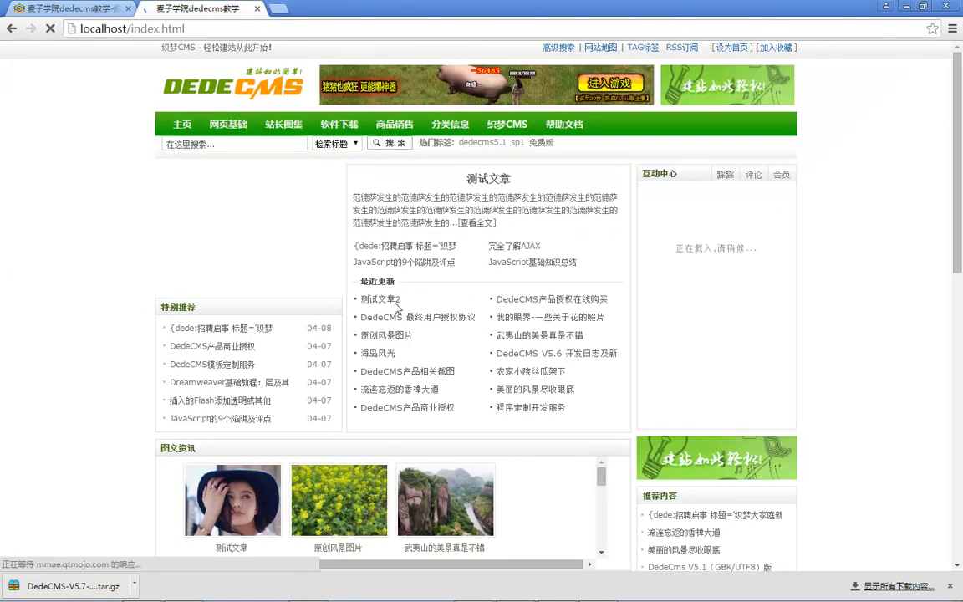
click(172, 29)
double_click(172, 30)
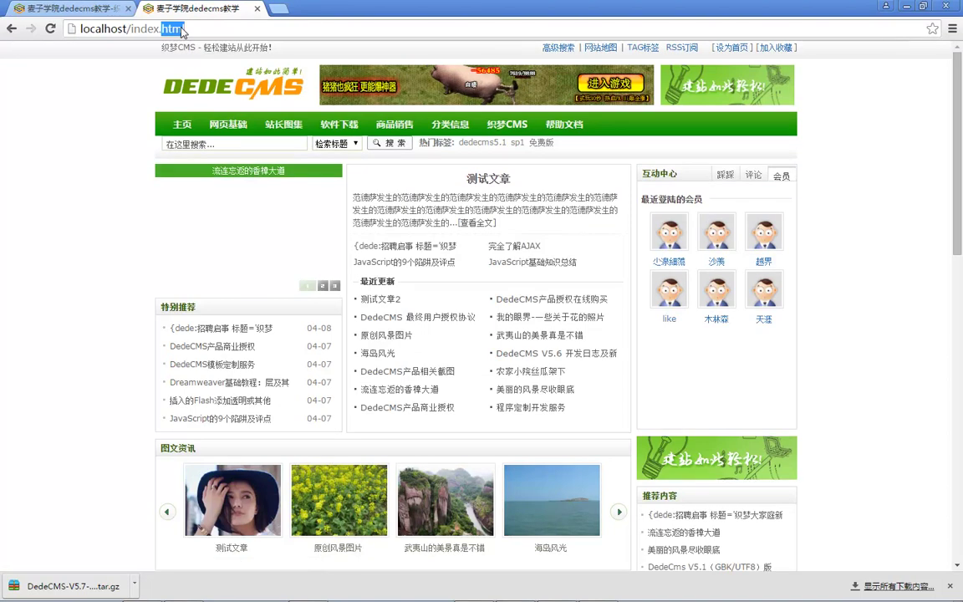
Request the home page twice as localhost/index.php, then reopen it through its 主页 link and examine the recent updates list.
text(php)
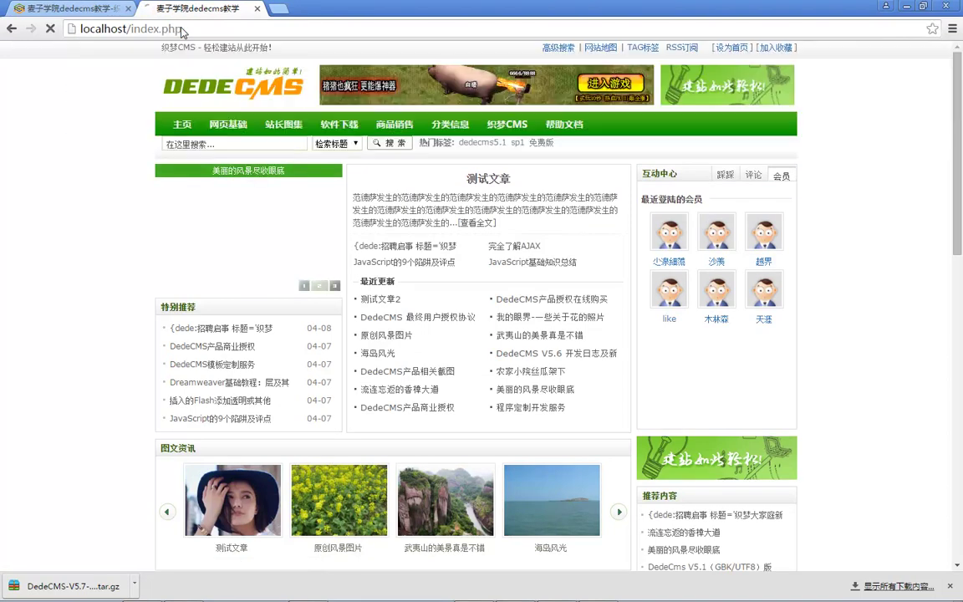
key(Return)
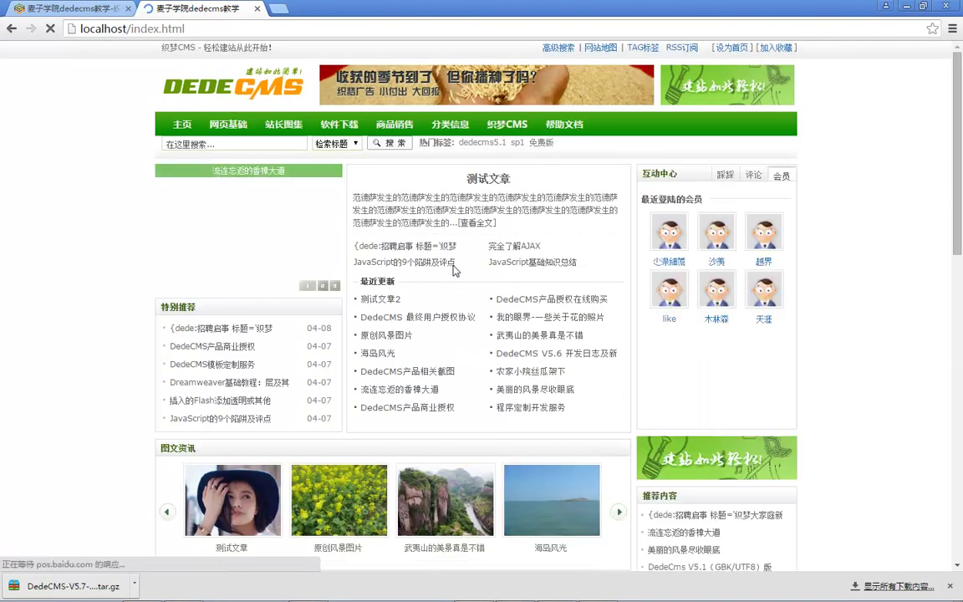
double_click(172, 30)
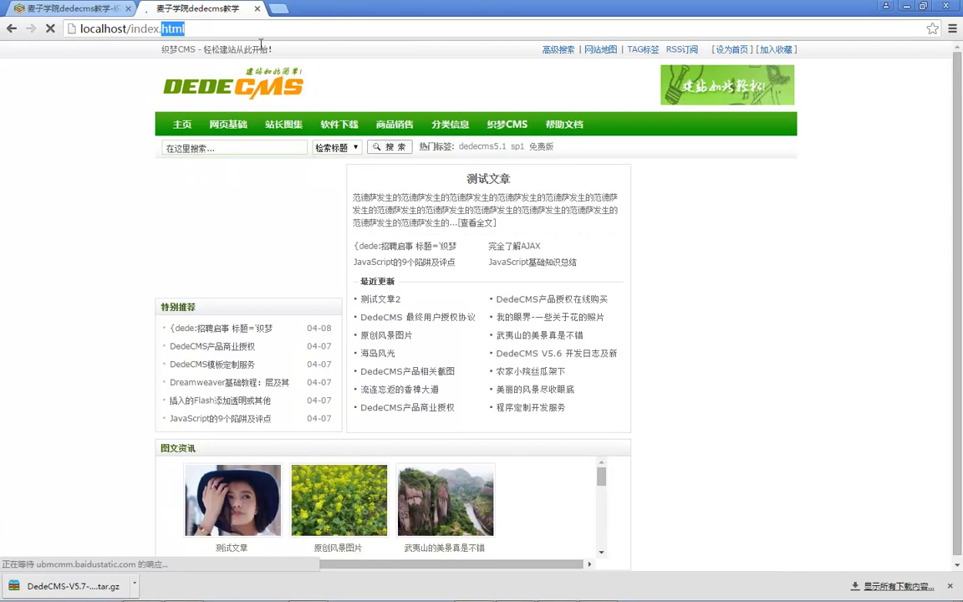
text(php)
key(Return)
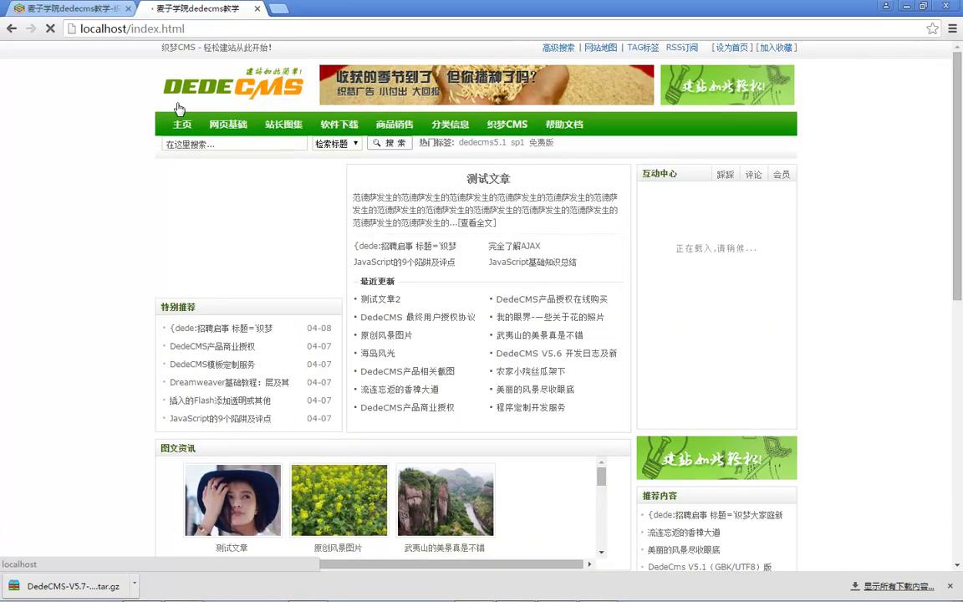
click(182, 133)
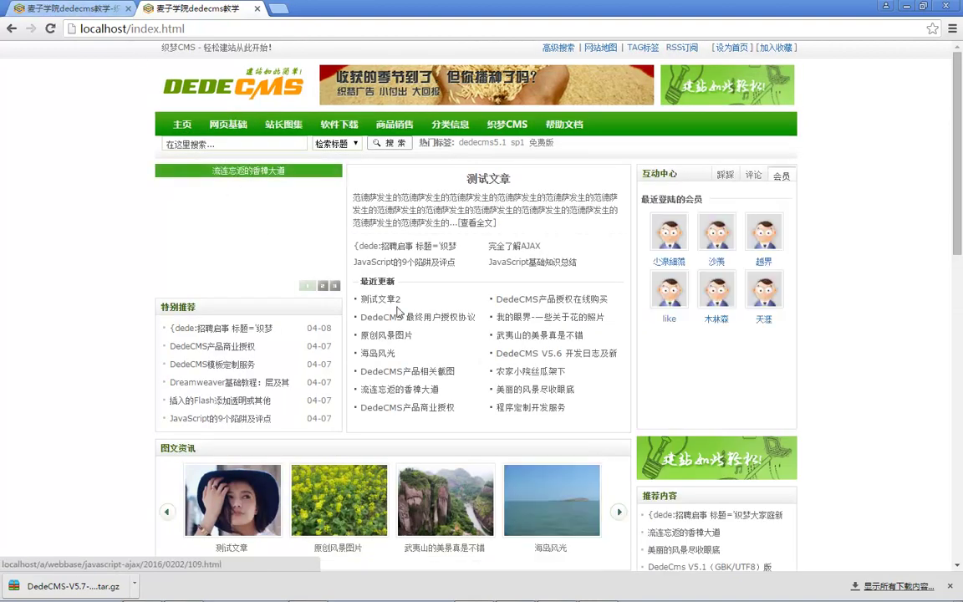
Regenerate the static home page with 更新主页HTML in the site backend, then reload the website's home page.
click(67, 8)
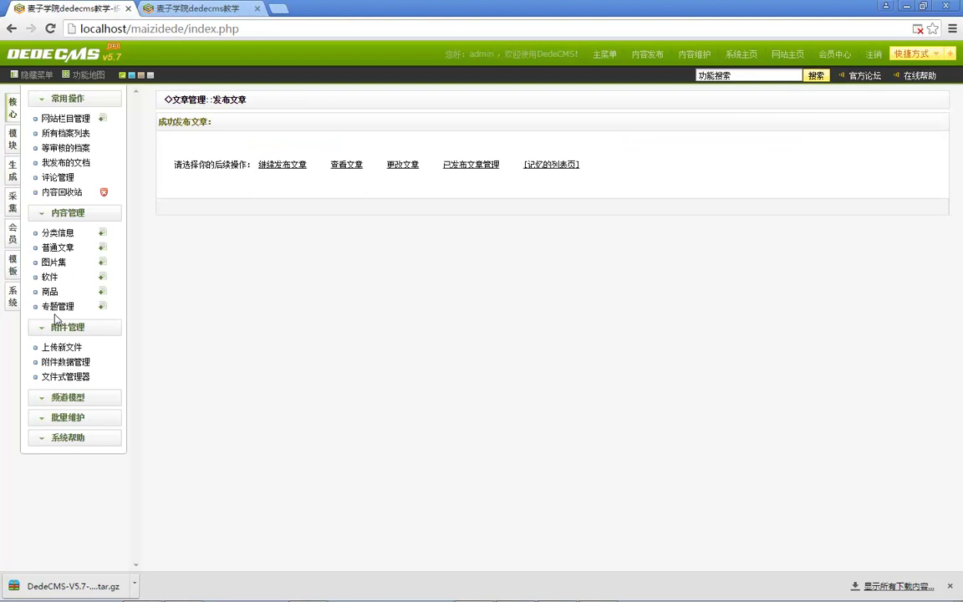
click(13, 170)
click(66, 174)
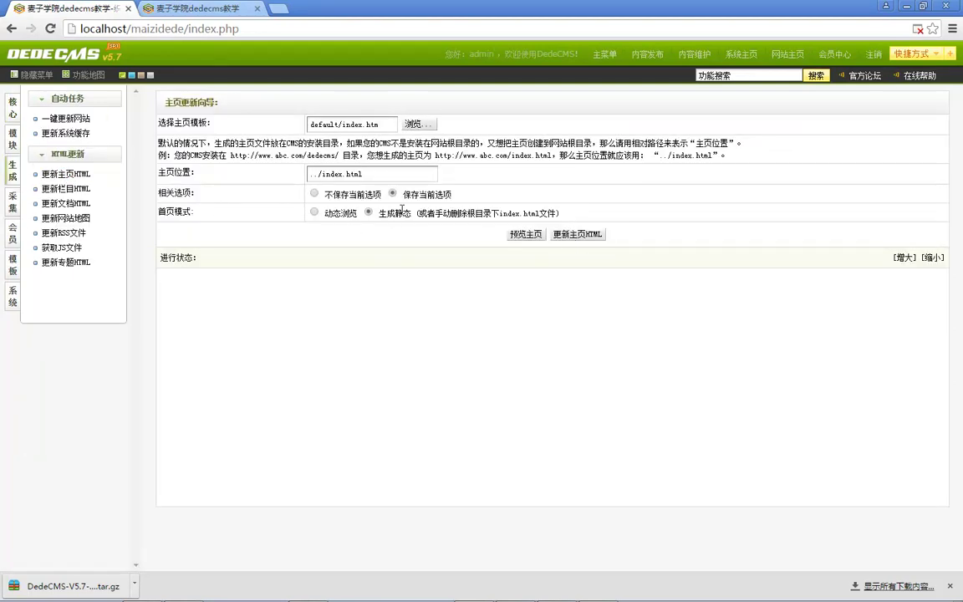
click(572, 234)
click(202, 10)
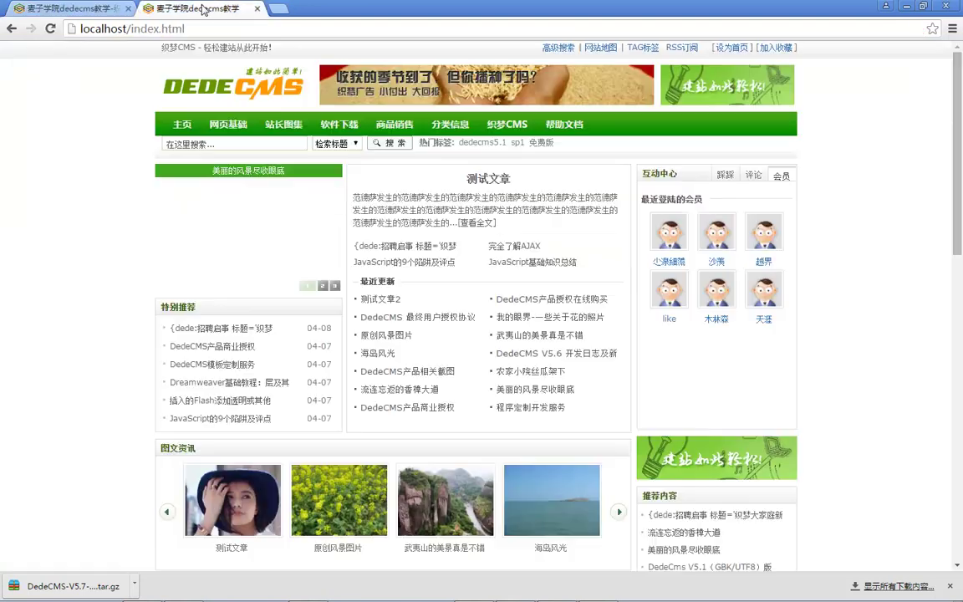
key(F5)
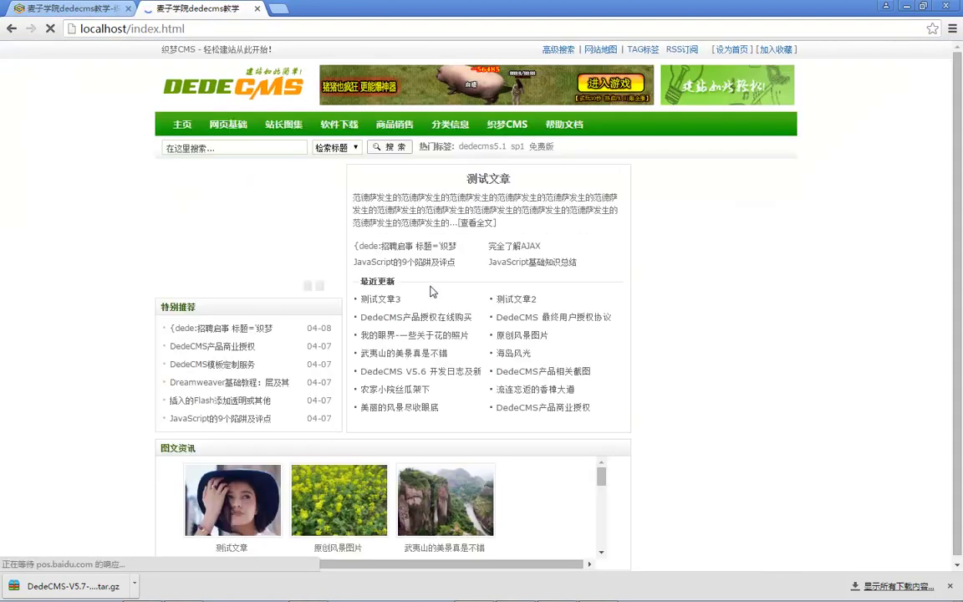
Set the home page mode to 动态浏览, update and browse the home page, then check the www folder for index.html.
click(88, 7)
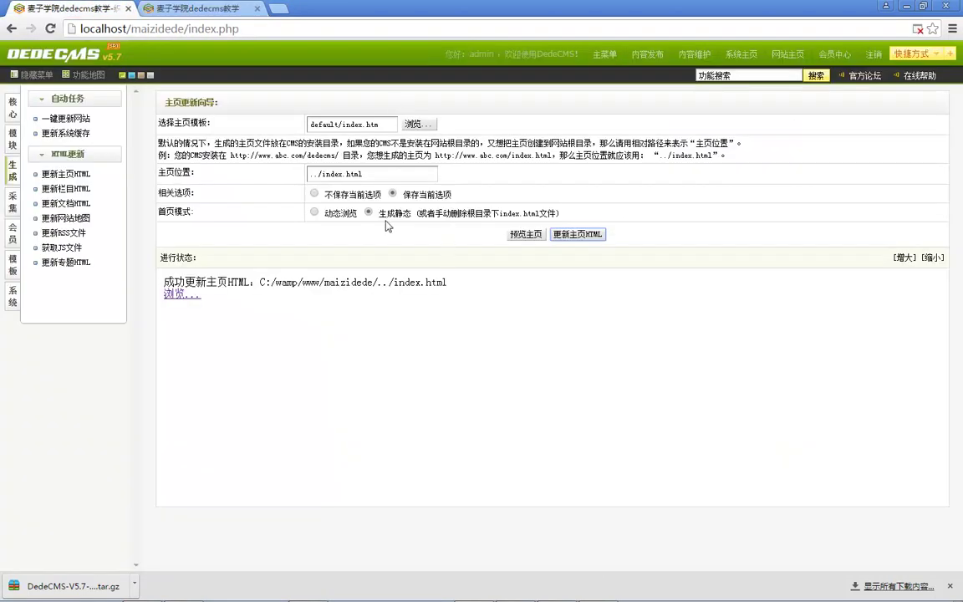
click(572, 234)
click(268, 281)
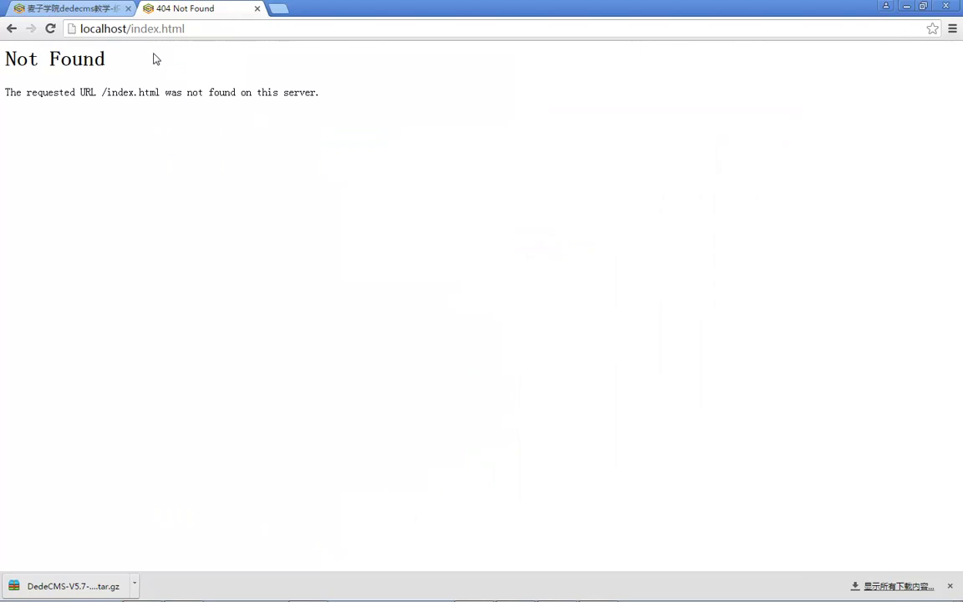
click(140, 585)
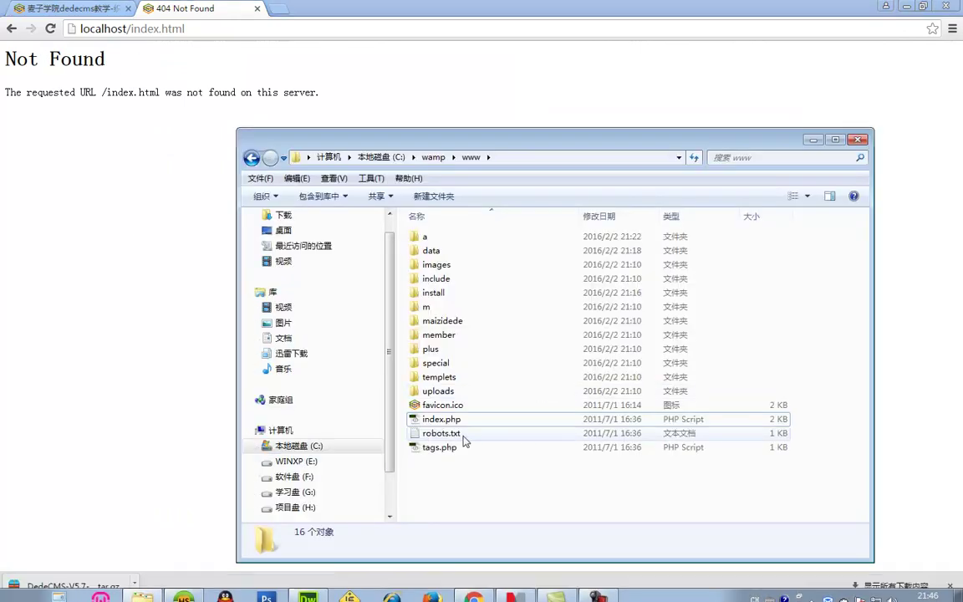
click(92, 274)
Try to open the home page as localhost/index.php instead of index.html.
click(173, 29)
double_click(173, 29)
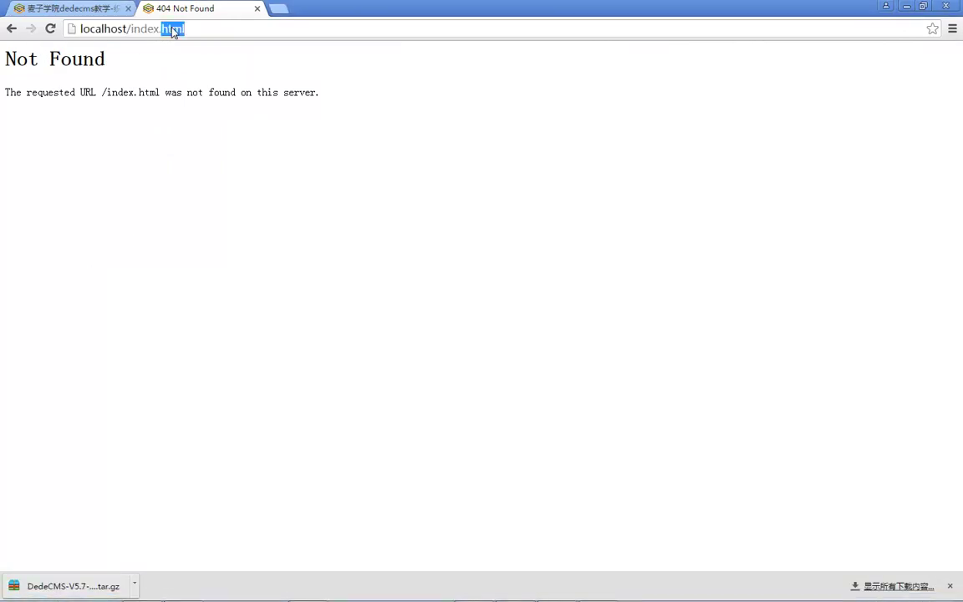
text(jph)
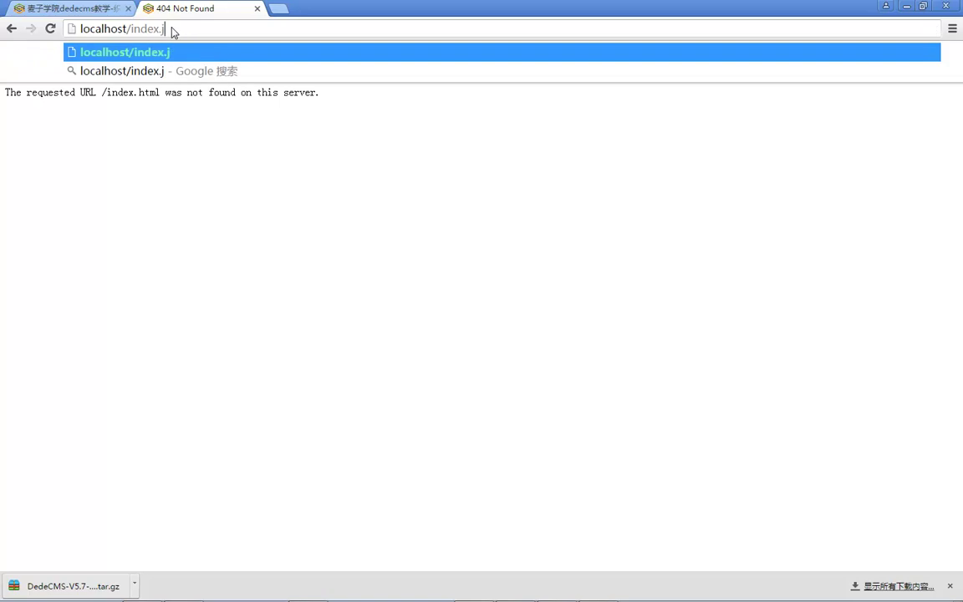
key(BackSpace)
key(BackSpace)
text(php)
key(Return)
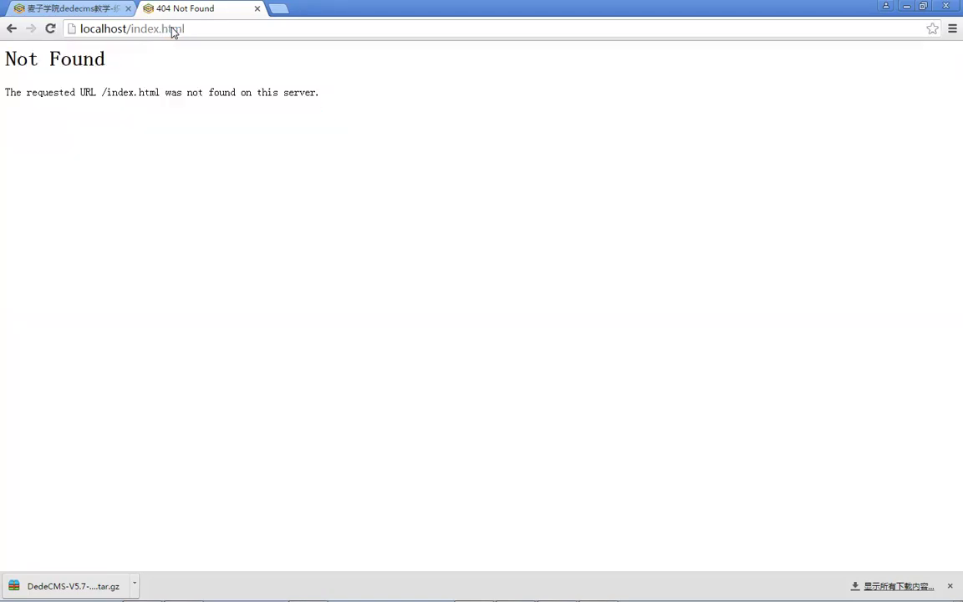
Try to open the home page from localhost alone, without a file name in the address.
click(147, 30)
click(127, 29)
drag(124, 28, 218, 29)
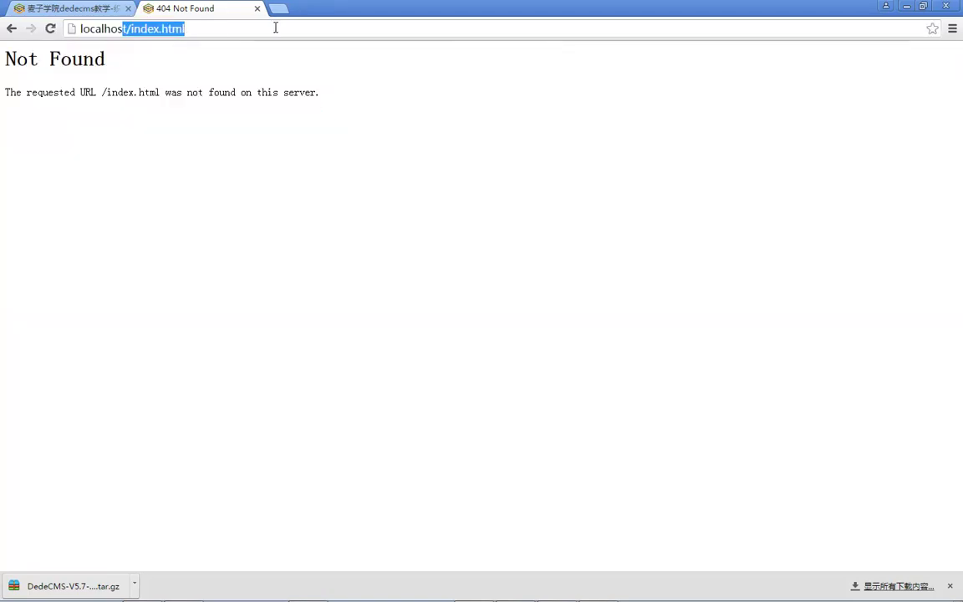
text(t)
key(Return)
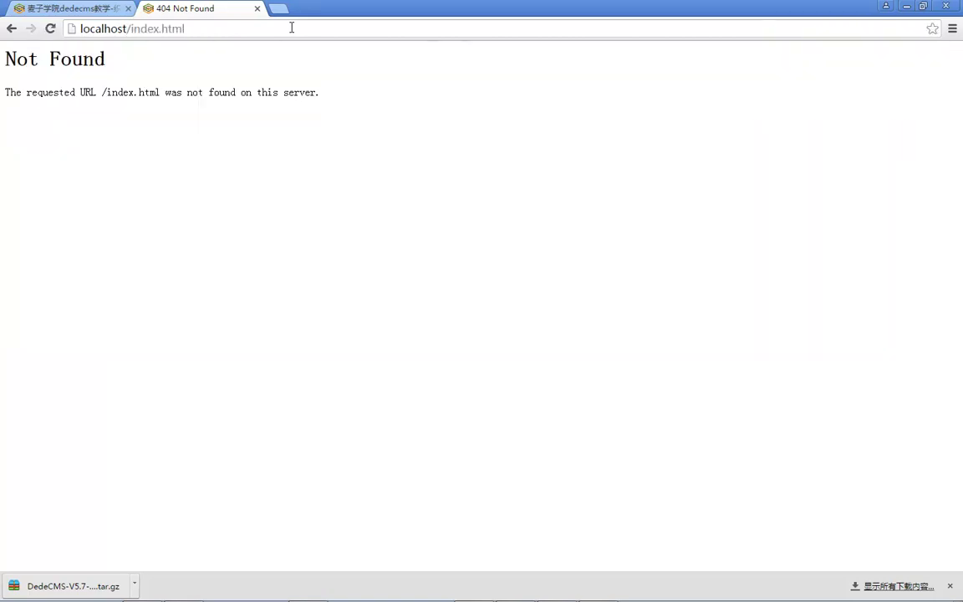
Recheck the home page mode in the backend, then close Chrome and reopen it on the localhost home page.
click(72, 6)
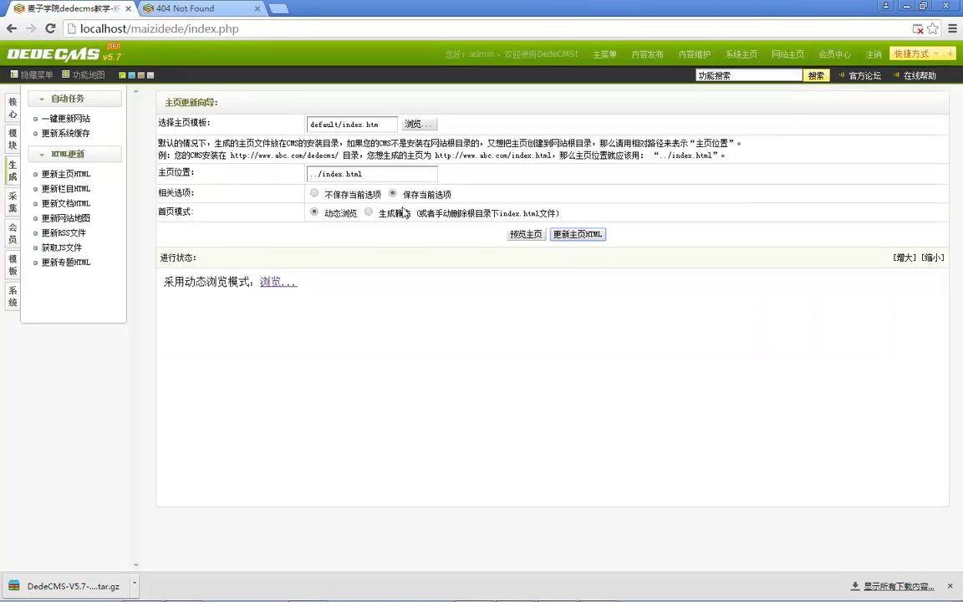
click(187, 10)
click(144, 28)
drag(81, 28, 126, 29)
click(949, 6)
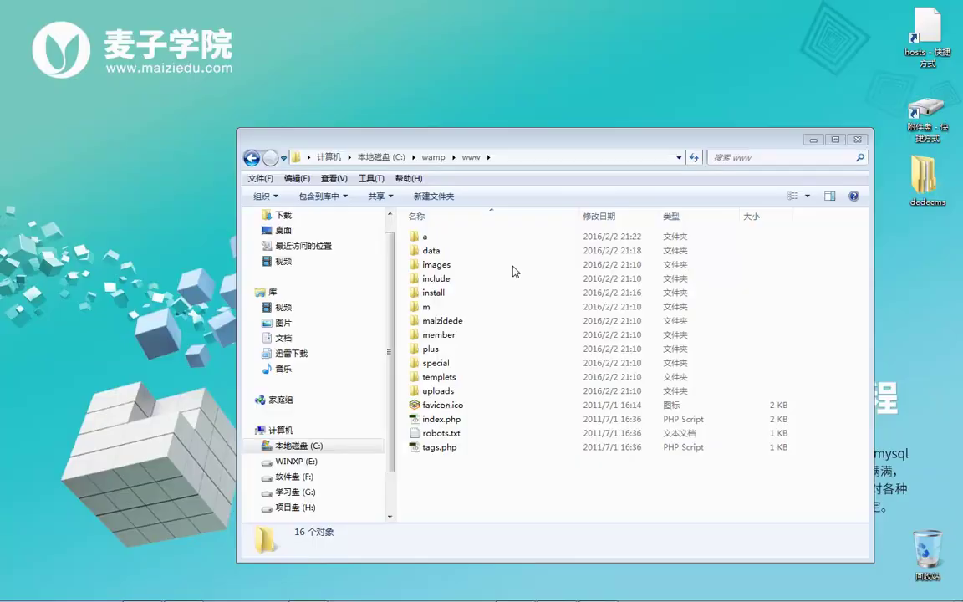
click(472, 590)
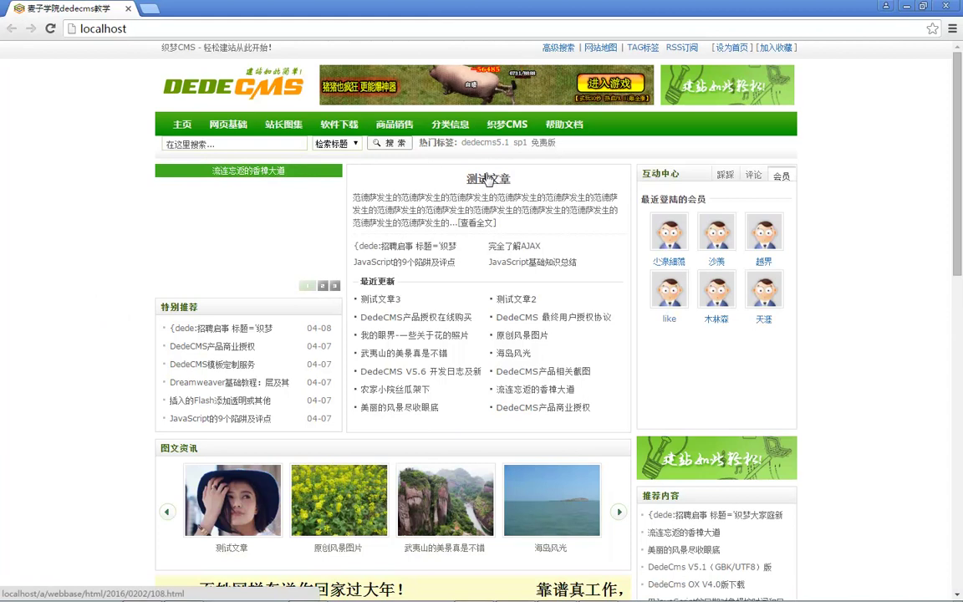
Request localhost/index.html to check whether the static home page exists.
click(175, 27)
click(175, 28)
text(/index.html)
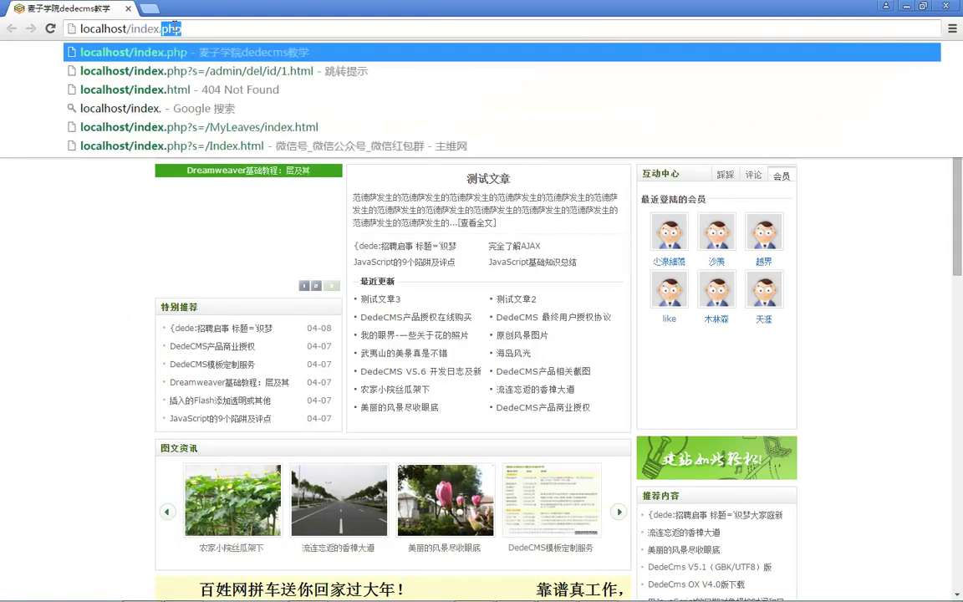
key(Return)
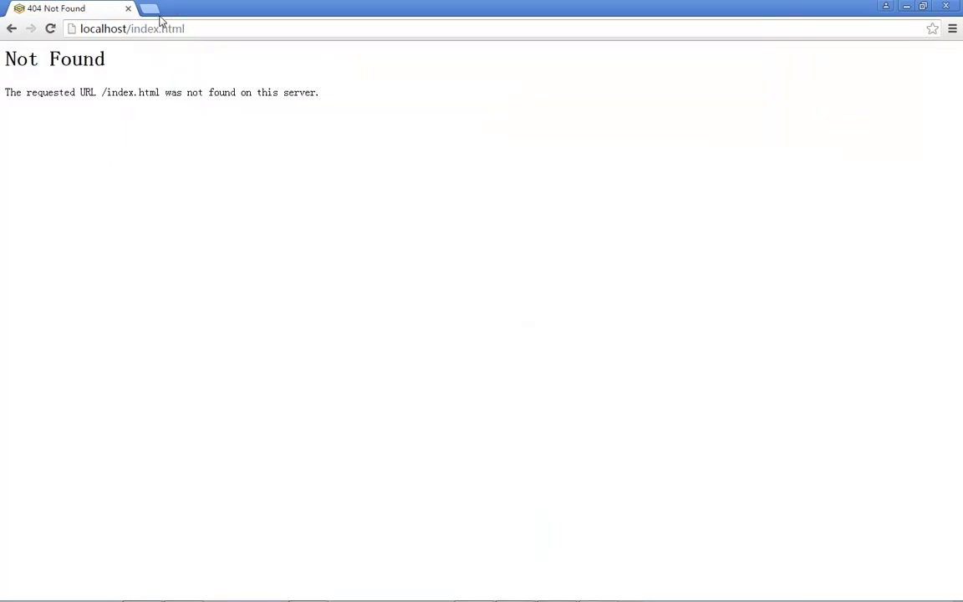
Open the site backend at localhost/maizidede/ in a new tab and log in.
click(154, 9)
text(lo)
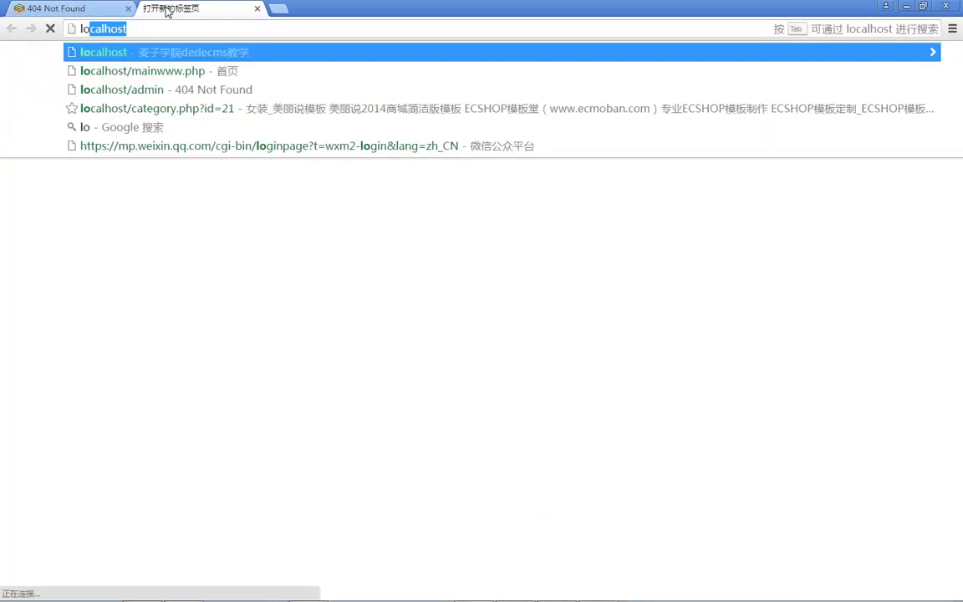
key(Down)
key(Down)
key(Up)
key(BackSpace)
key(BackSpace)
key(BackSpace)
key(BackSpace)
key(BackSpace)
key(BackSpace)
key(BackSpace)
key(BackSpace)
key(BackSpace)
key(BackSpace)
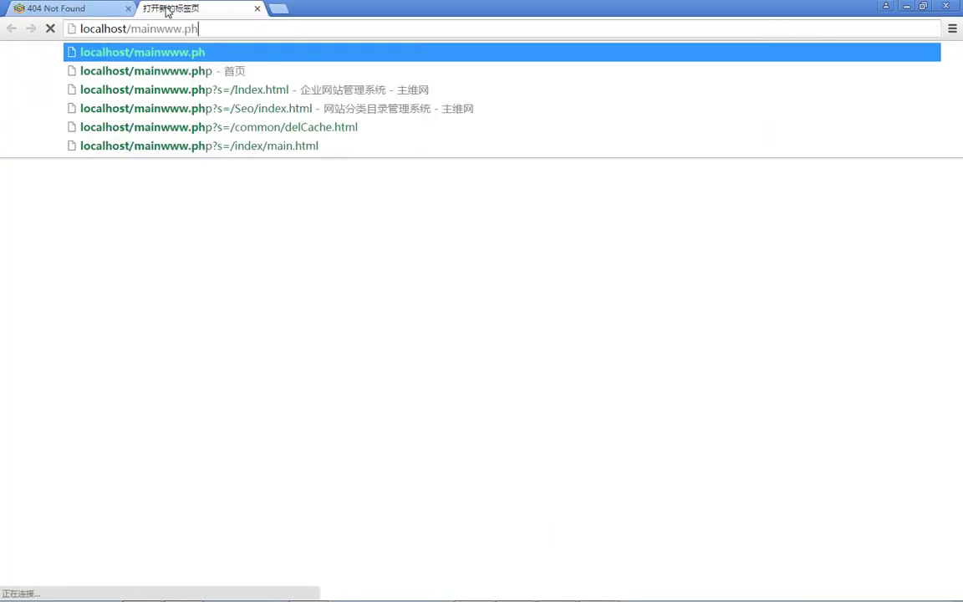
text(aizi)
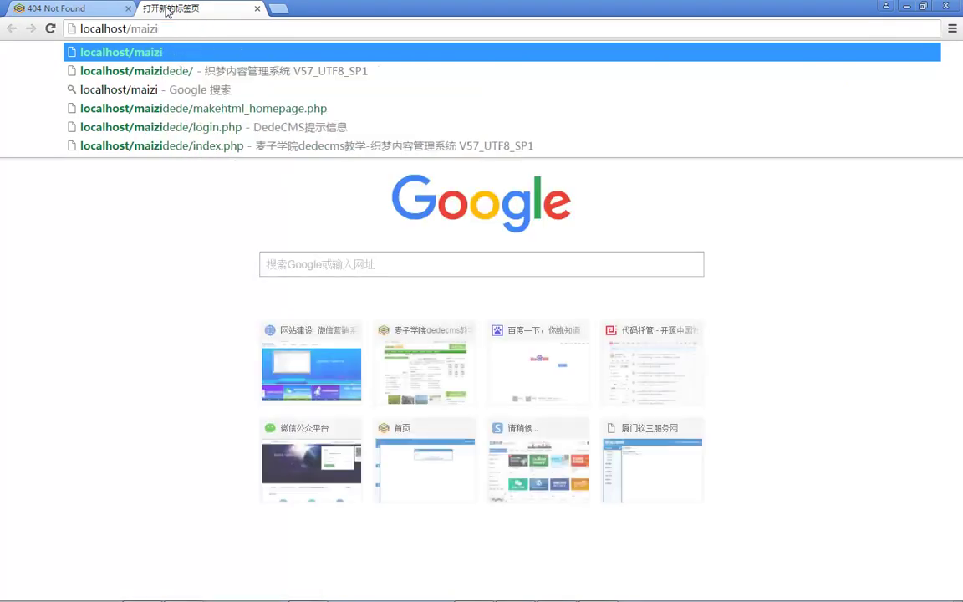
key(Down)
key(Return)
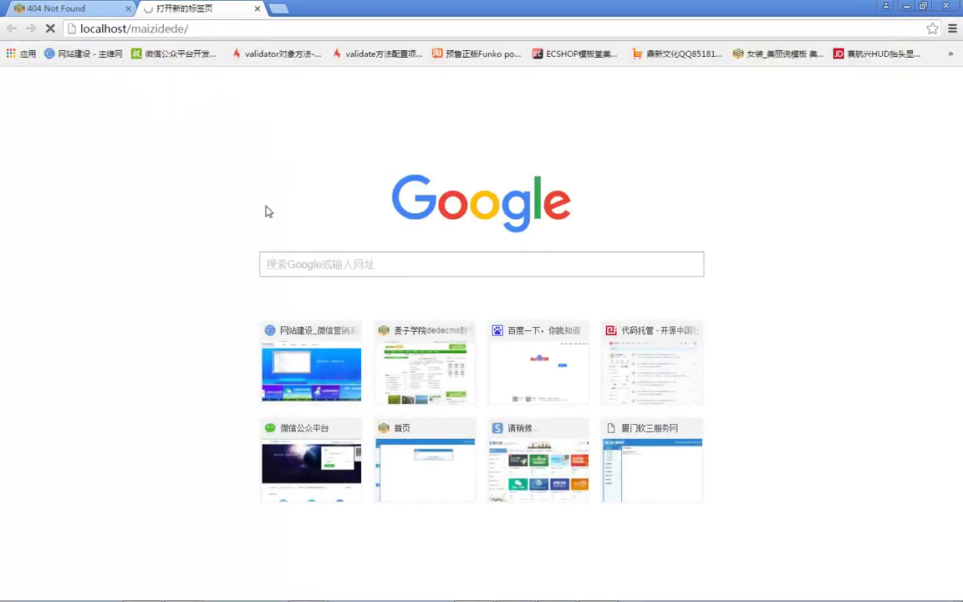
click(385, 271)
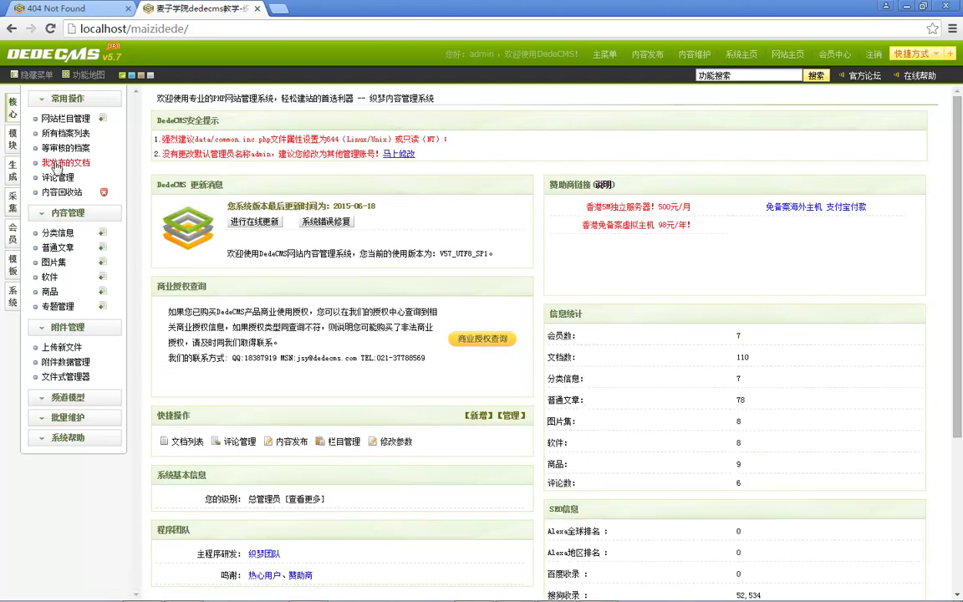
Set the home page mode to 生成静态, regenerate the home page as ../index.html, and reload localhost/index.html to check it.
click(8, 177)
click(70, 176)
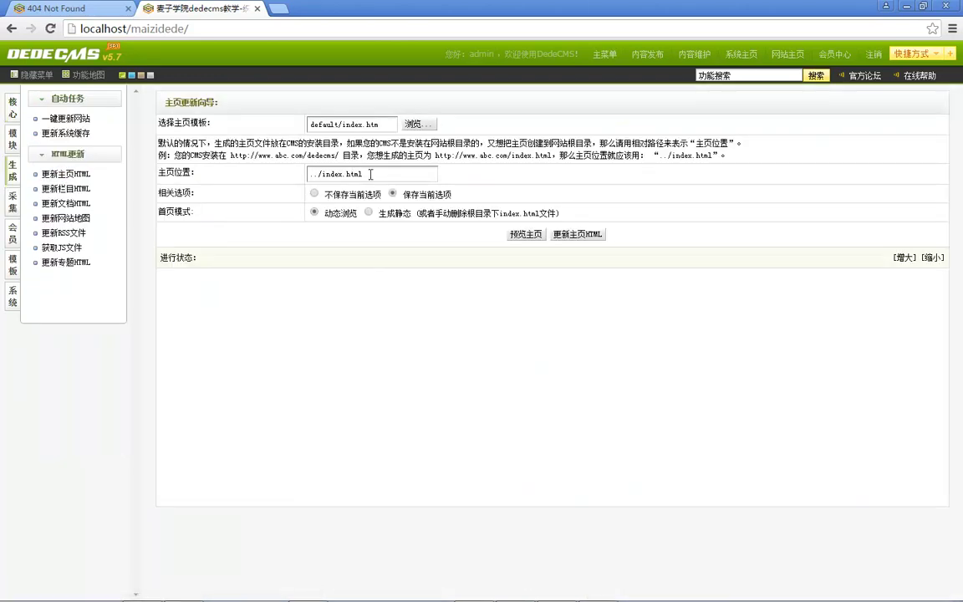
click(579, 234)
click(67, 8)
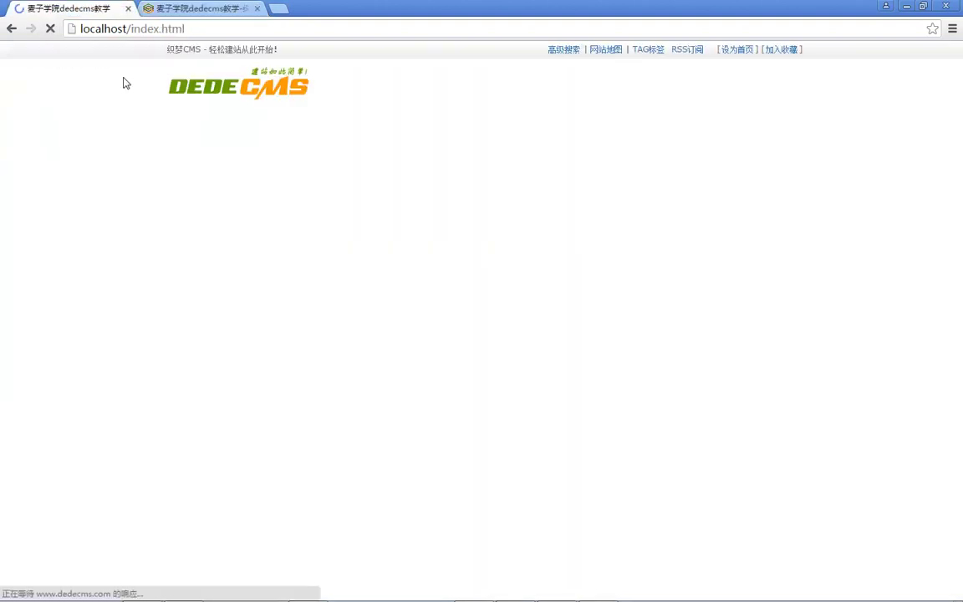
scroll(371, 286, down, 2)
scroll(371, 287, up, 2)
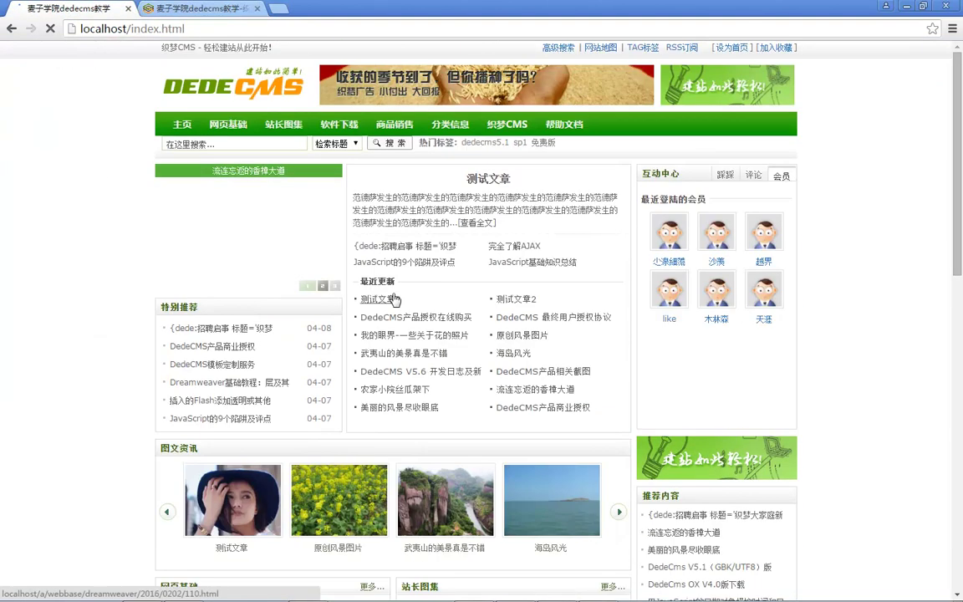
Open 网站栏目管理 in the backend, expand the 网页基础 column, and look up its Javascript/Ajax subcolumn.
click(195, 8)
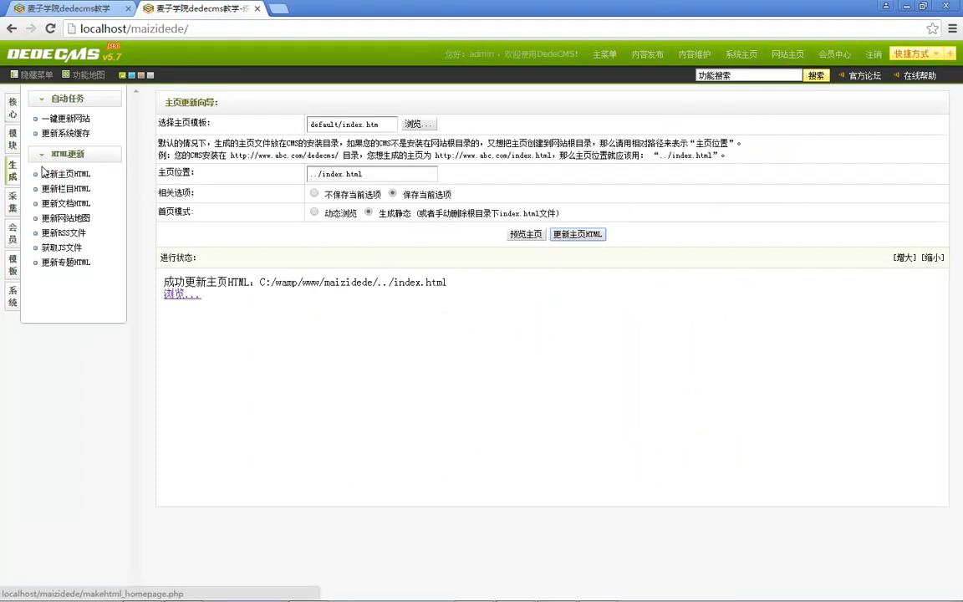
click(12, 107)
click(53, 121)
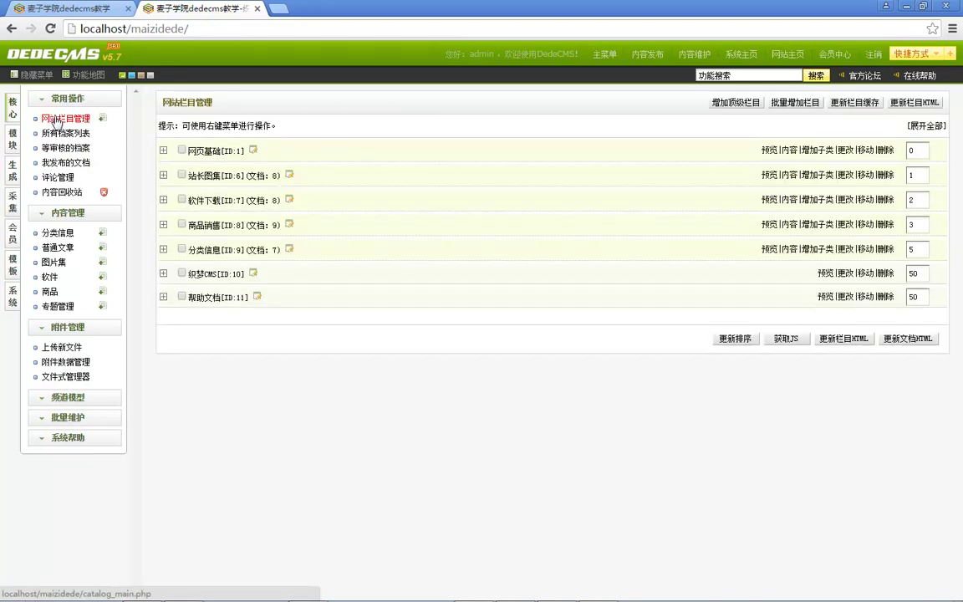
click(164, 151)
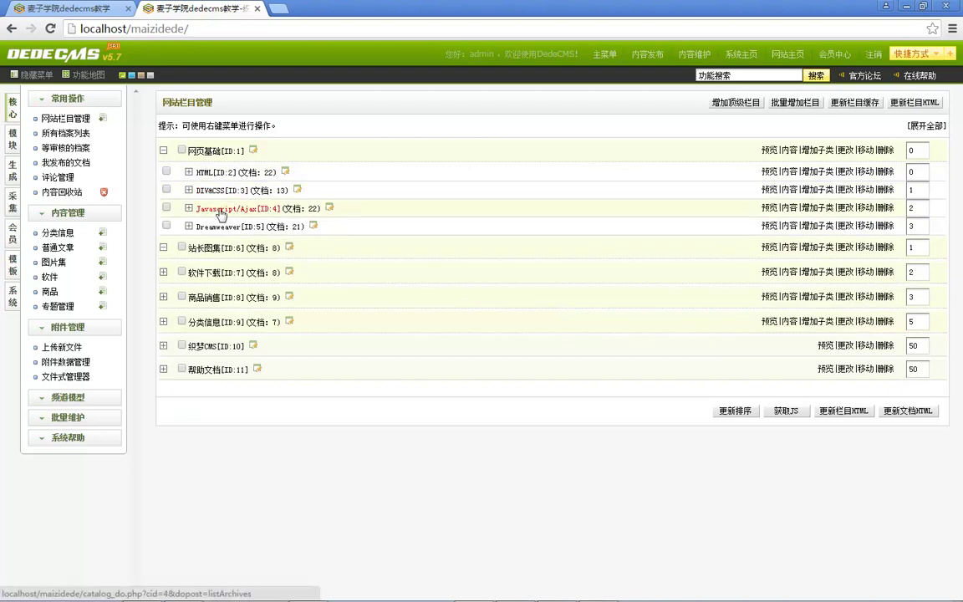
click(782, 206)
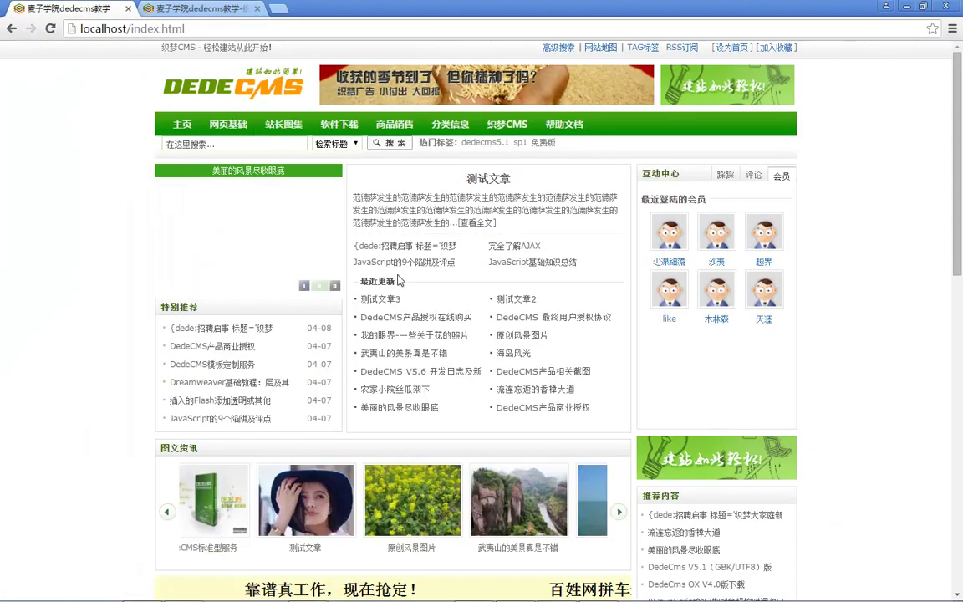
Open the article 测试文章2 from the home page's recent updates list to examine its address.
click(505, 301)
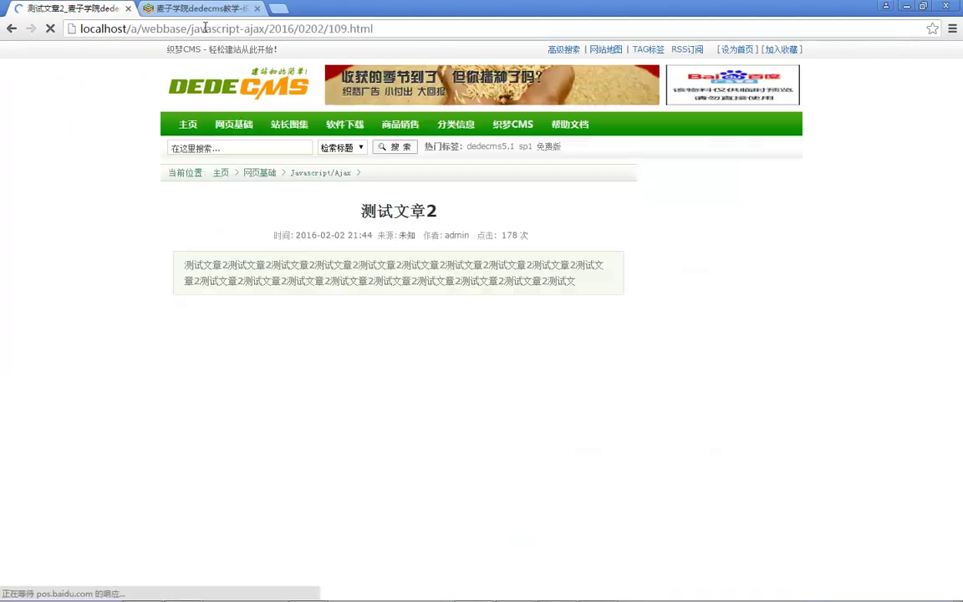
Examine the column folders, date folders and file name in the address of 测试文章2.
double_click(149, 30)
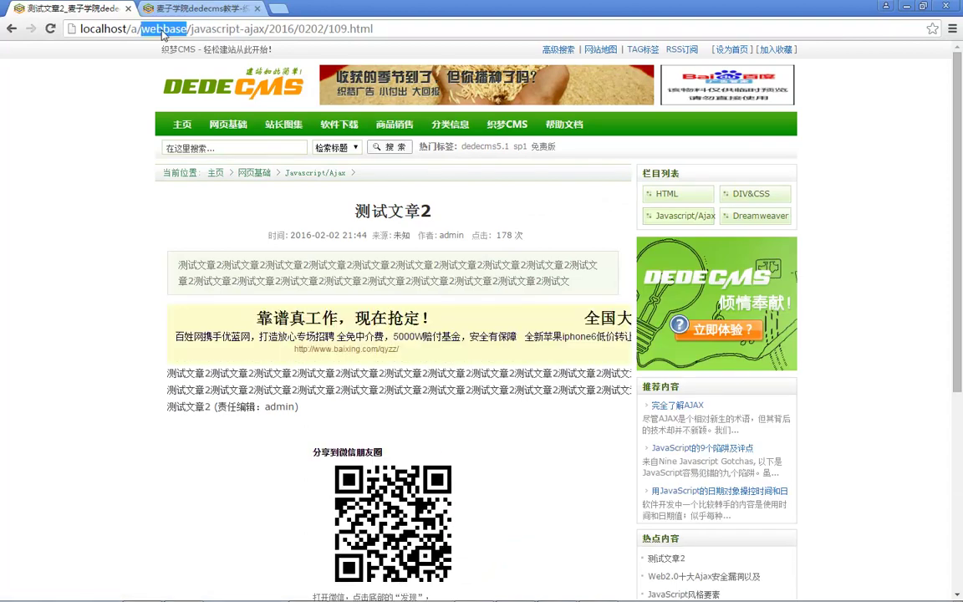
double_click(221, 32)
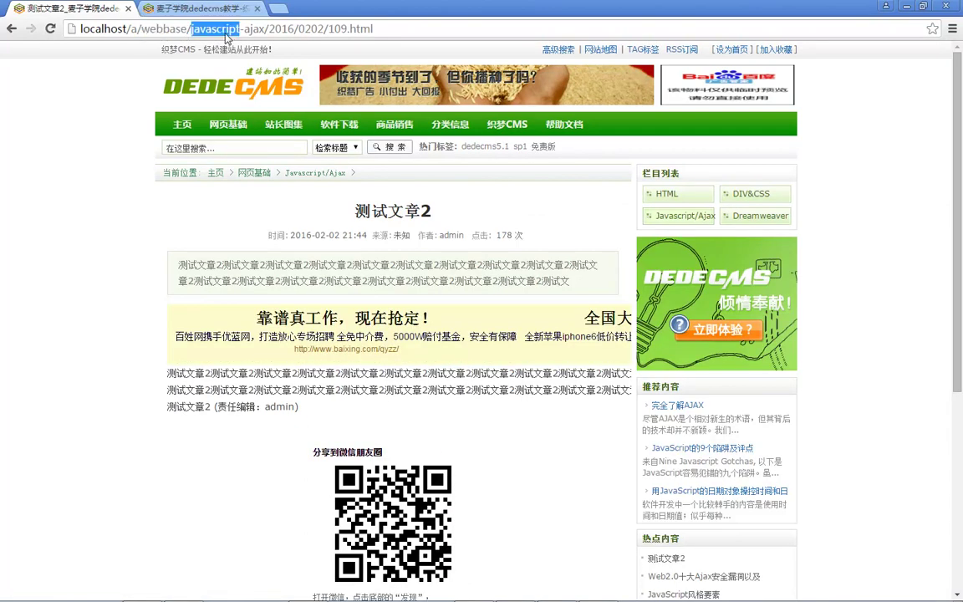
double_click(255, 29)
click(294, 31)
drag(340, 28, 395, 23)
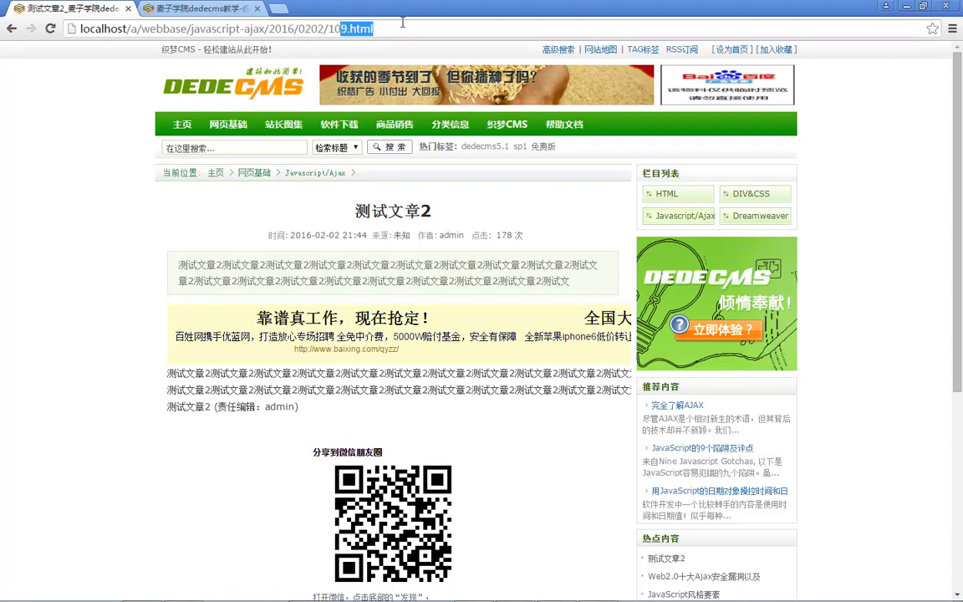
Compare the article's address with the 文件保存目录 setting of the Javascript/Ajax column in the backend.
click(241, 13)
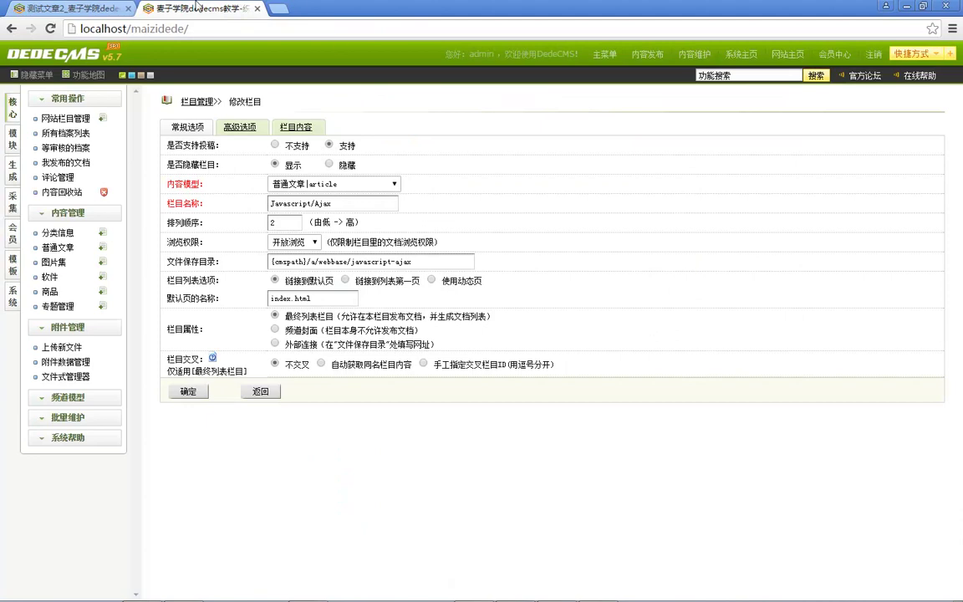
key(ctrl+Tab)
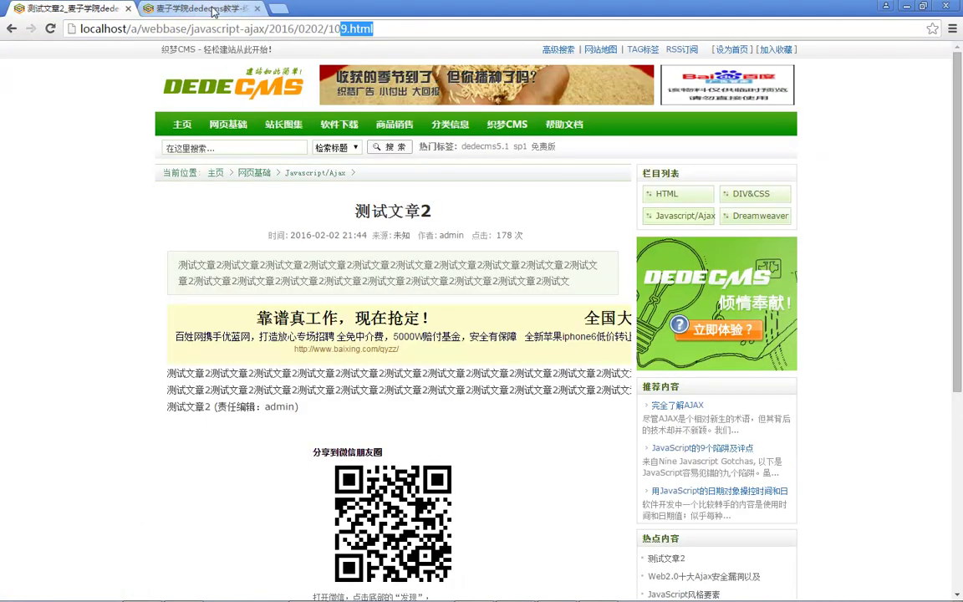
key(ctrl+Tab)
drag(200, 261, 175, 261)
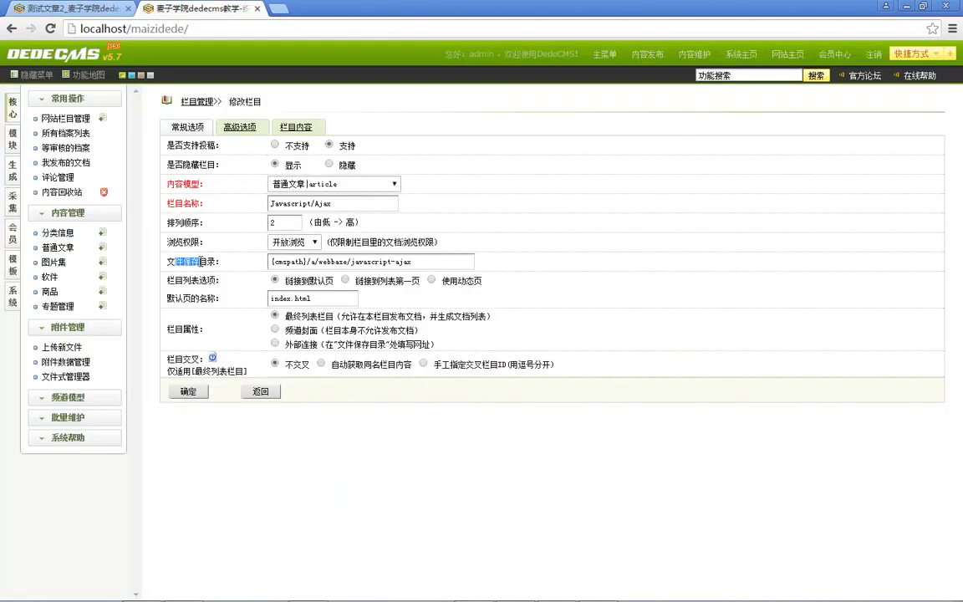
click(189, 261)
Reopen the Javascript/Ajax column for editing from 网站栏目管理 and set its 文件保存目录 to {cmspath}/javascript.
click(66, 120)
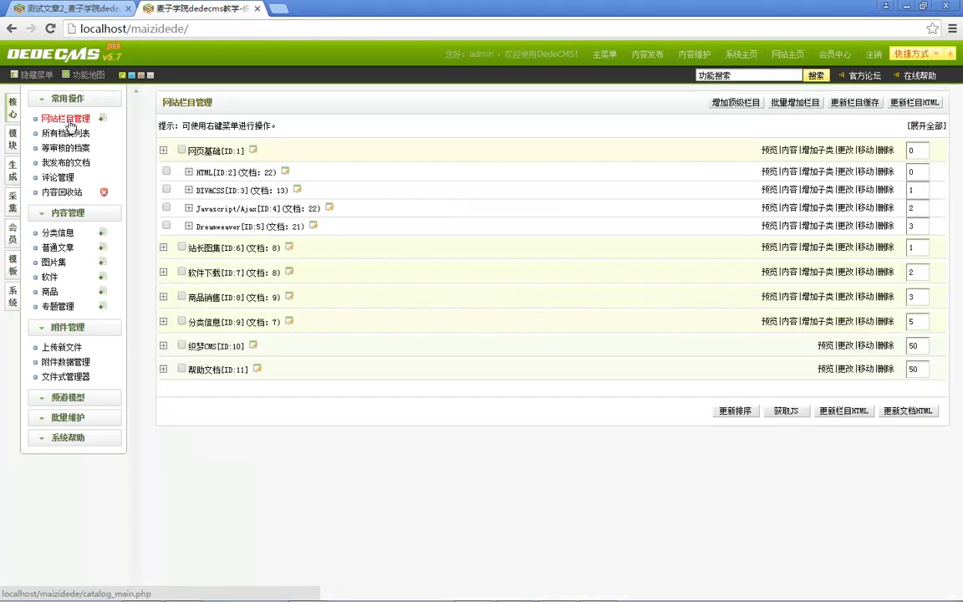
click(845, 209)
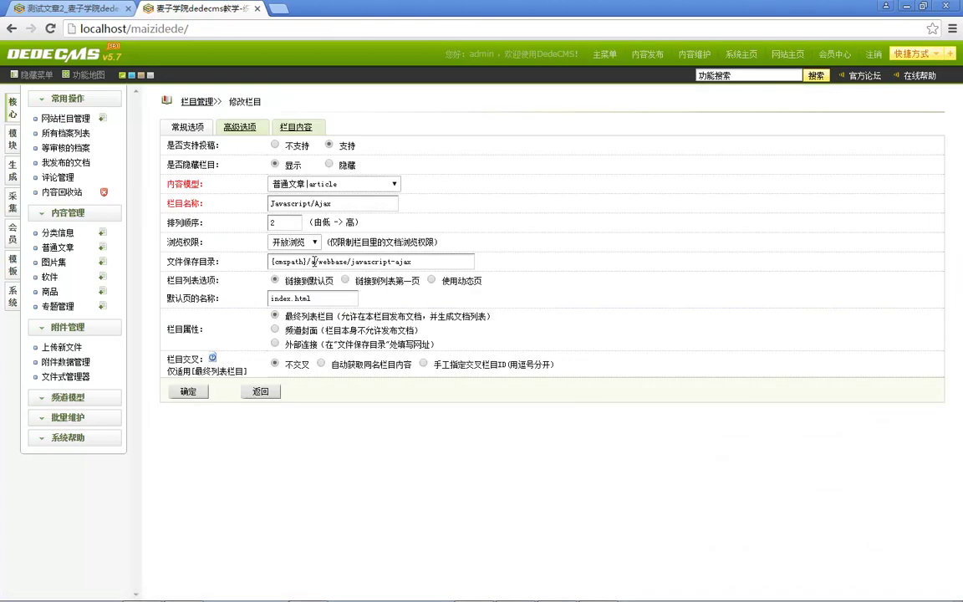
drag(272, 261, 304, 261)
click(277, 262)
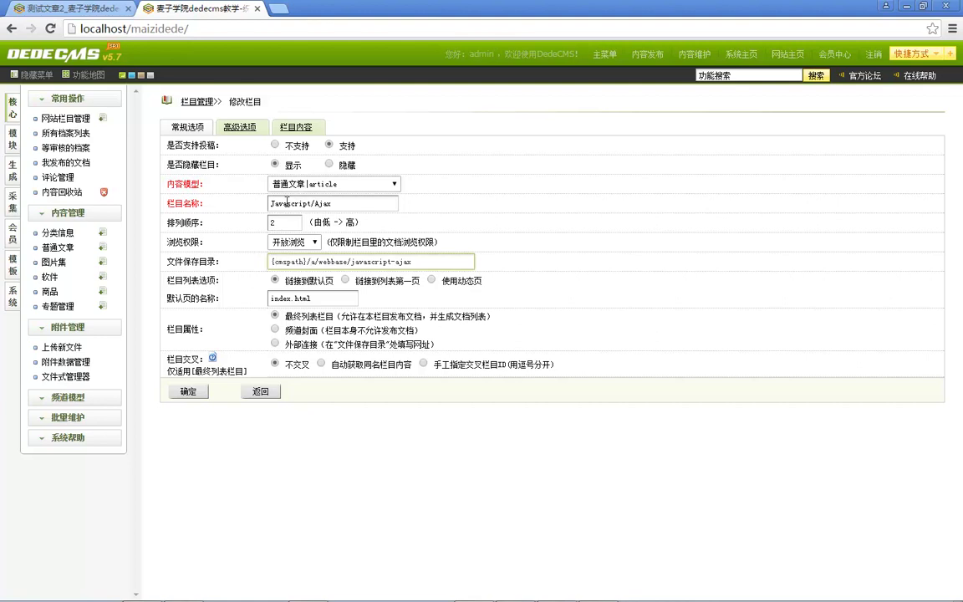
drag(307, 262, 262, 262)
click(315, 262)
key(BackSpace)
key(BackSpace)
drag(352, 262, 439, 263)
key(BackSpace)
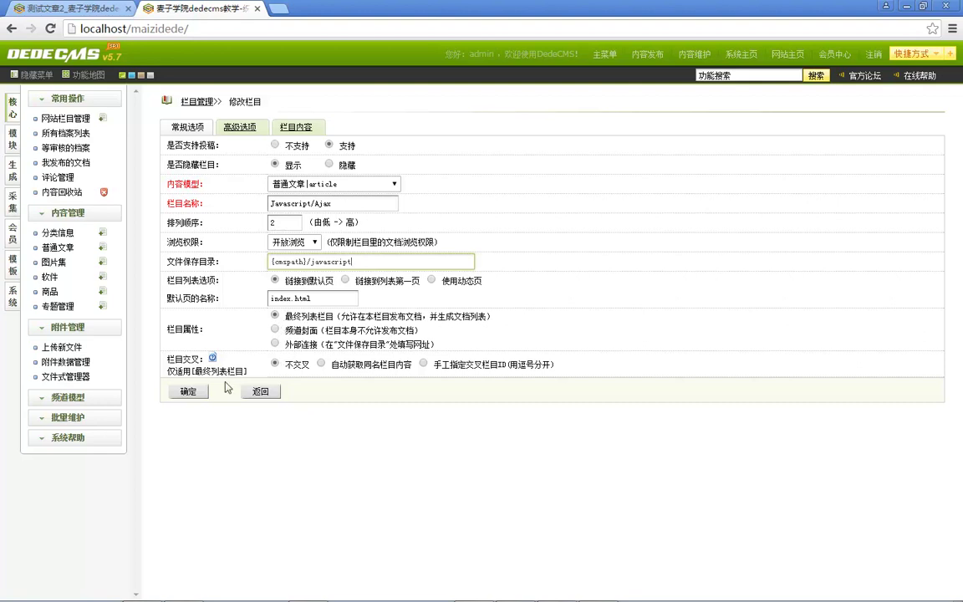
Review the column's 高级选项 and 栏目内容 settings, then save the column changes and return to the column list.
click(295, 244)
click(288, 255)
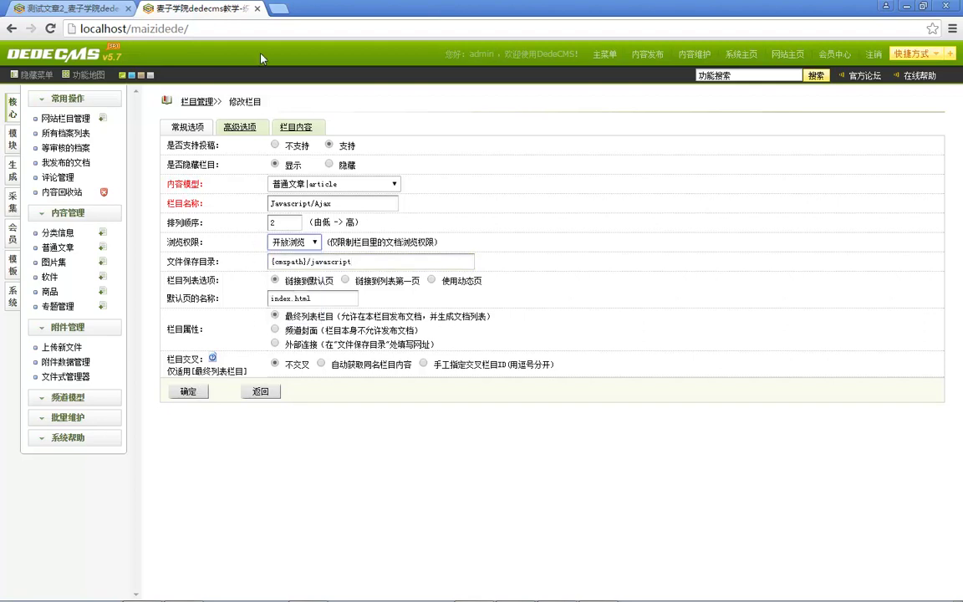
click(246, 129)
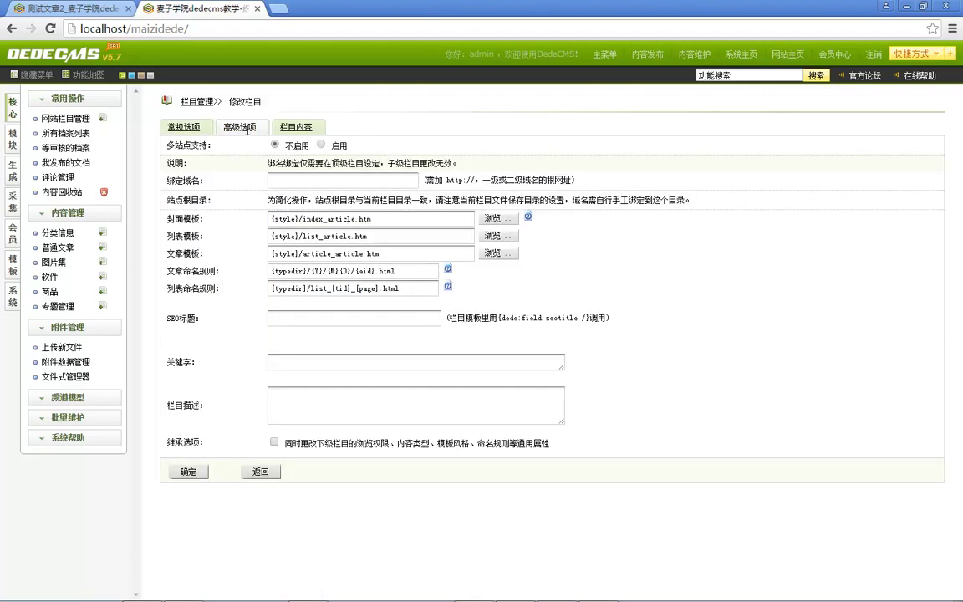
click(298, 127)
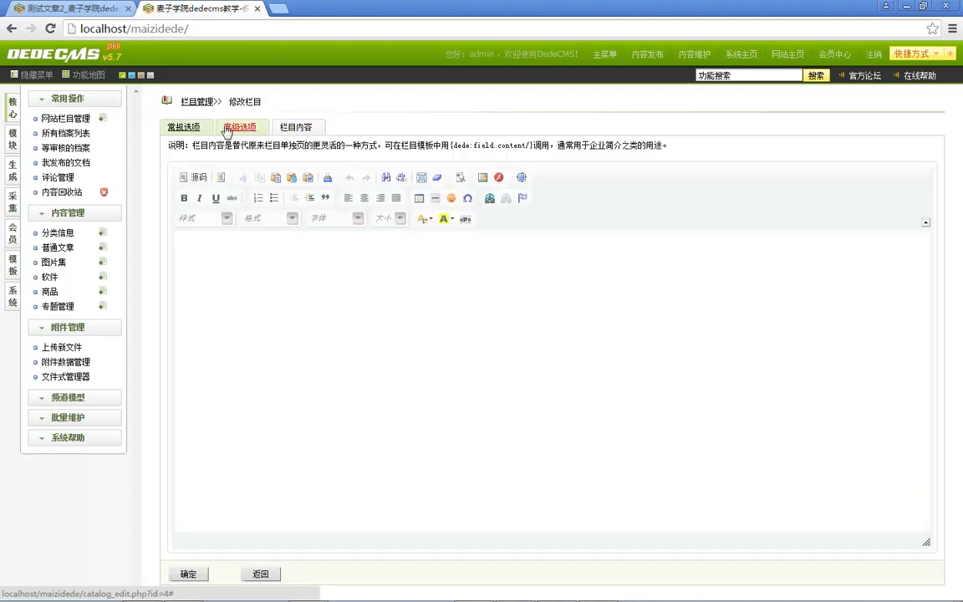
click(189, 126)
click(189, 393)
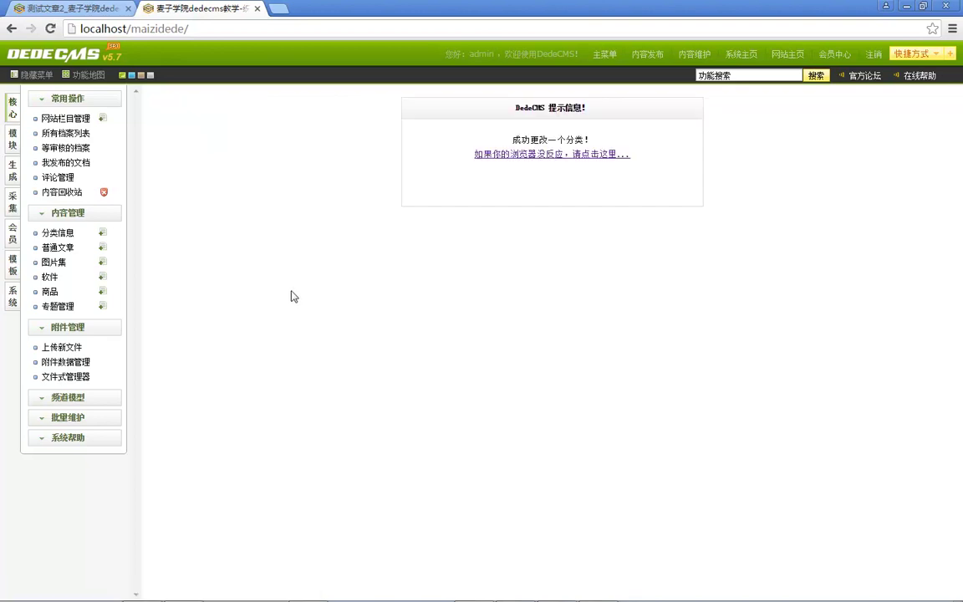
click(552, 154)
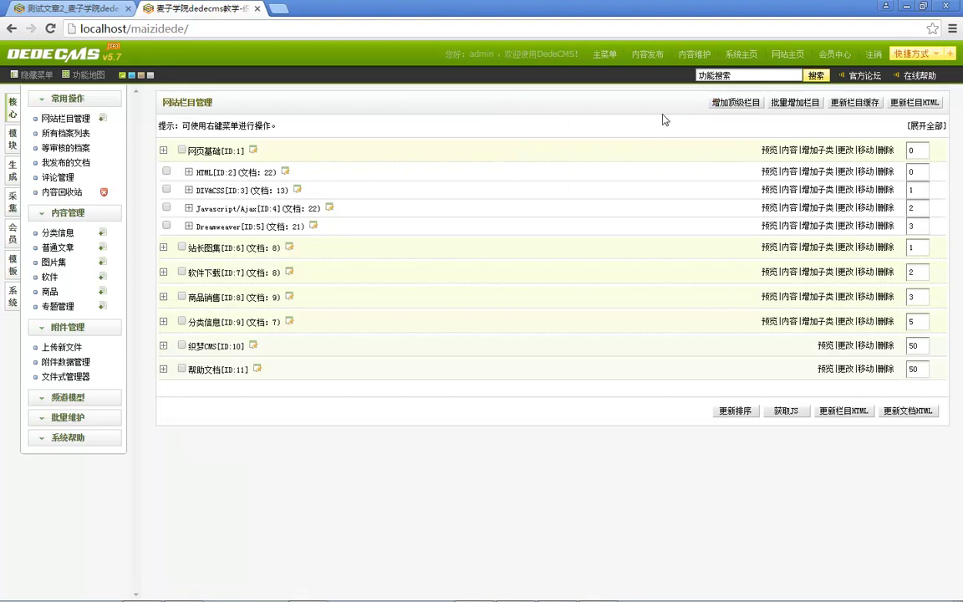
Open 测试文章2 from the site's home page to check which address its link uses.
click(120, 13)
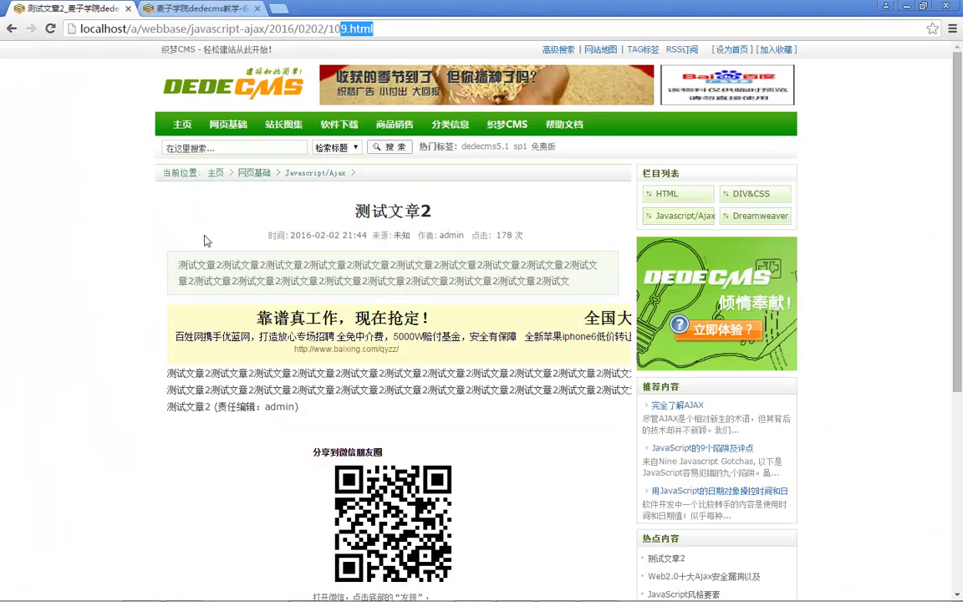
click(184, 129)
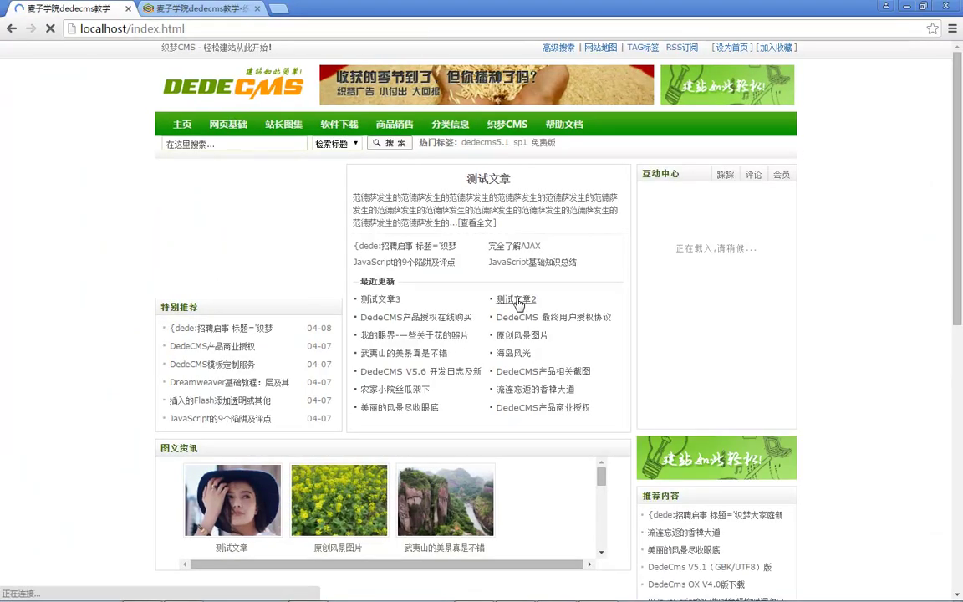
click(516, 300)
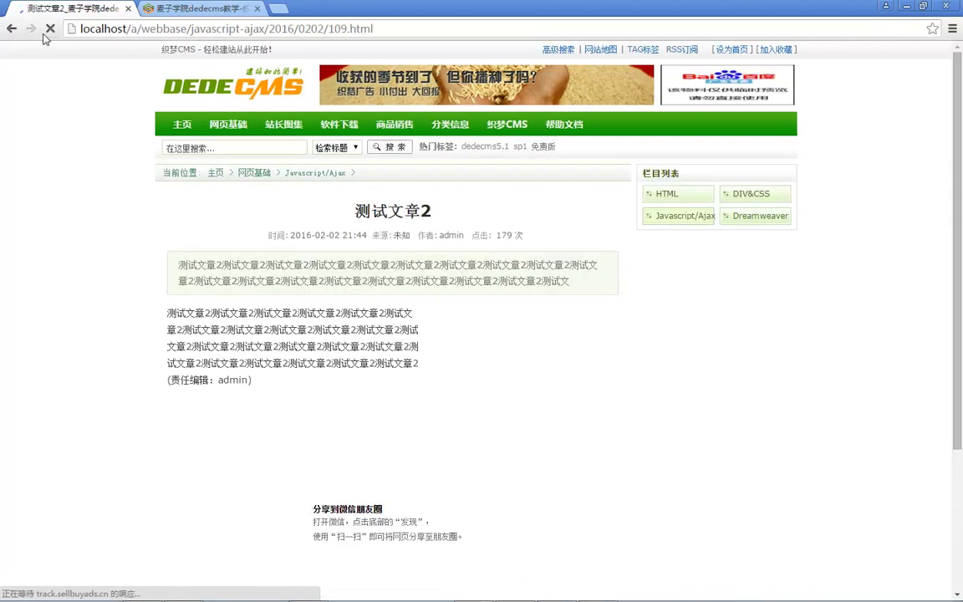
Regenerate the static home page HTML from the backend with the 生成静态 mode.
click(175, 10)
click(13, 170)
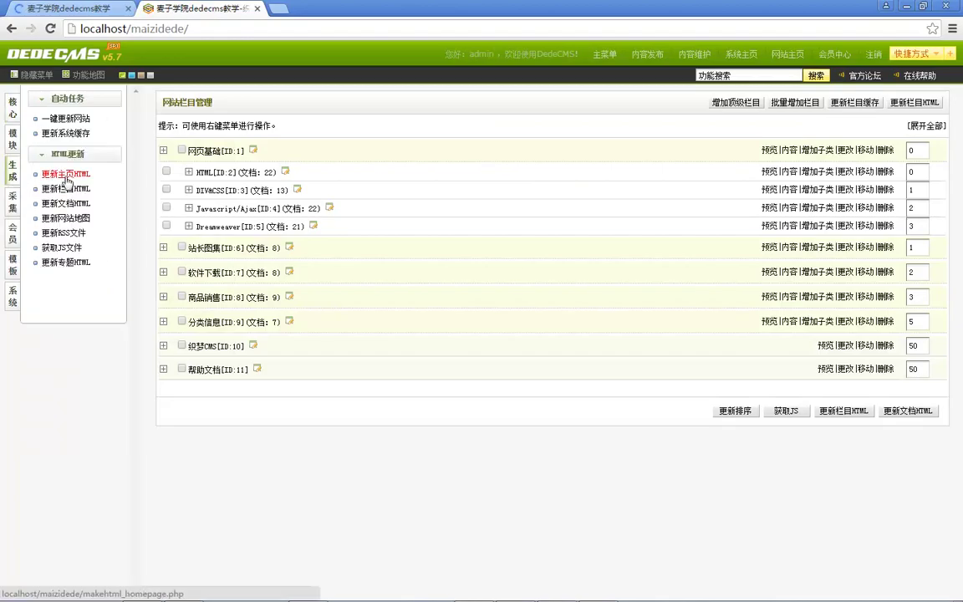
click(66, 174)
click(577, 234)
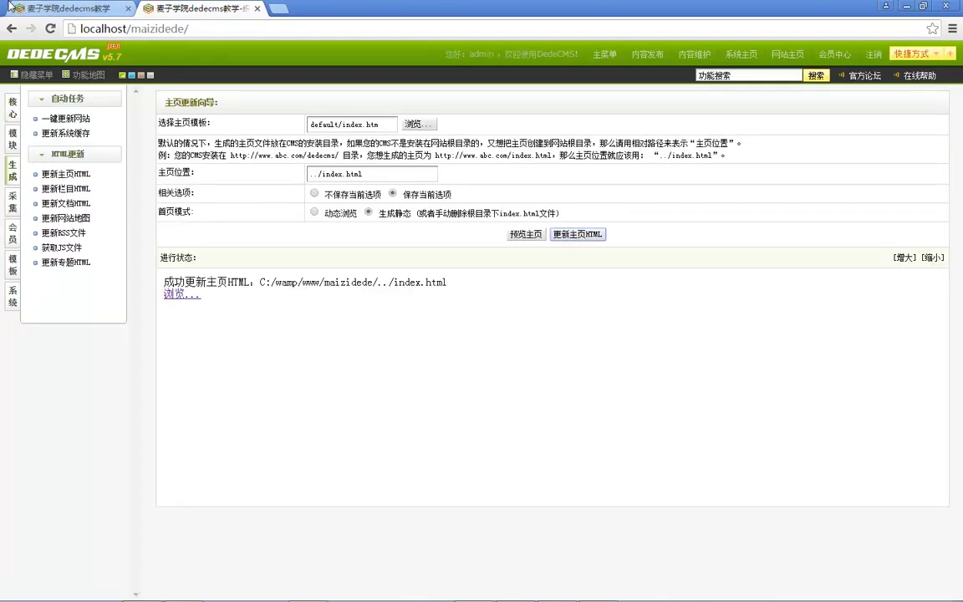
Reload the regenerated home page and open 测试文章2 to examine its new address.
click(67, 9)
key(F5)
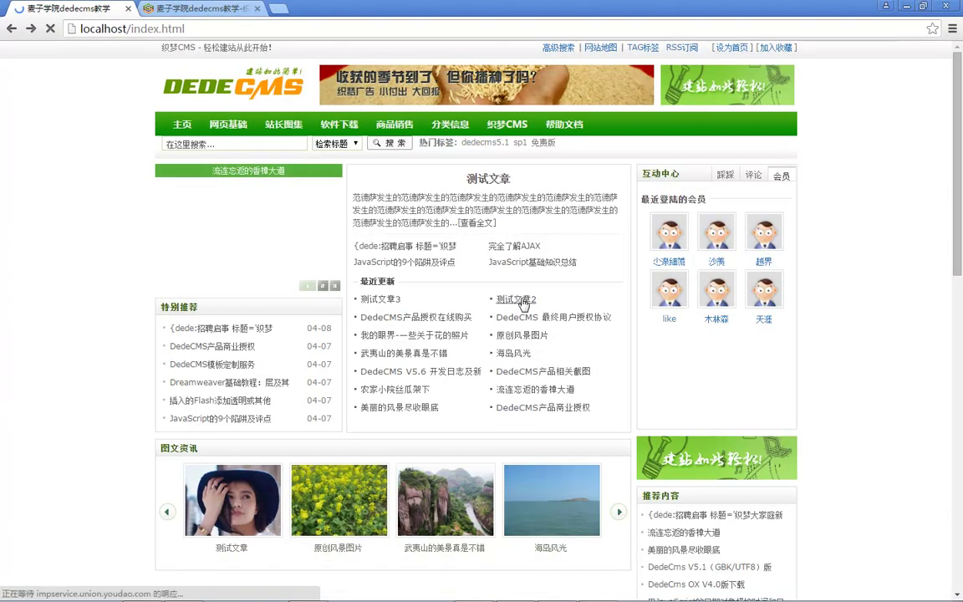
click(525, 300)
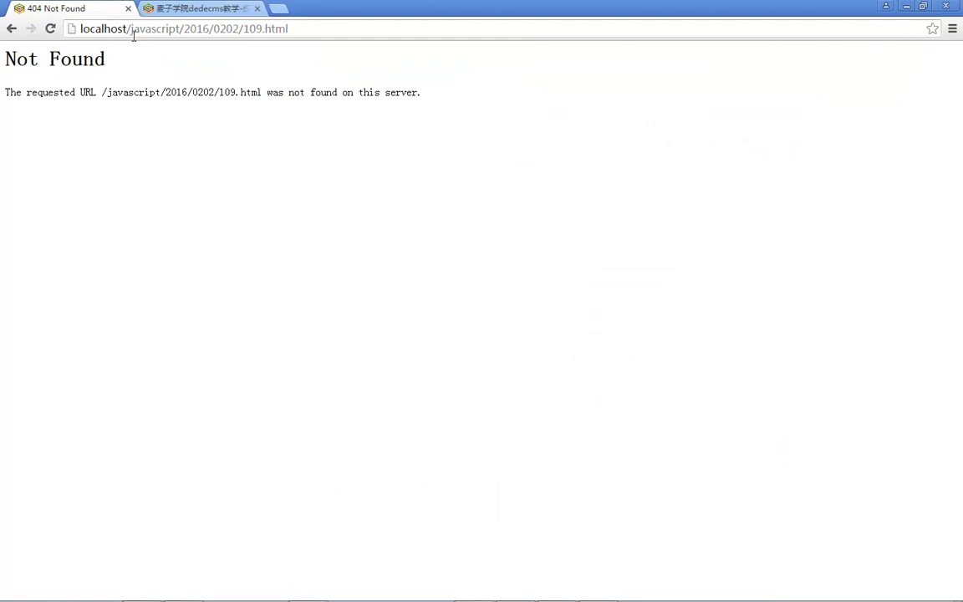
click(197, 30)
click(228, 30)
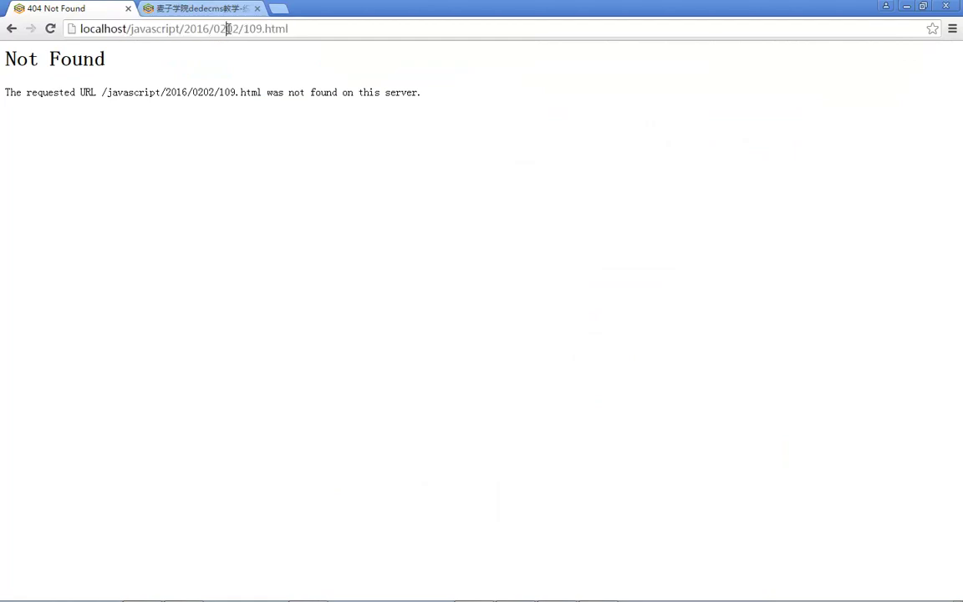
drag(106, 92, 318, 92)
click(326, 92)
drag(420, 92, 65, 92)
click(66, 92)
click(178, 585)
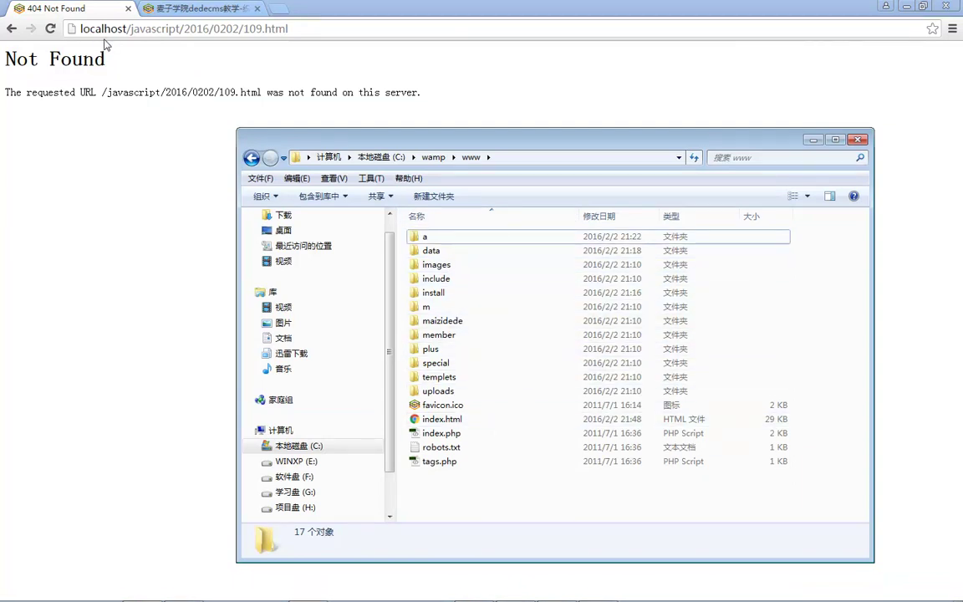
click(145, 33)
double_click(152, 32)
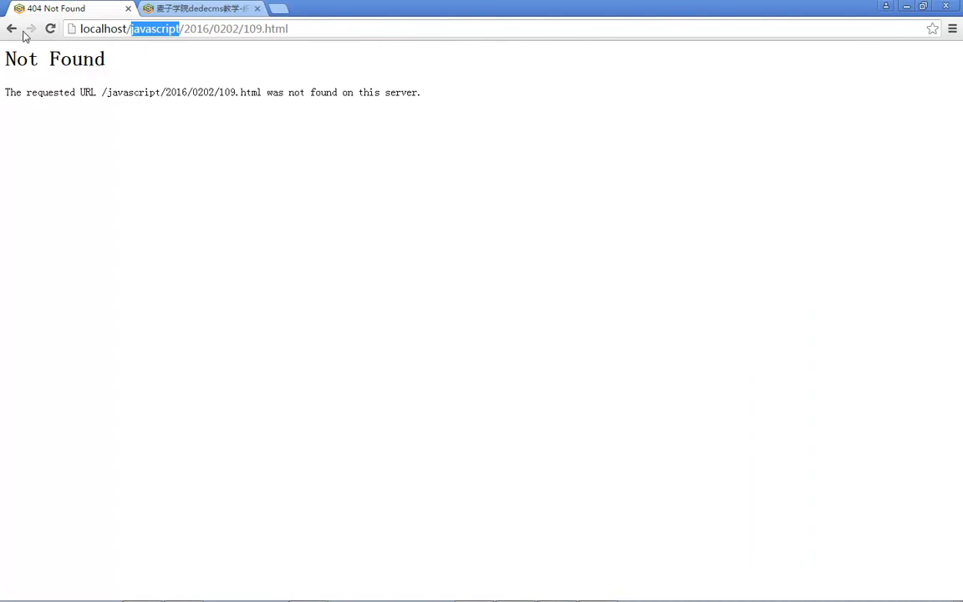
Generate the column HTML for Javascript/Ajax in the backend with 仅更新所选栏目 selected.
click(11, 29)
click(197, 8)
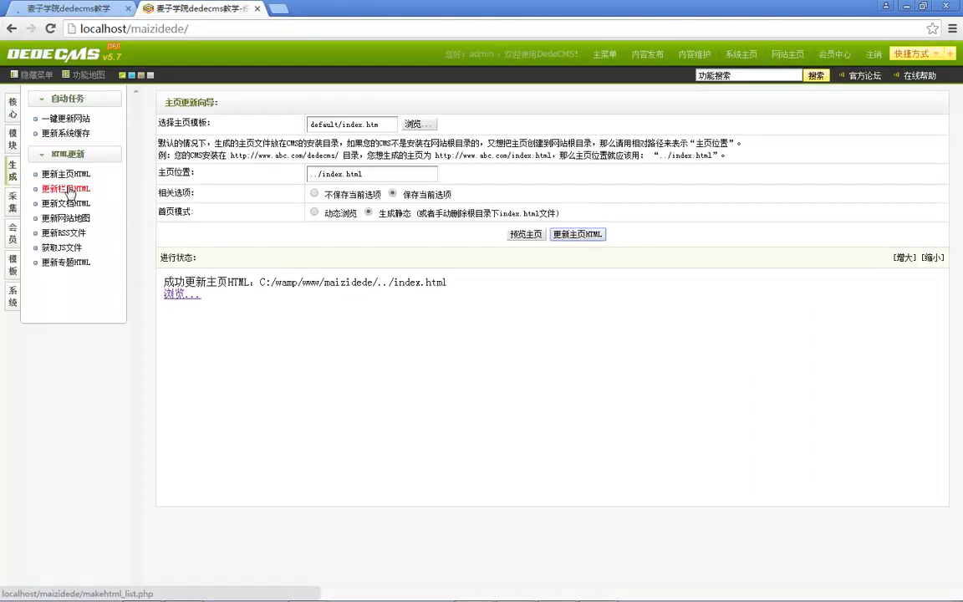
click(66, 188)
click(470, 126)
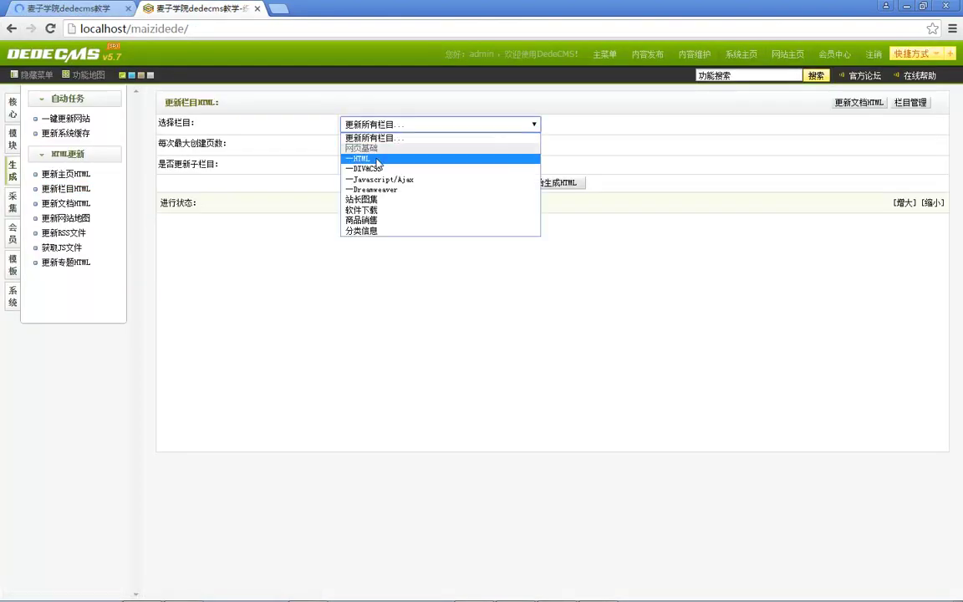
click(386, 179)
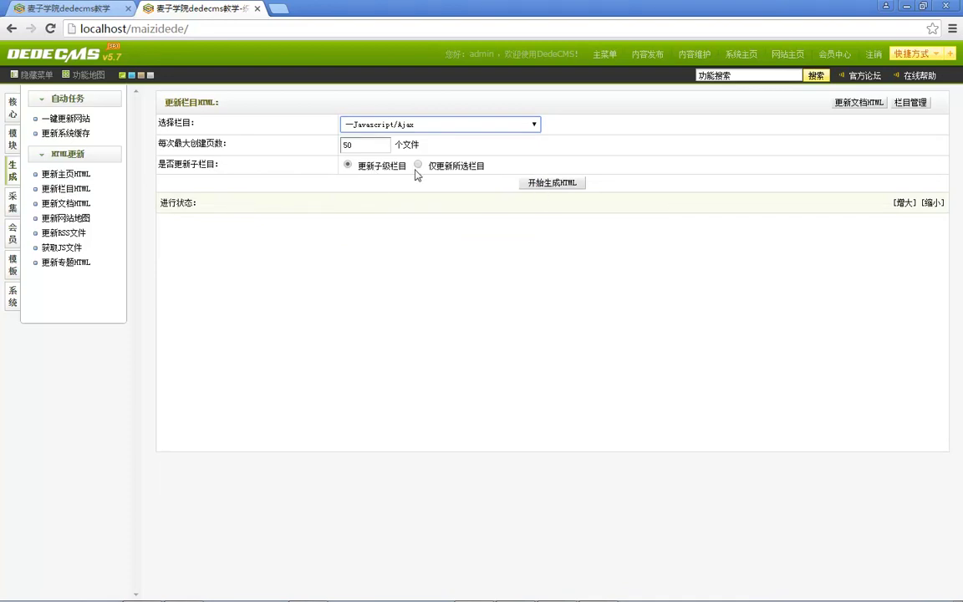
click(418, 165)
click(549, 183)
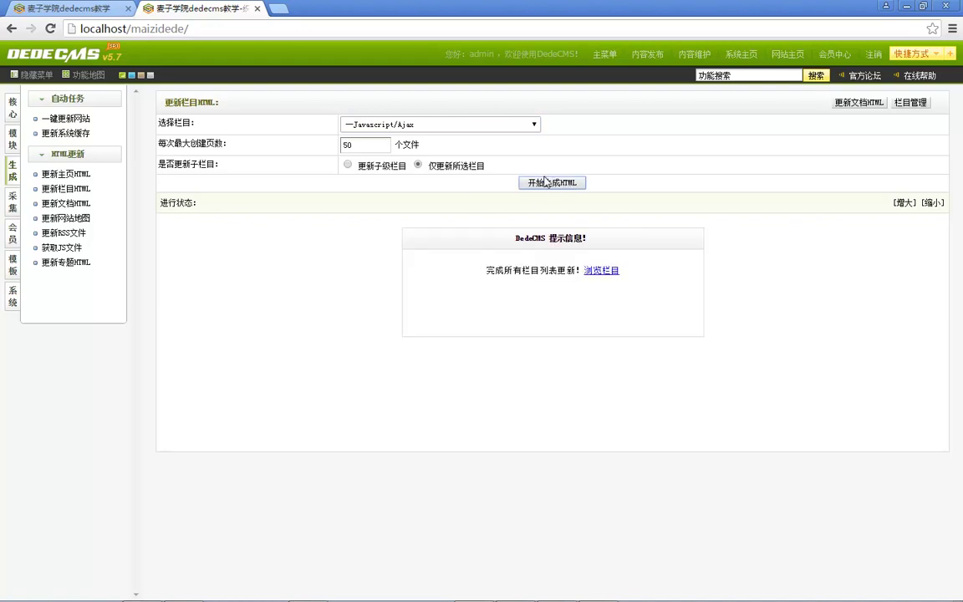
click(604, 270)
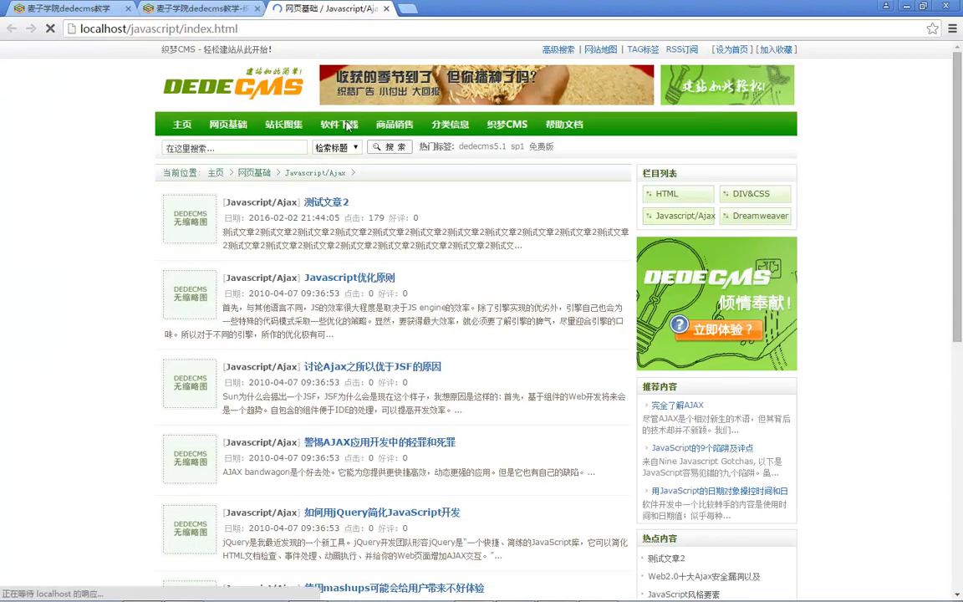
double_click(136, 27)
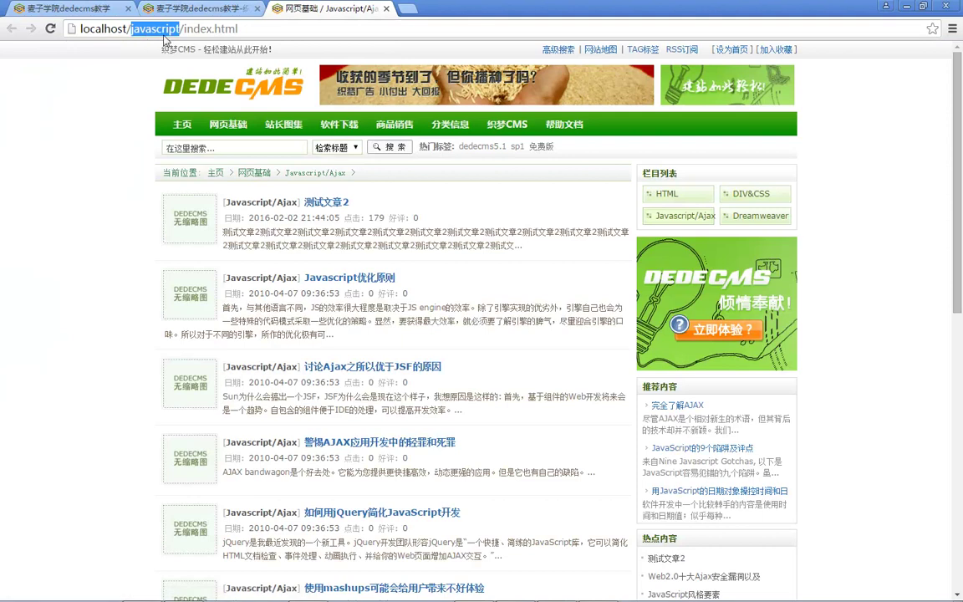
click(149, 536)
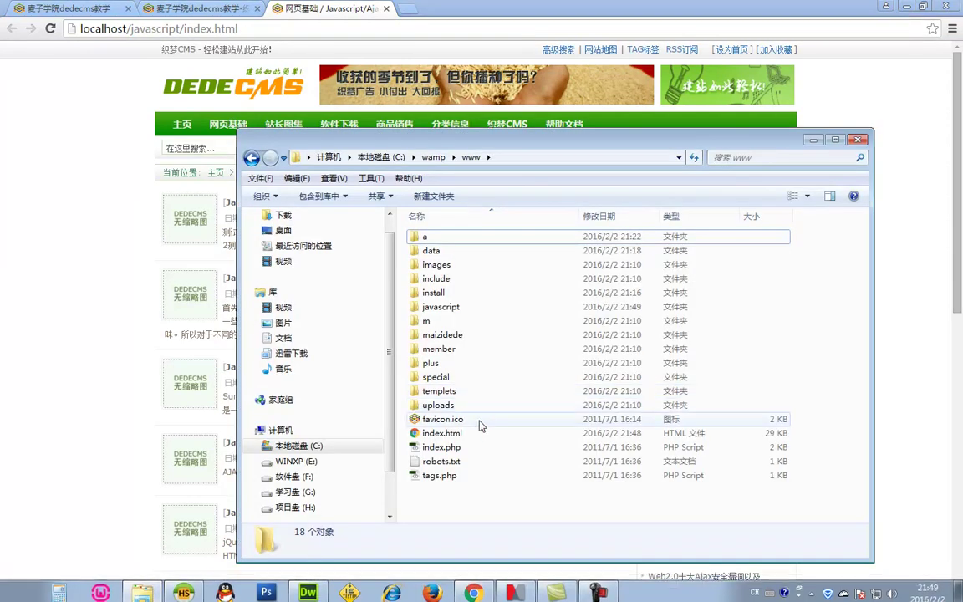
click(441, 307)
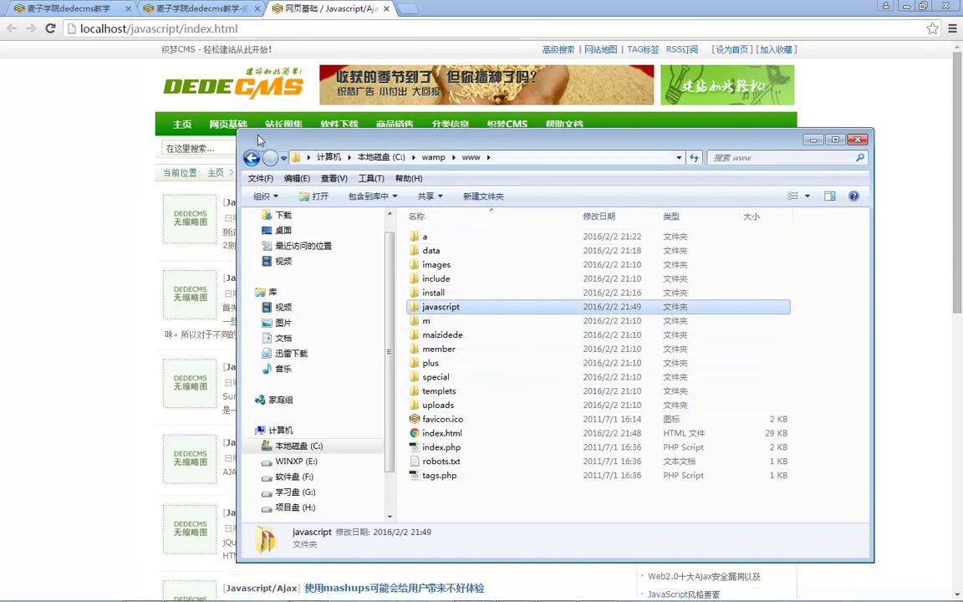
Reload the home page and open 测试文章2 to check whether its article page can be reached.
click(216, 7)
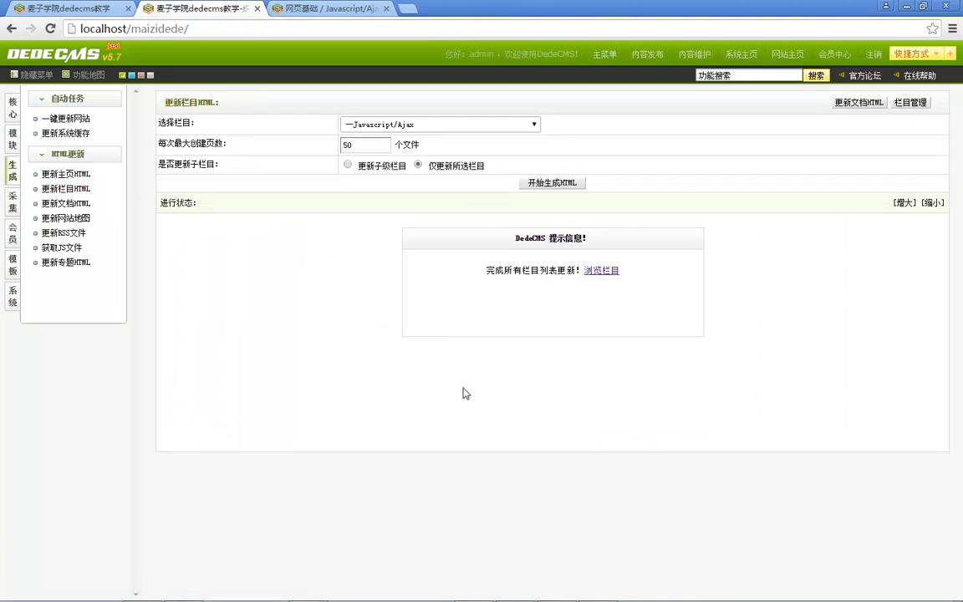
click(107, 8)
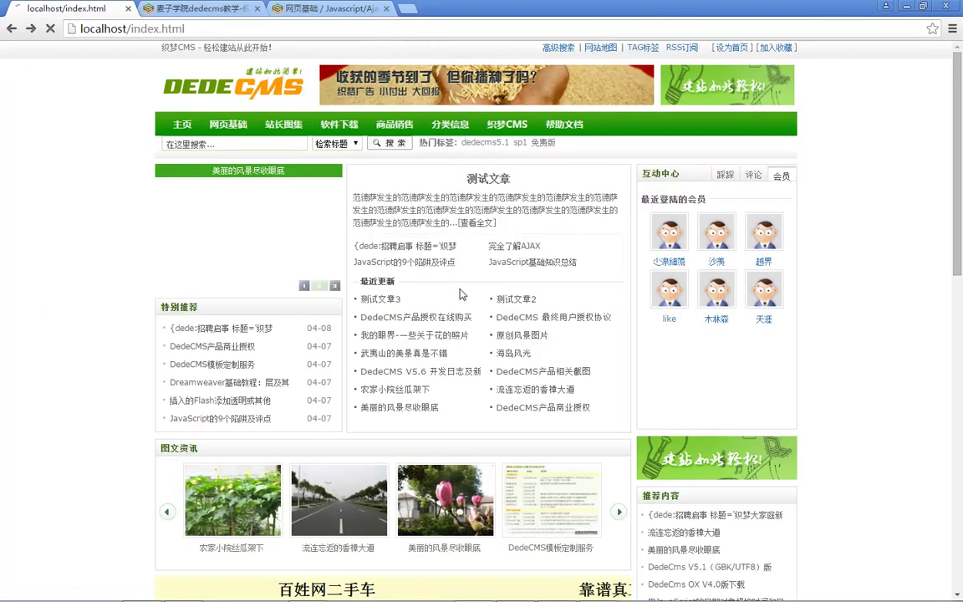
key(Return)
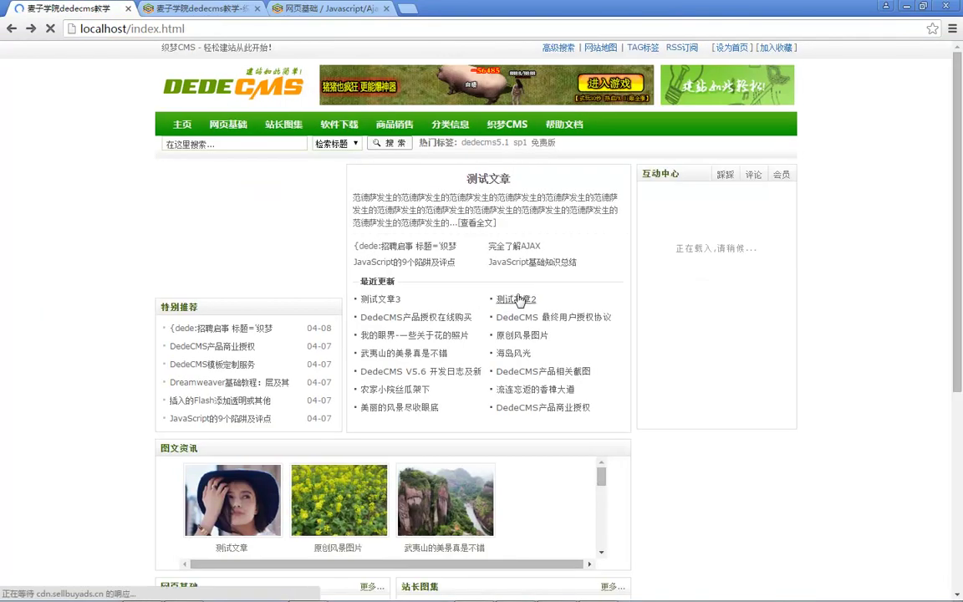
click(560, 299)
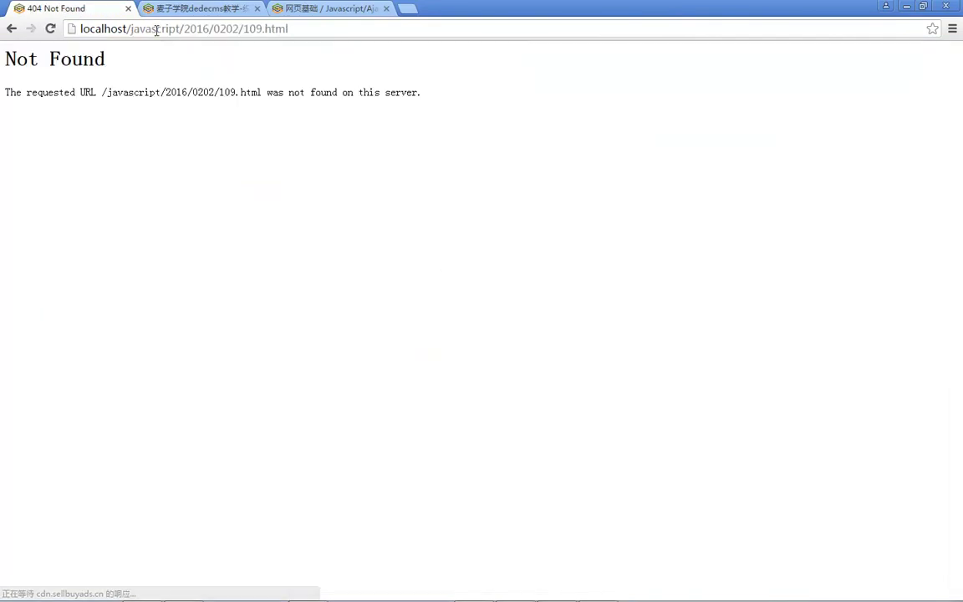
Generate the article HTML in the backend for the Javascript/Ajax column only.
click(218, 15)
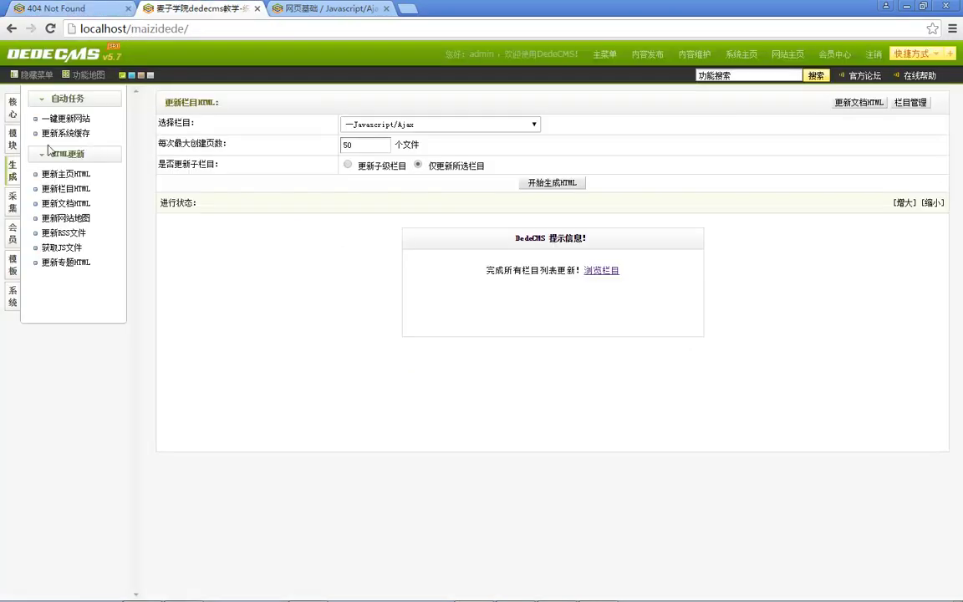
click(84, 188)
click(67, 203)
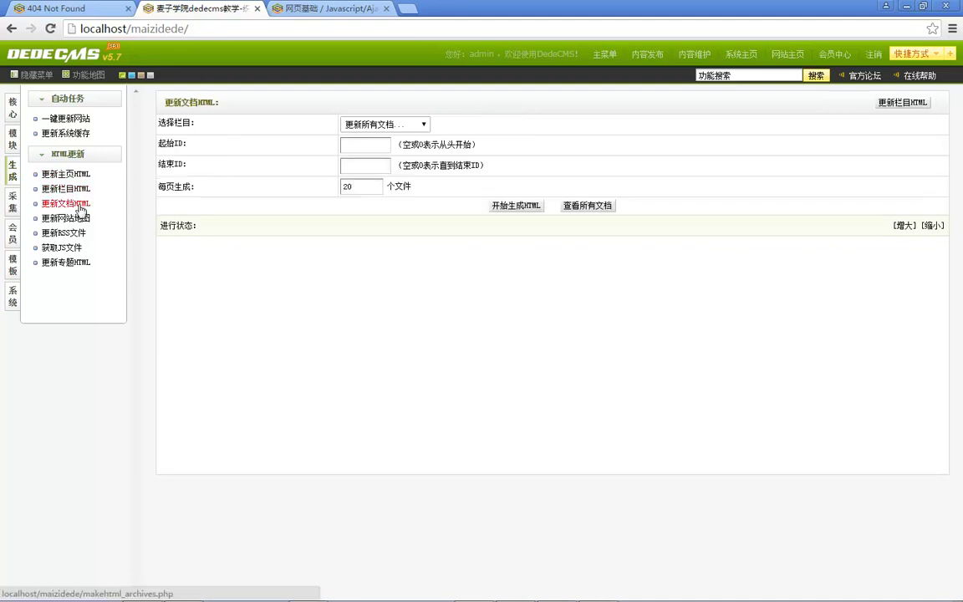
click(395, 125)
key(Down)
key(Down)
key(Return)
click(524, 206)
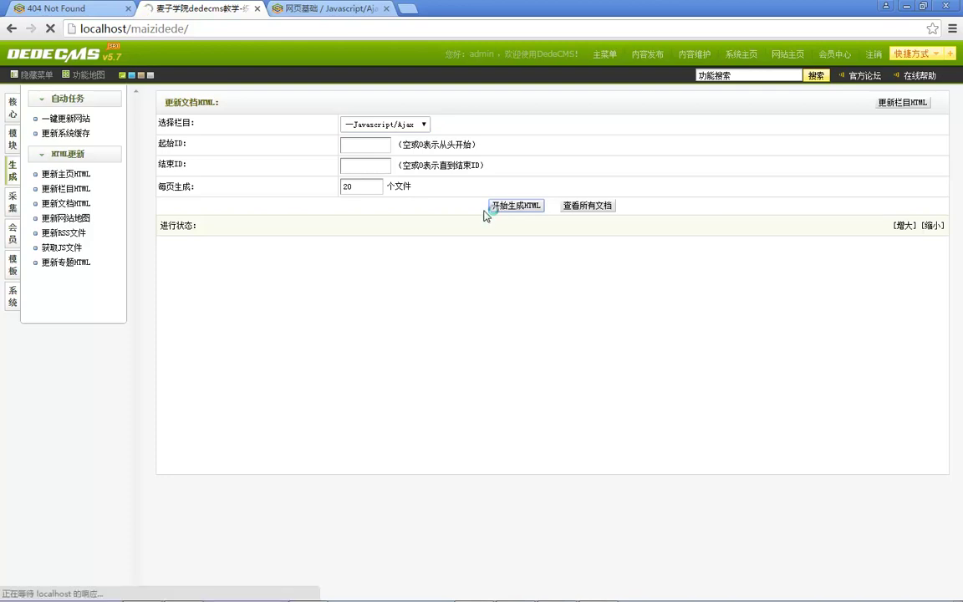
Reload localhost/javascript/2016/0202/109.html and look over the generated 测试文章2 page.
click(294, 7)
click(72, 10)
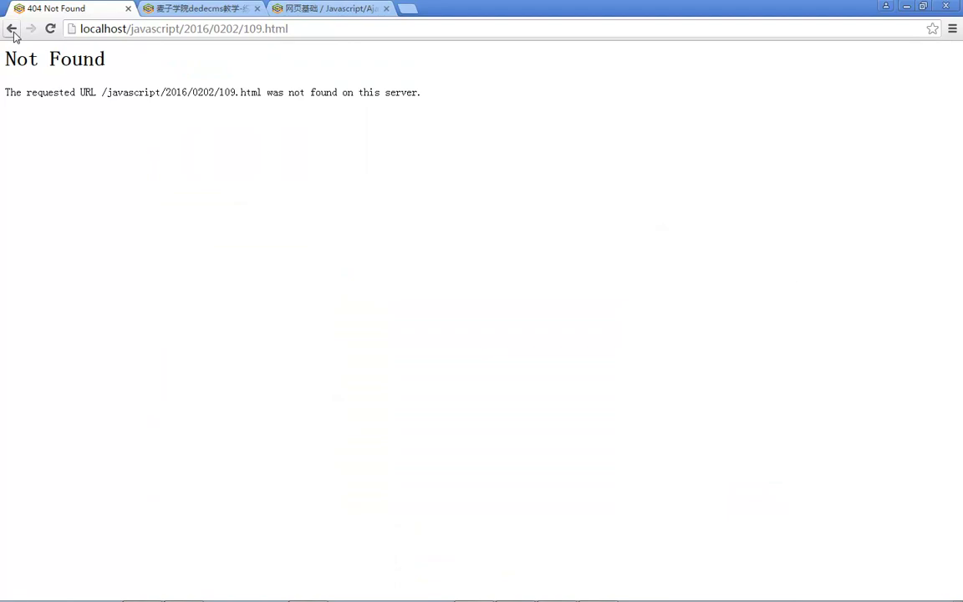
key(F5)
scroll(386, 340, down, 1)
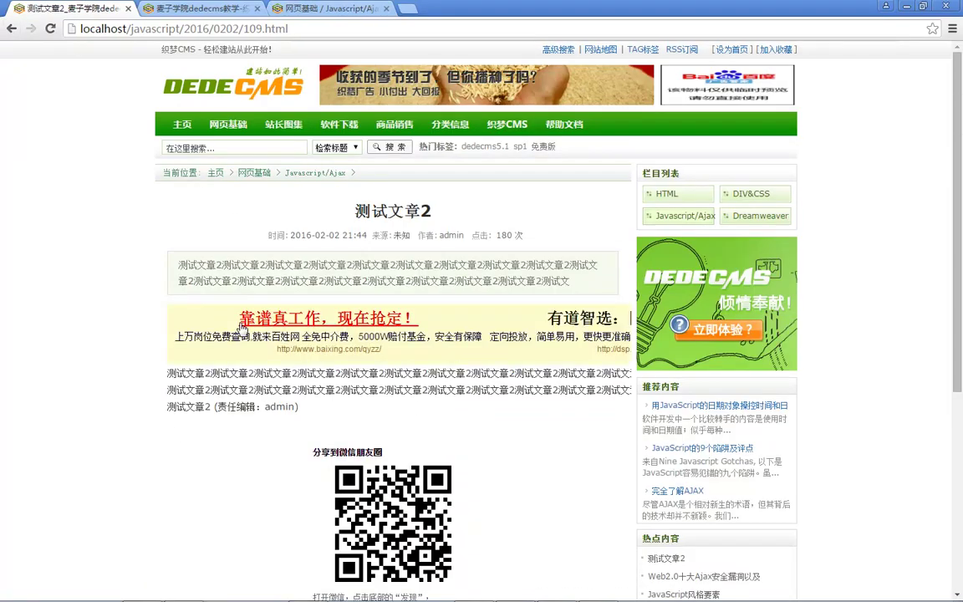
Open the Javascript/Ajax column for editing from 网站栏目管理 and check its 文件保存目录.
click(219, 8)
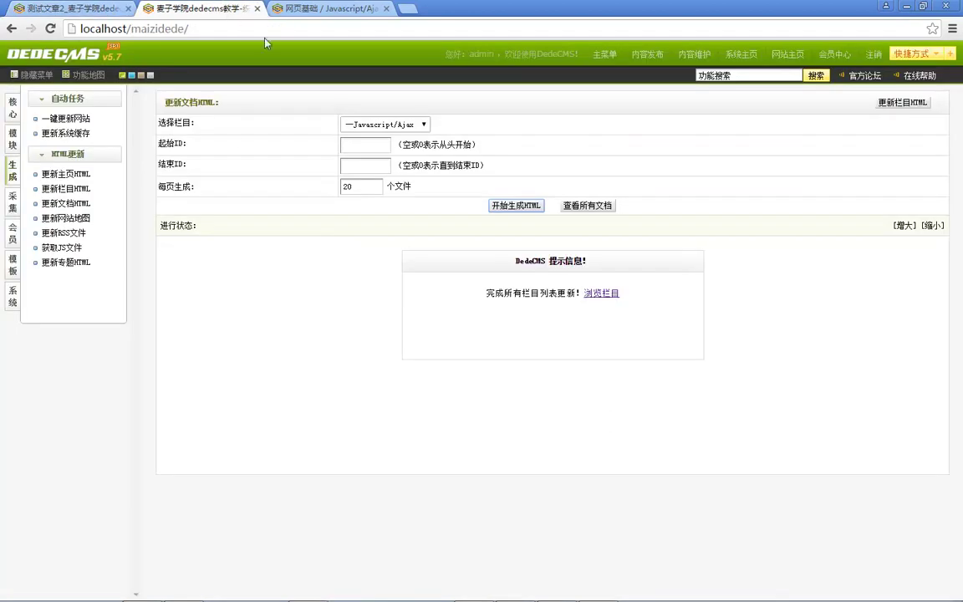
mouse_move(226, 592)
click(11, 113)
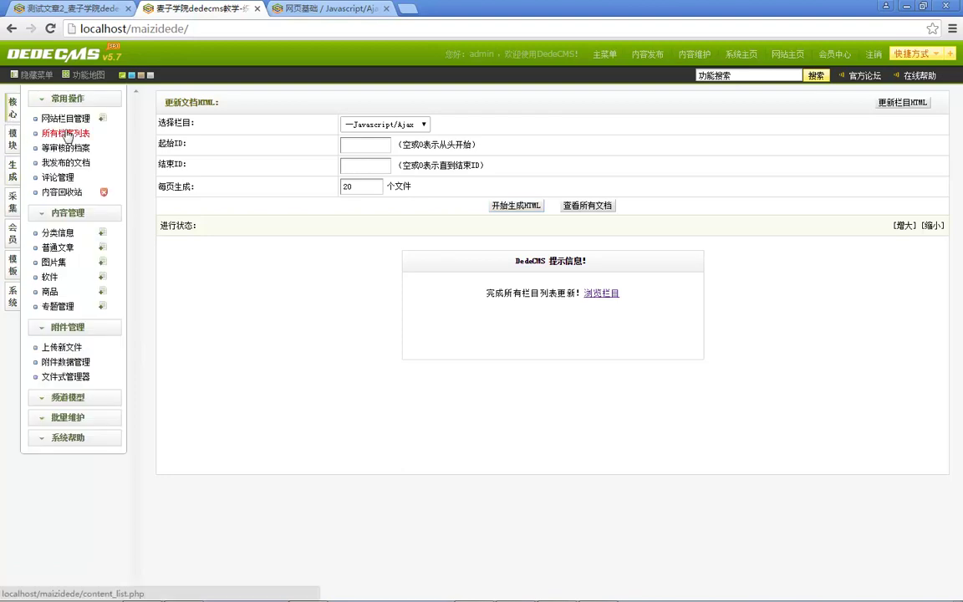
click(65, 118)
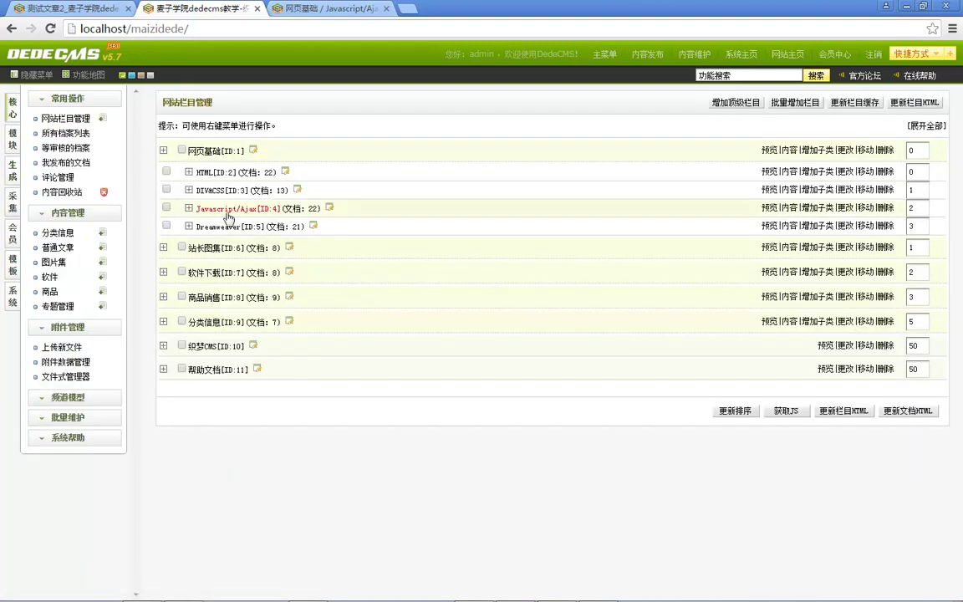
click(846, 208)
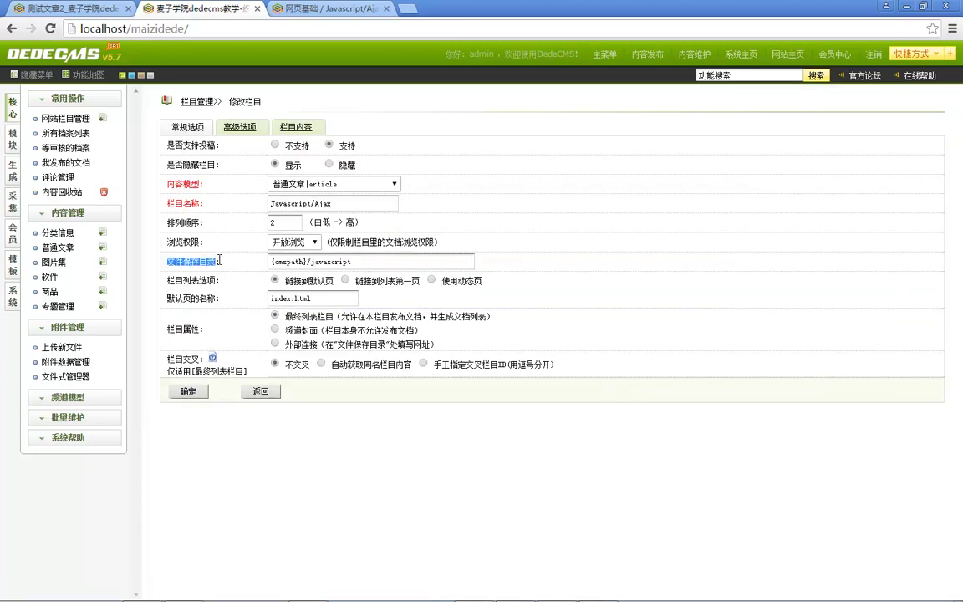
Compare the column page address with the 测试文章2 address, examining the javascript folder and the 2016/0202 date part.
key(ctrl+Tab)
key(ctrl+Tab)
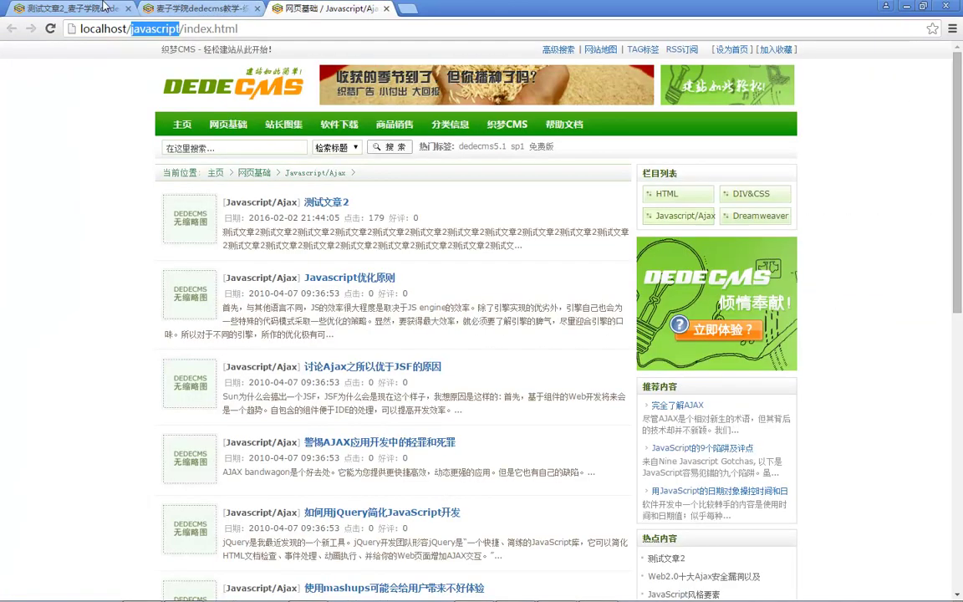
drag(197, 32, 240, 29)
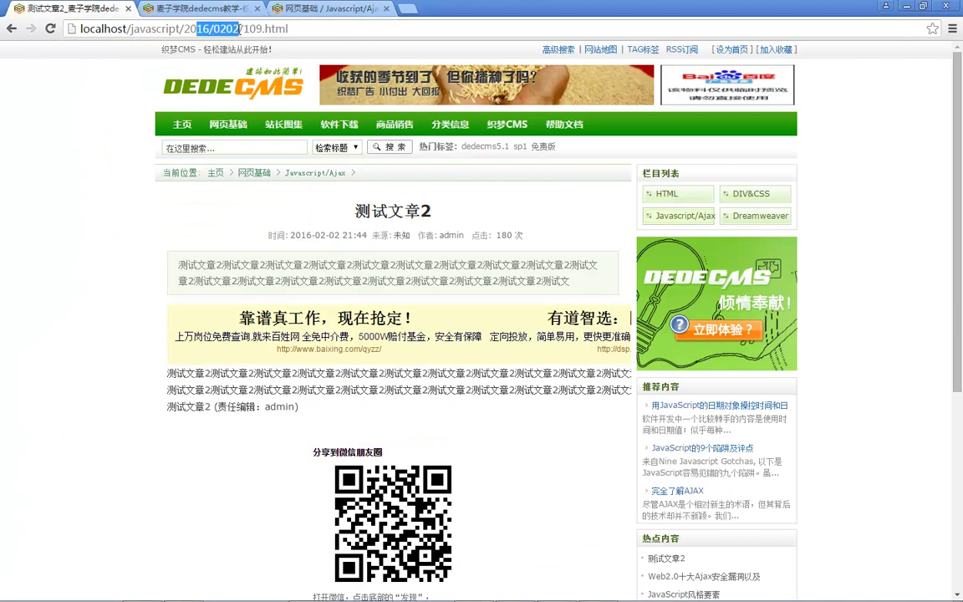
click(209, 29)
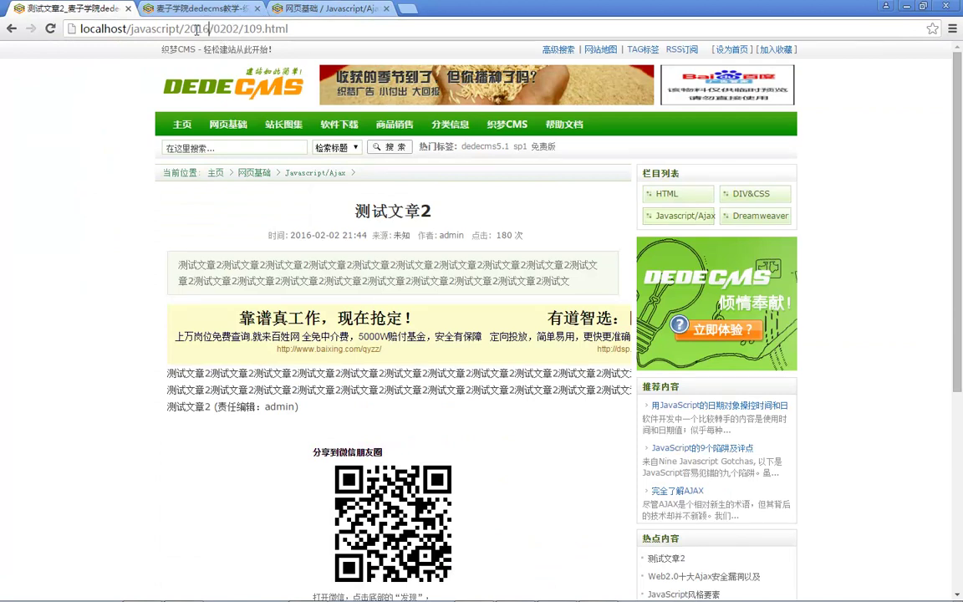
drag(185, 30, 232, 30)
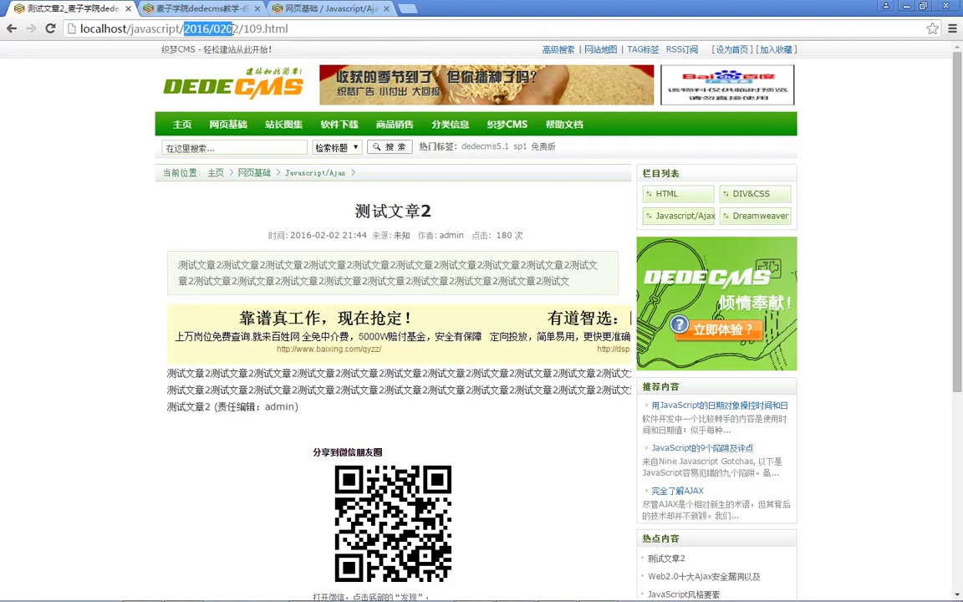
drag(134, 31, 175, 34)
double_click(153, 33)
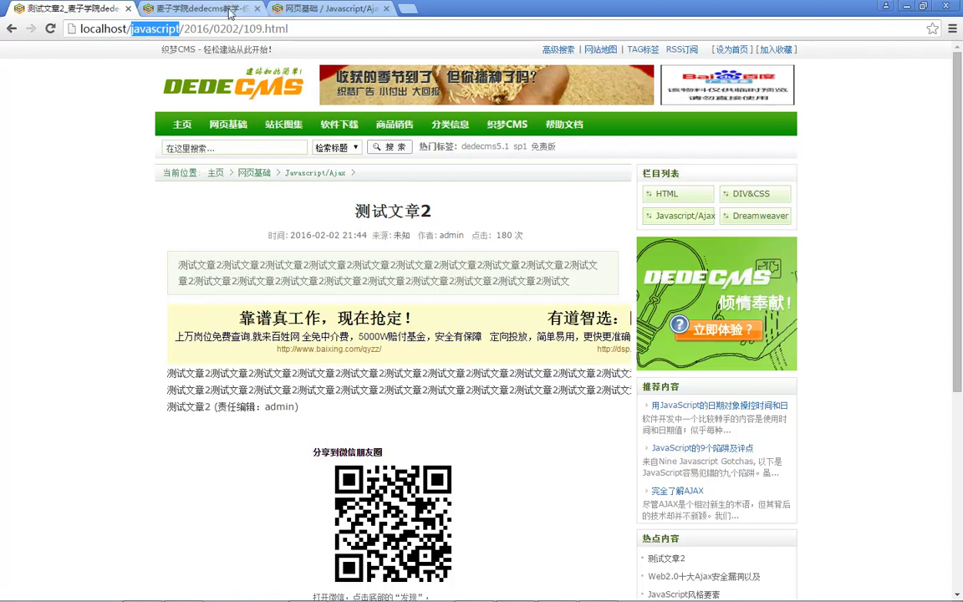
click(185, 28)
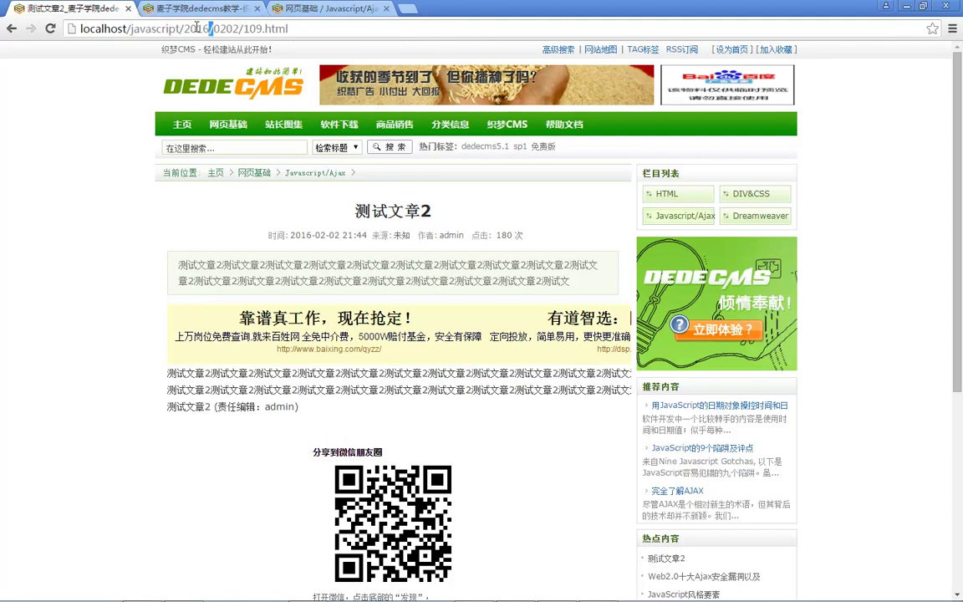
drag(185, 29, 245, 28)
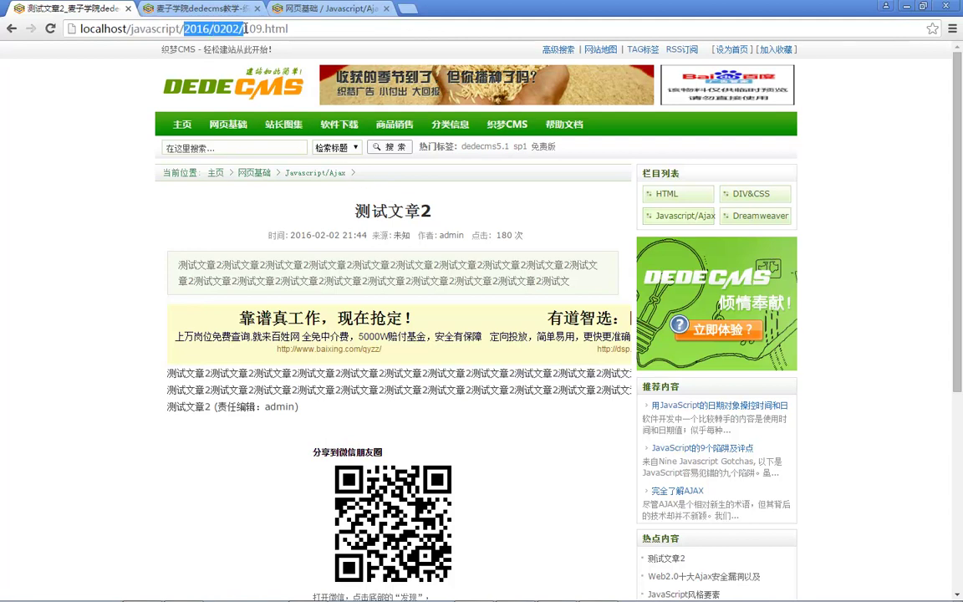
Return the backend to the column list and re-examine the javascript/2016/0202 part of the article address.
click(200, 10)
click(77, 9)
click(214, 32)
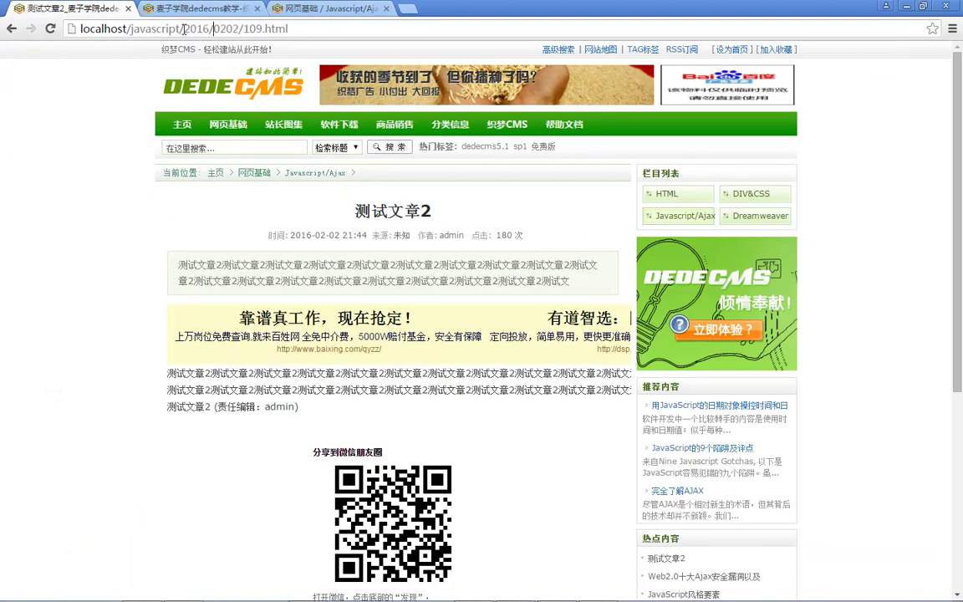
click(200, 9)
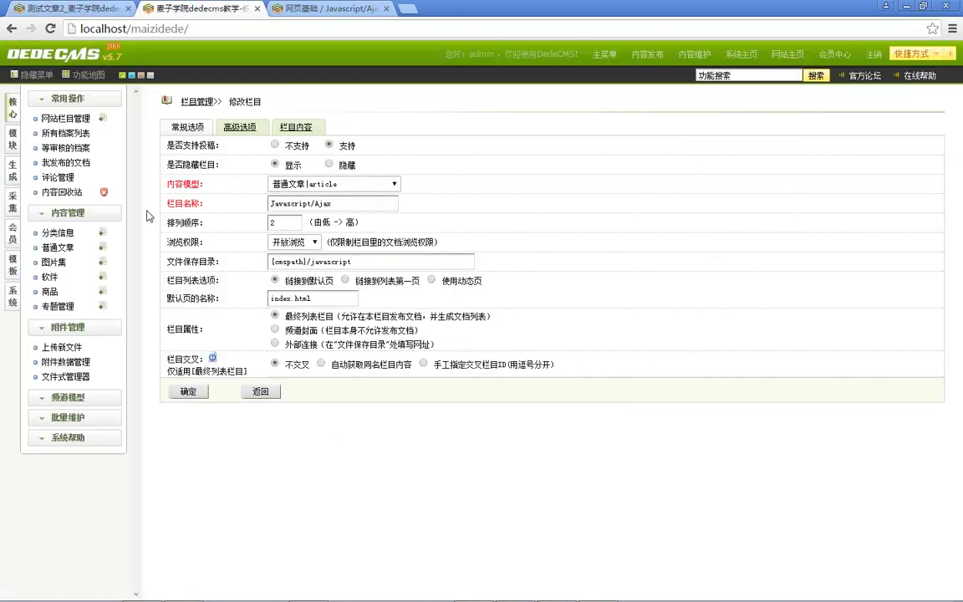
click(65, 118)
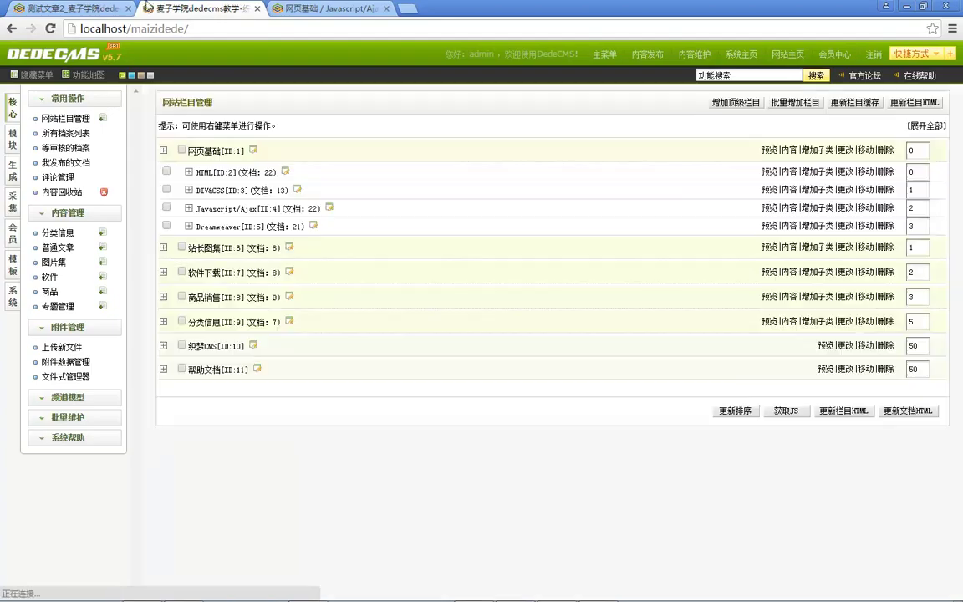
click(77, 9)
drag(184, 28, 240, 28)
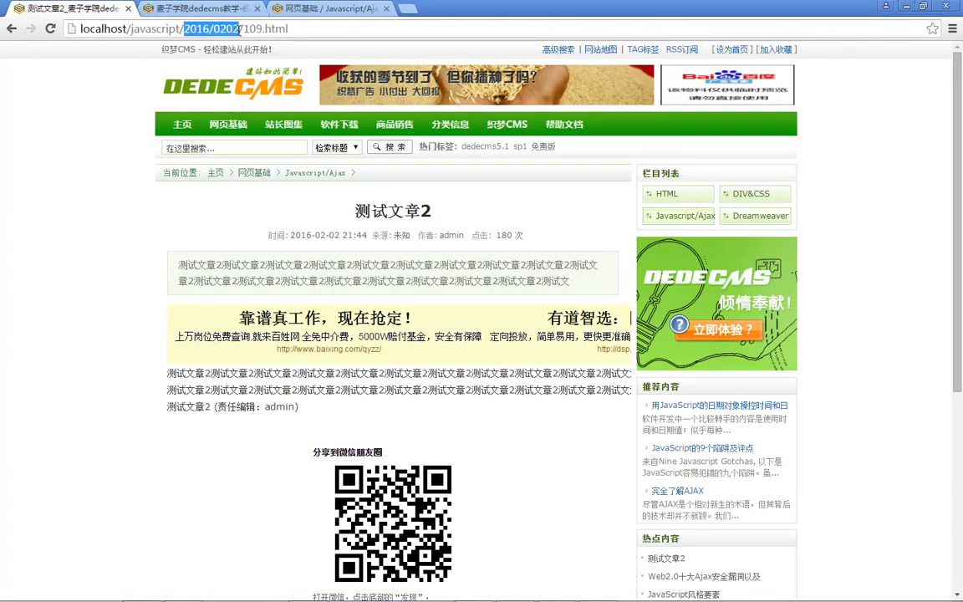
click(152, 29)
Open the Javascript/Ajax column's advanced options and examine {typedir} in 文章命名规则.
click(191, 9)
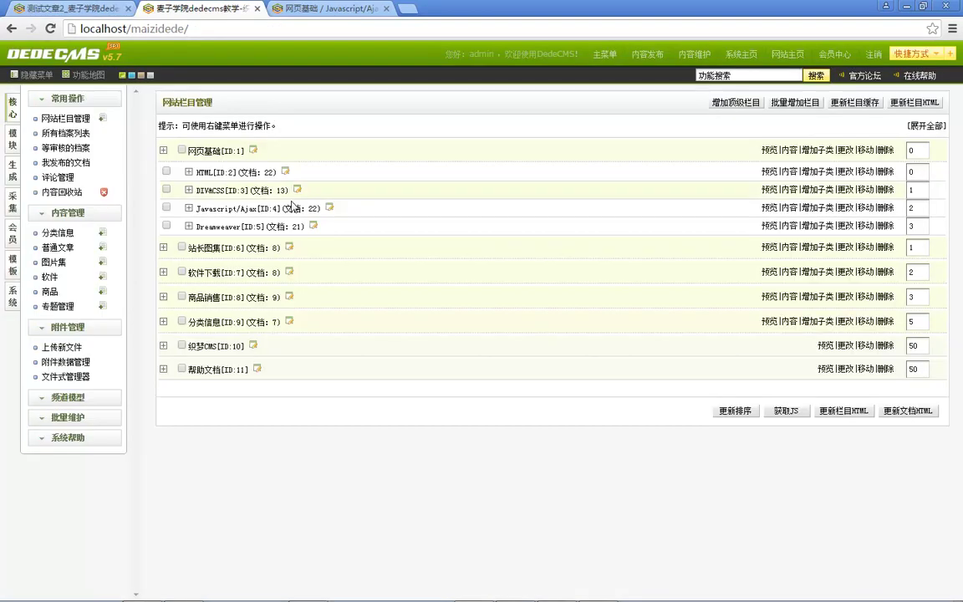
click(846, 207)
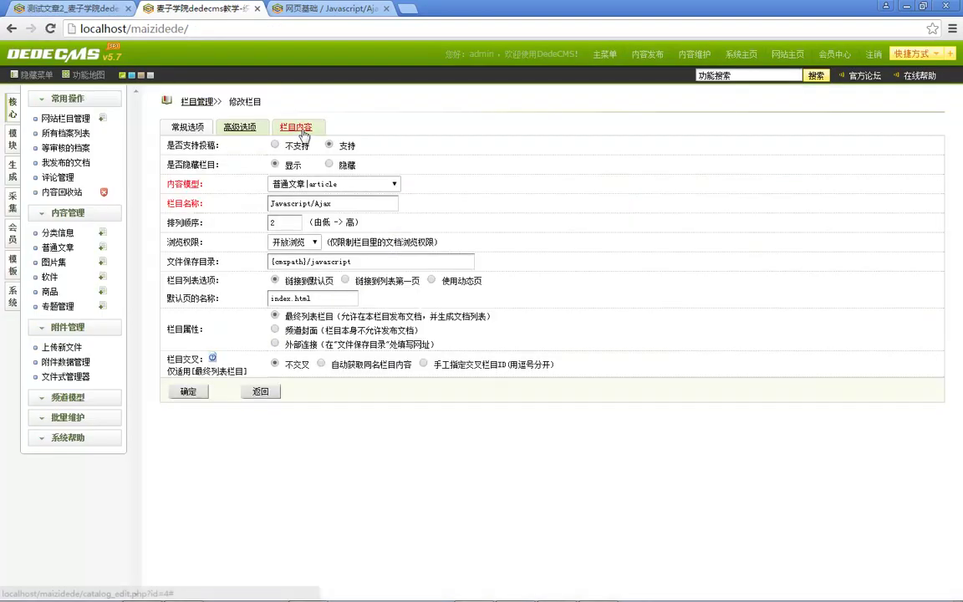
click(296, 130)
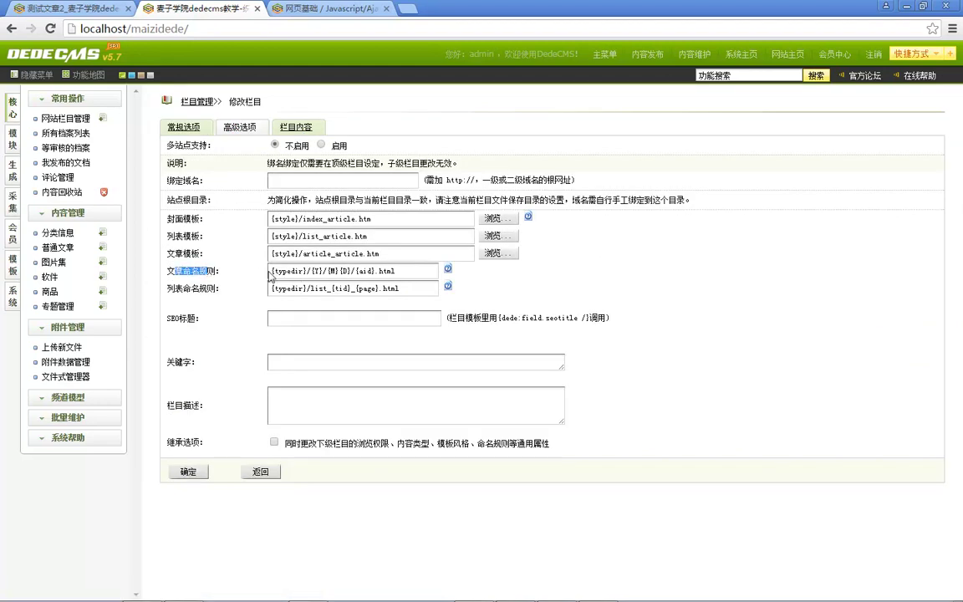
drag(310, 270, 225, 270)
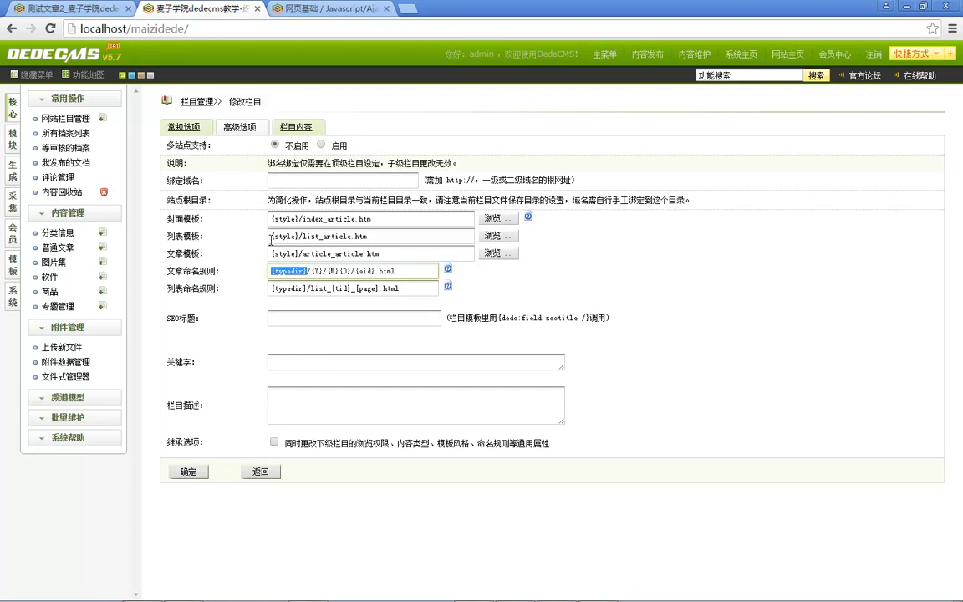
Copy the 文件保存目录 value {cmspath}/javascript from the column's general options.
click(192, 128)
drag(166, 261, 228, 261)
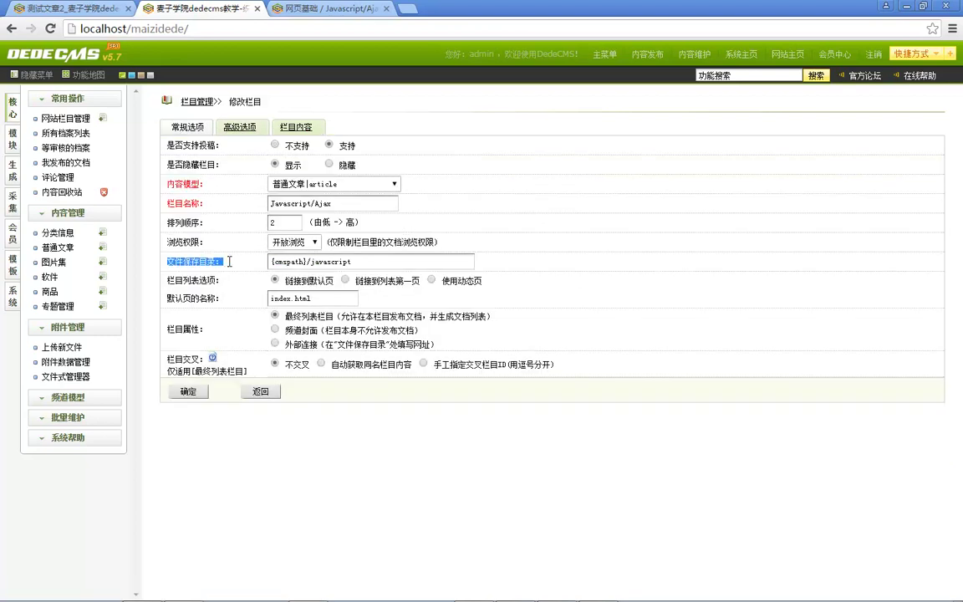
drag(375, 260, 193, 257)
key(ctrl+c)
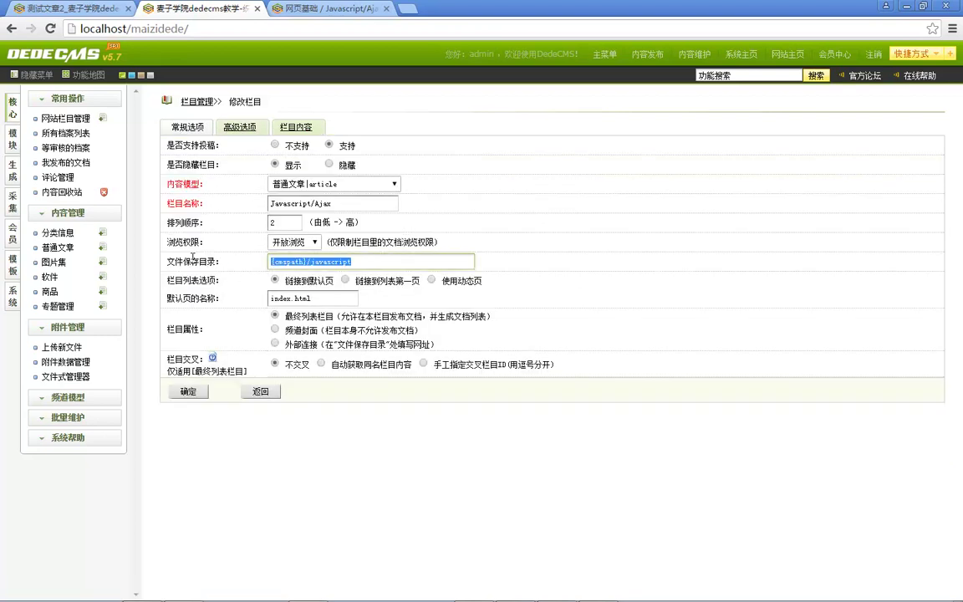
Try replacing {typedir} in 文章命名规则 with {cmspath}/javascript, and undo the replacement.
click(241, 127)
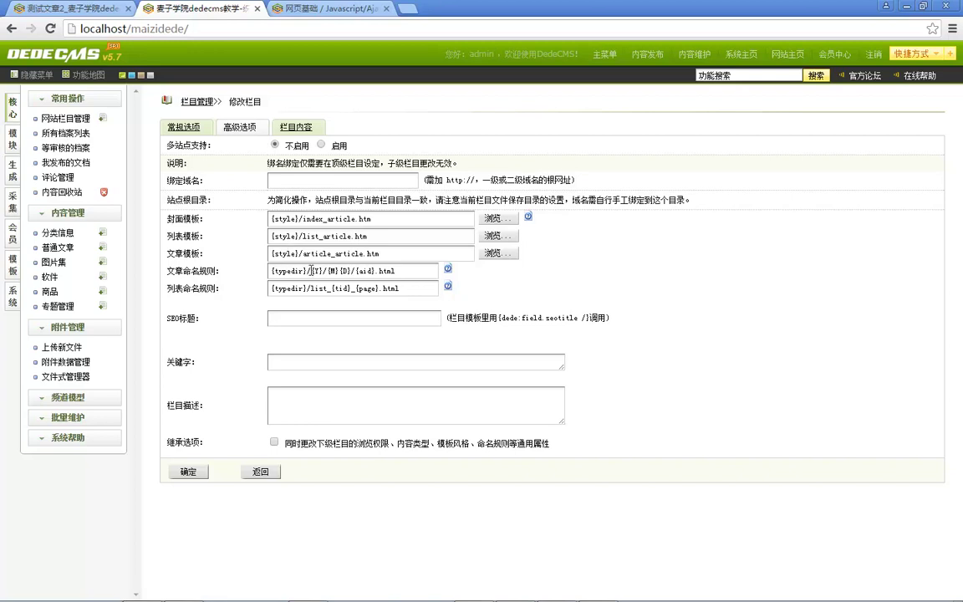
drag(310, 270, 270, 271)
key(ctrl+v)
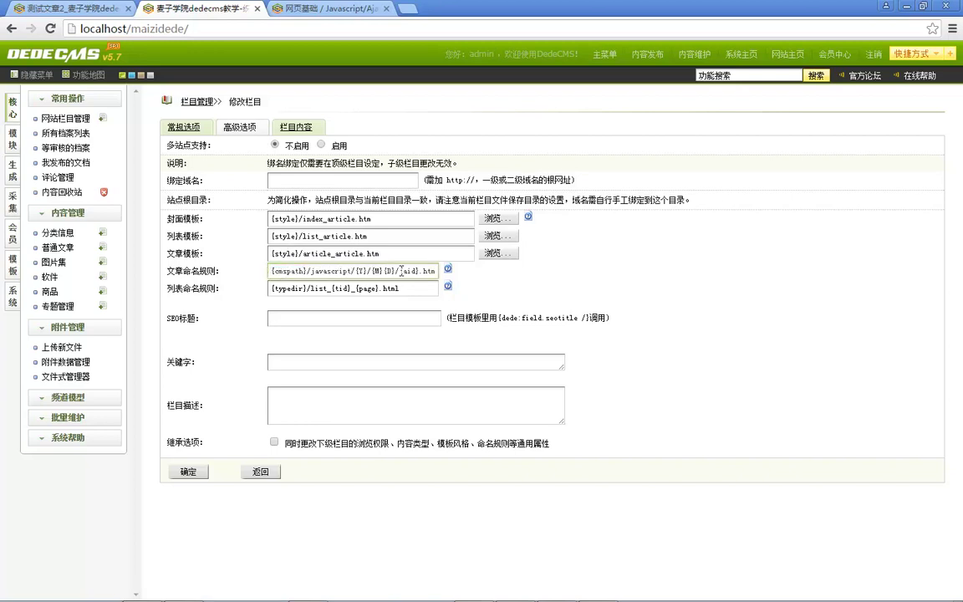
key(ctrl+z)
Paste the copied {cmspath}/javascript path into the empty 绑定域名 field.
click(278, 270)
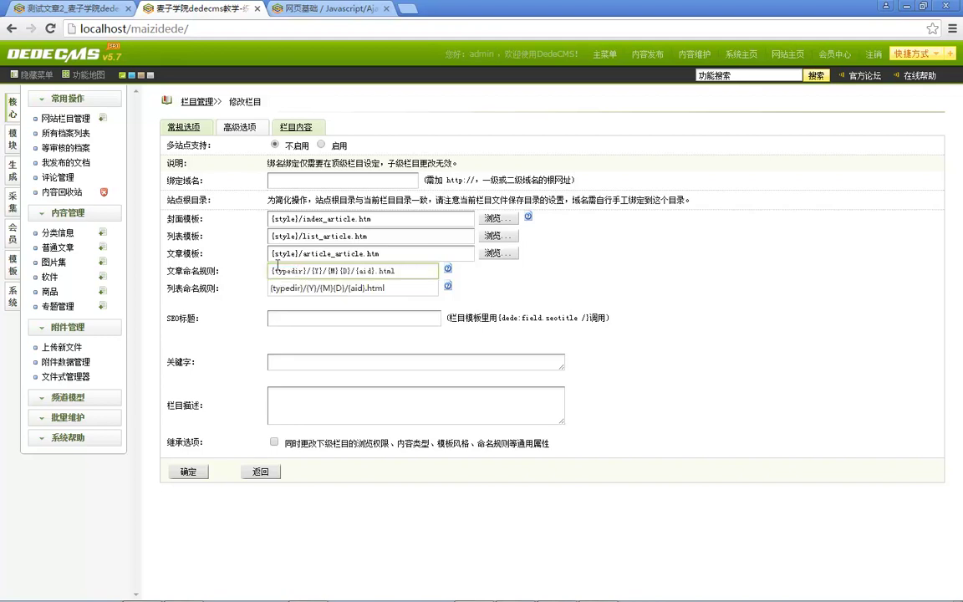
click(274, 276)
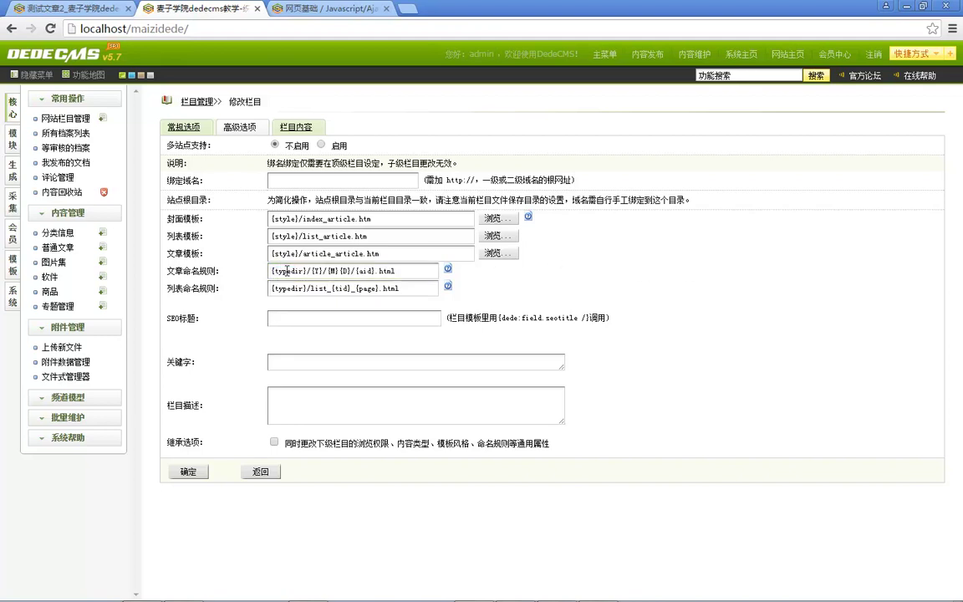
click(274, 180)
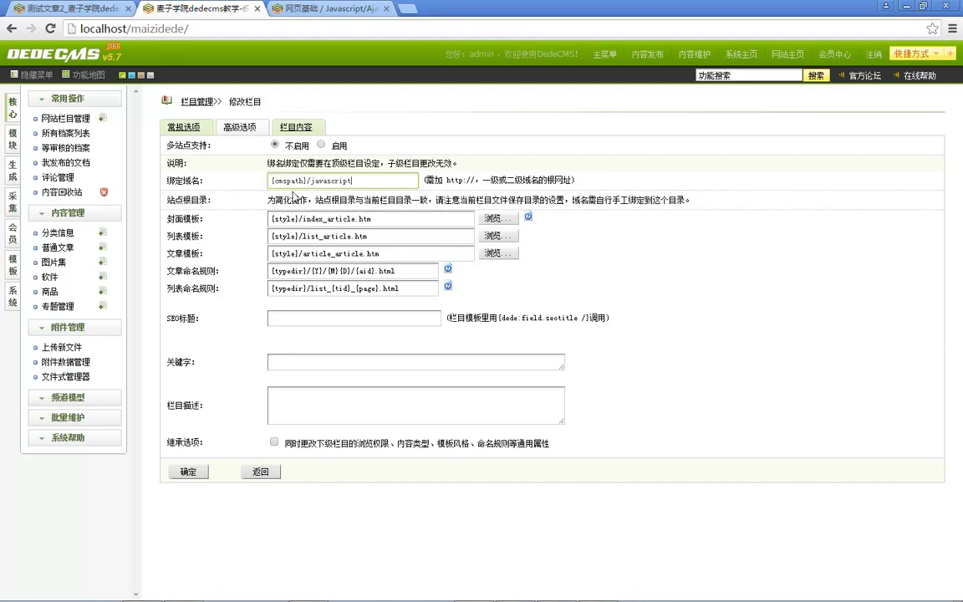
Empty the 绑定域名 field, set 文章命名规则 to {typedir}/{aid}.html, and save the Javascript/Ajax column.
click(260, 291)
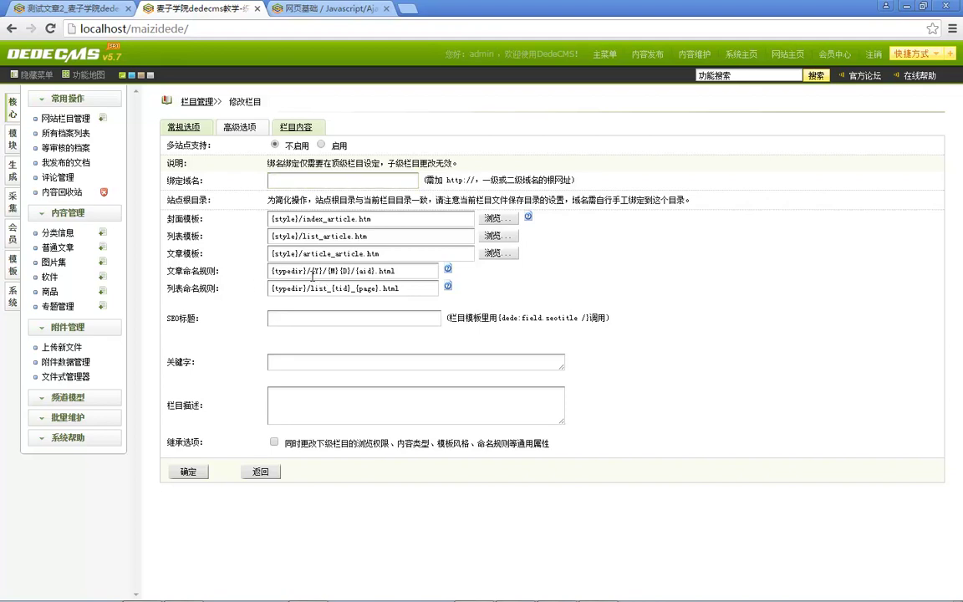
double_click(326, 269)
key(BackSpace)
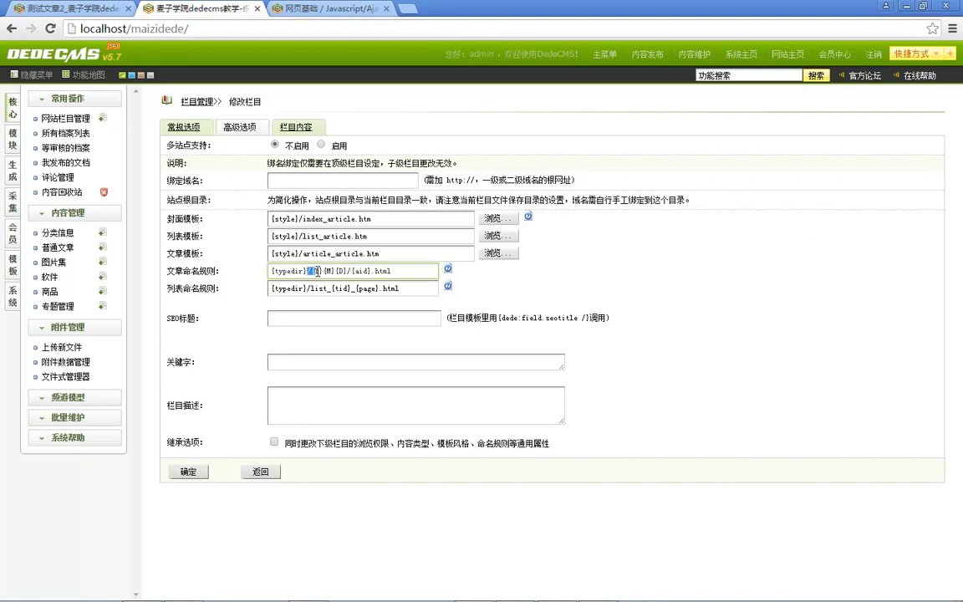
drag(343, 269, 309, 272)
click(306, 277)
mouse_move(320, 271)
mouse_down()
mouse_move(344, 271)
mouse_move(319, 287)
mouse_up()
key(BackSpace)
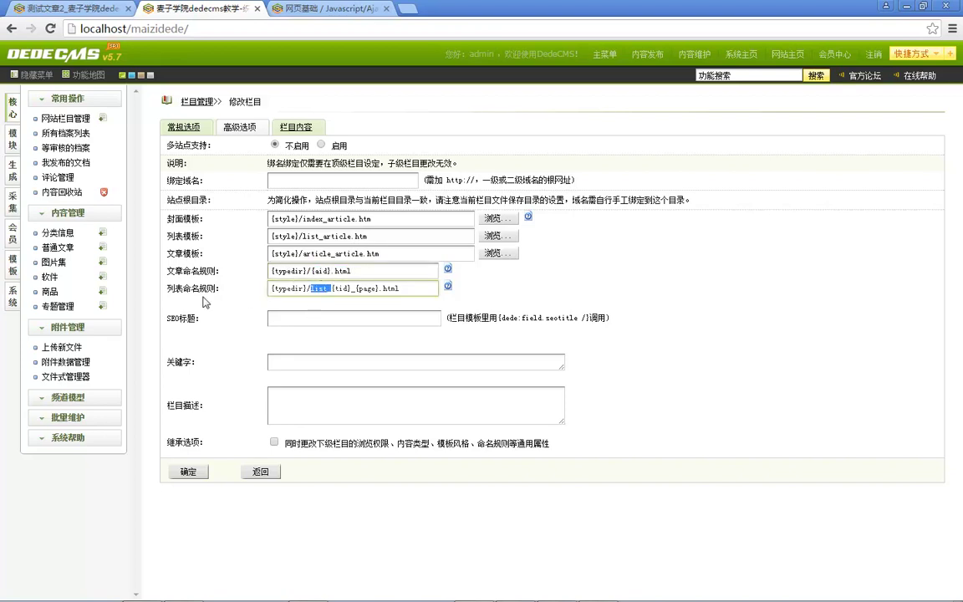
click(188, 472)
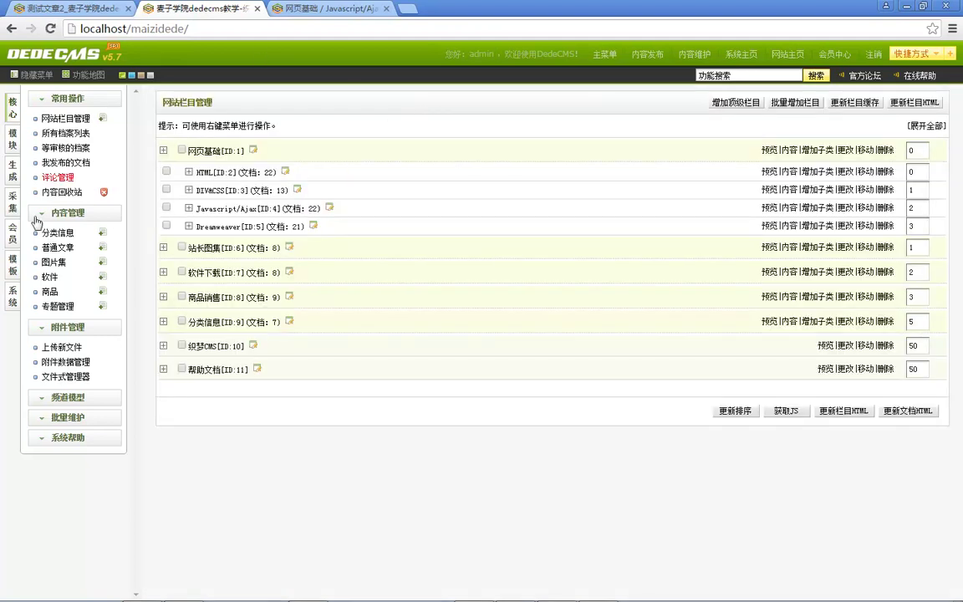
Generate the column HTML for the Javascript/Ajax column with its subcolumns included.
click(12, 170)
click(63, 188)
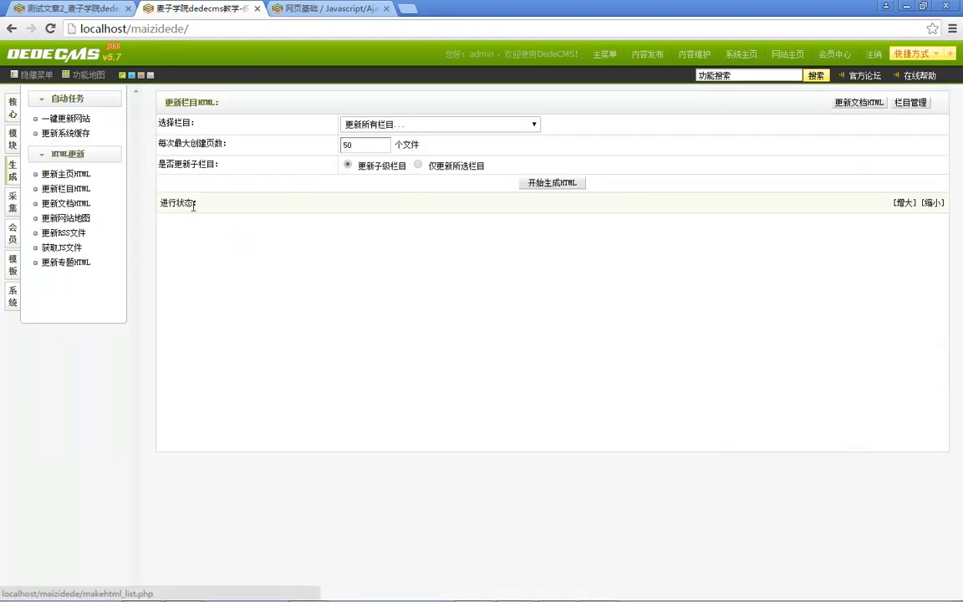
click(427, 126)
click(435, 181)
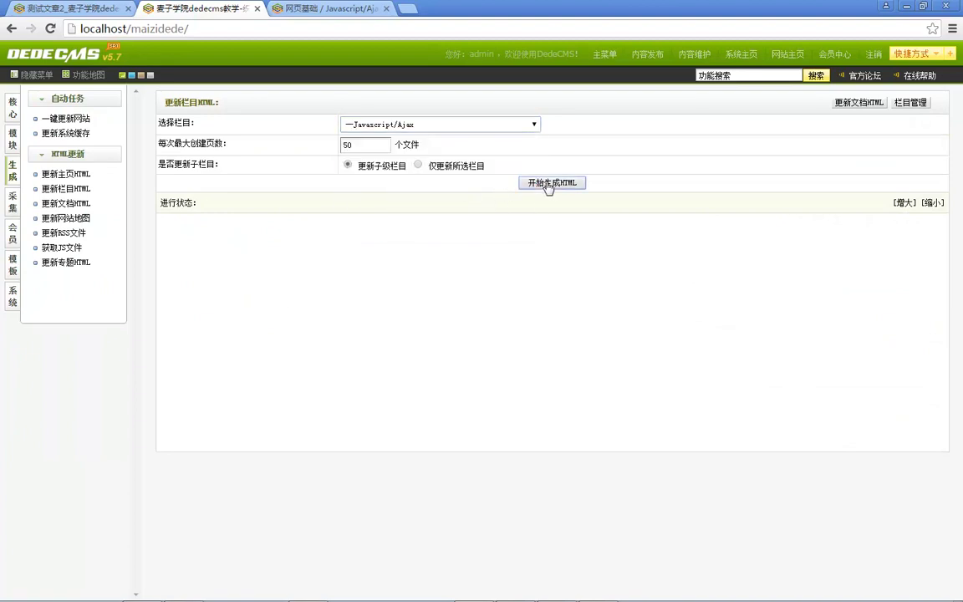
click(552, 183)
Generate the document HTML for the Javascript/Ajax column and update the home page HTML at ../index.html.
click(71, 203)
click(423, 124)
click(376, 166)
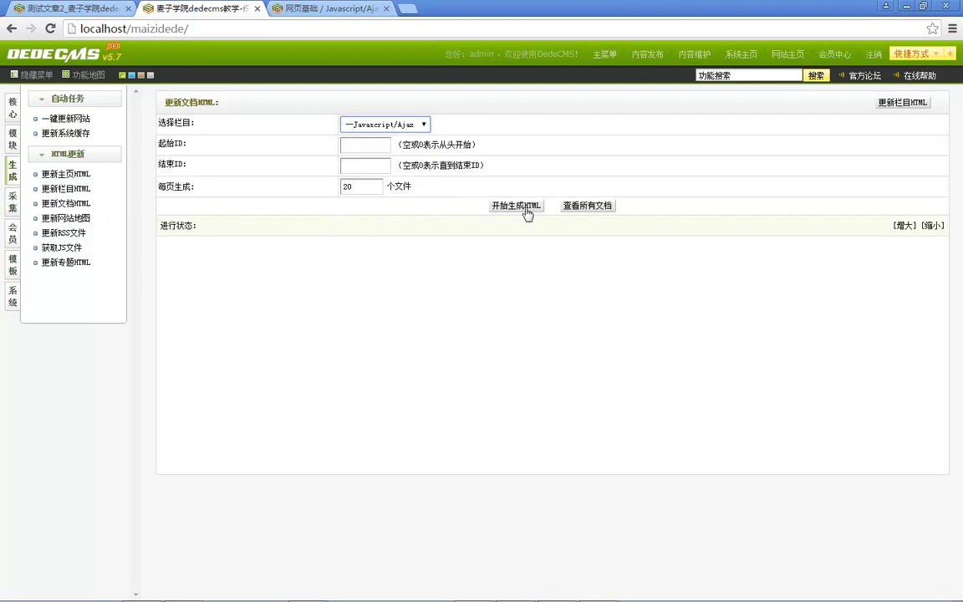
click(502, 205)
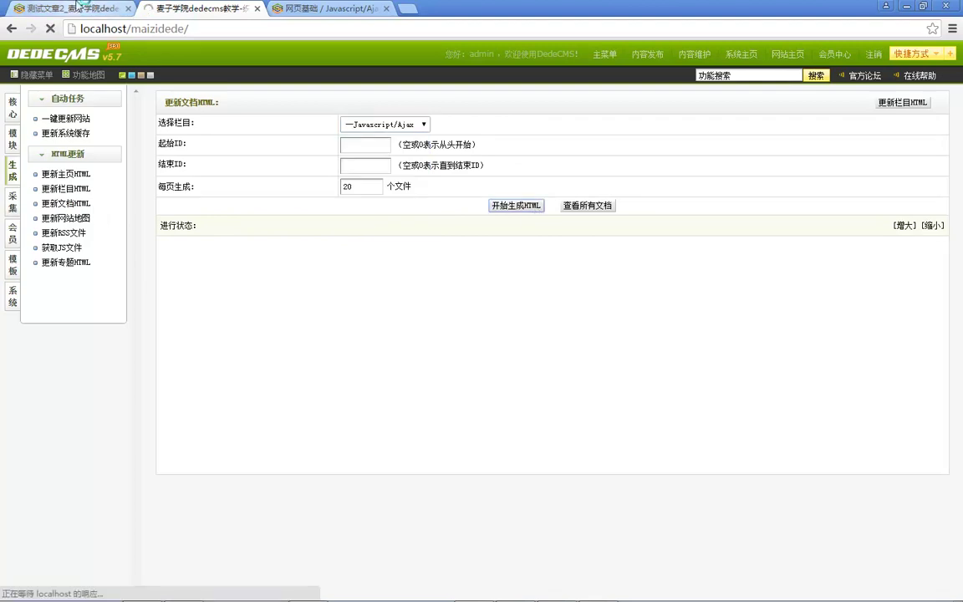
click(63, 174)
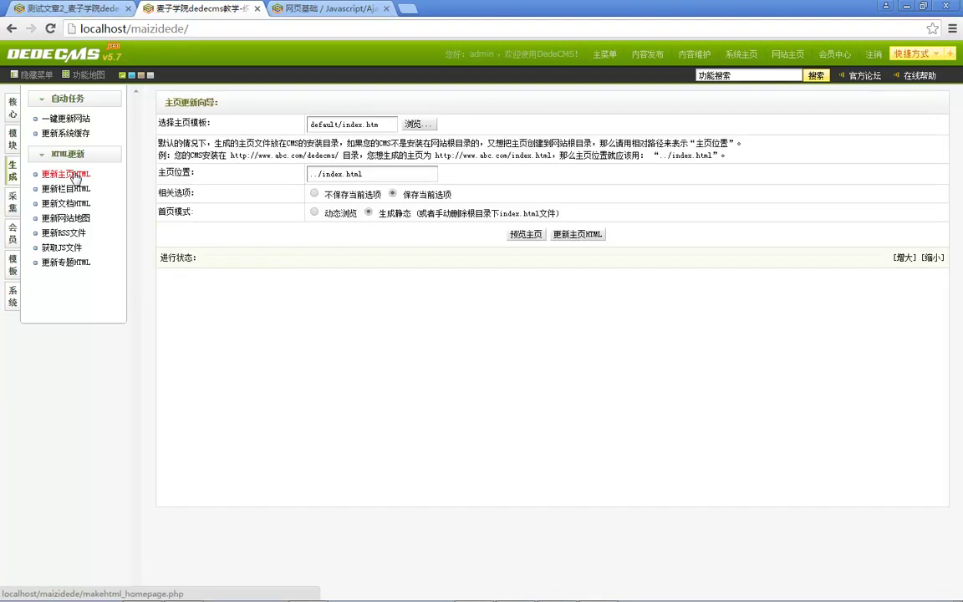
click(579, 234)
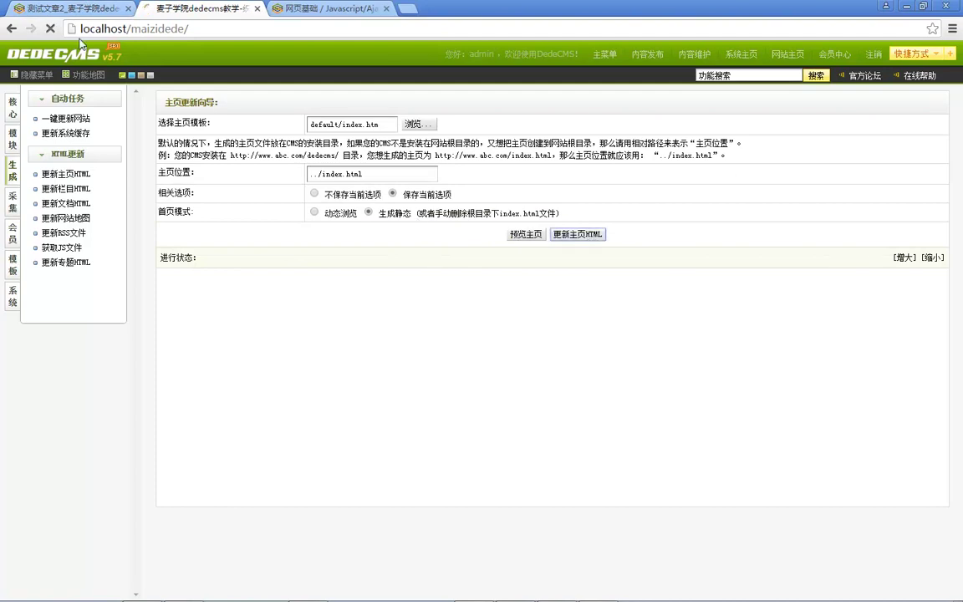
Open the article 测试文章2 from the site's home page and check its URL.
click(57, 8)
click(177, 124)
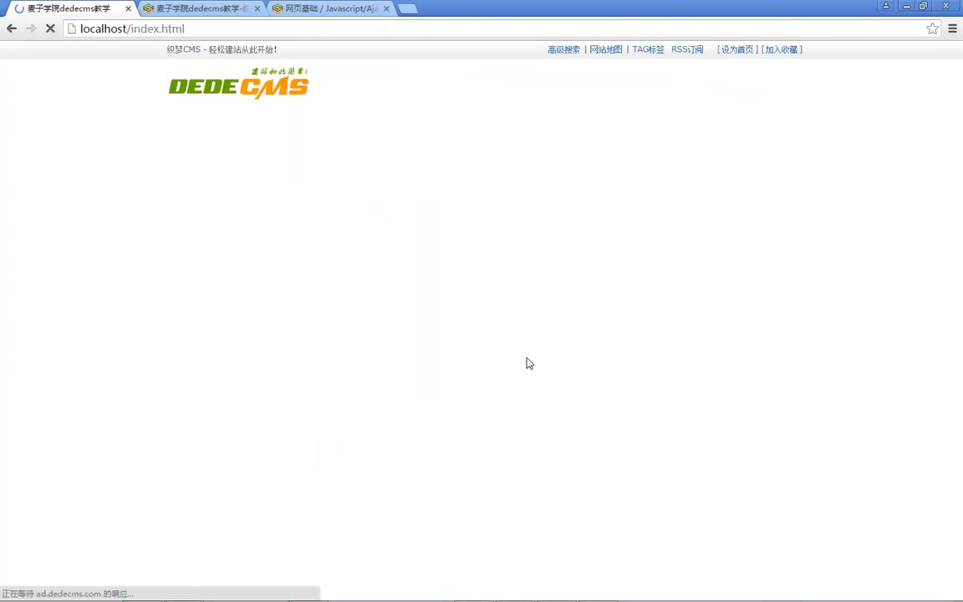
click(517, 300)
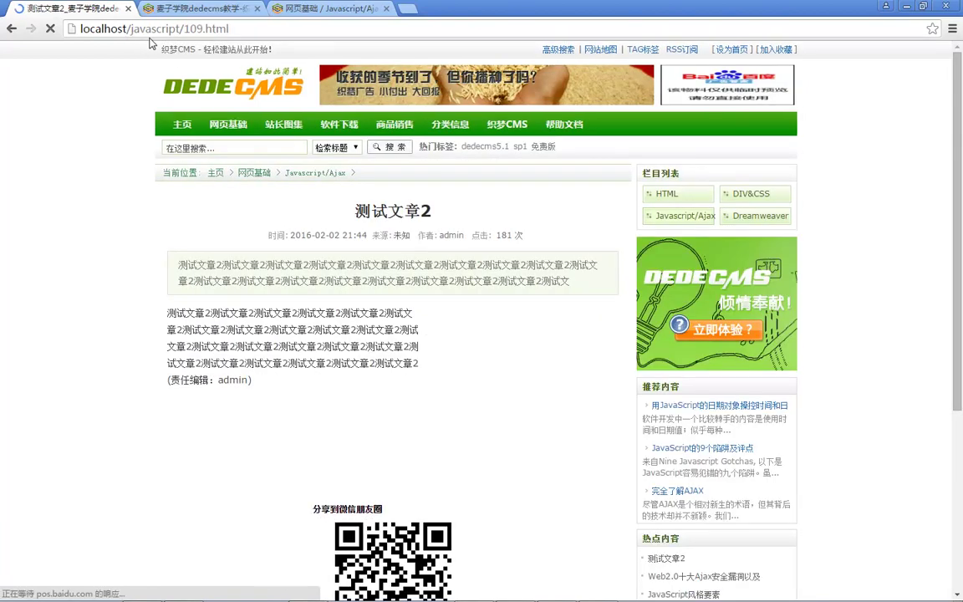
click(148, 30)
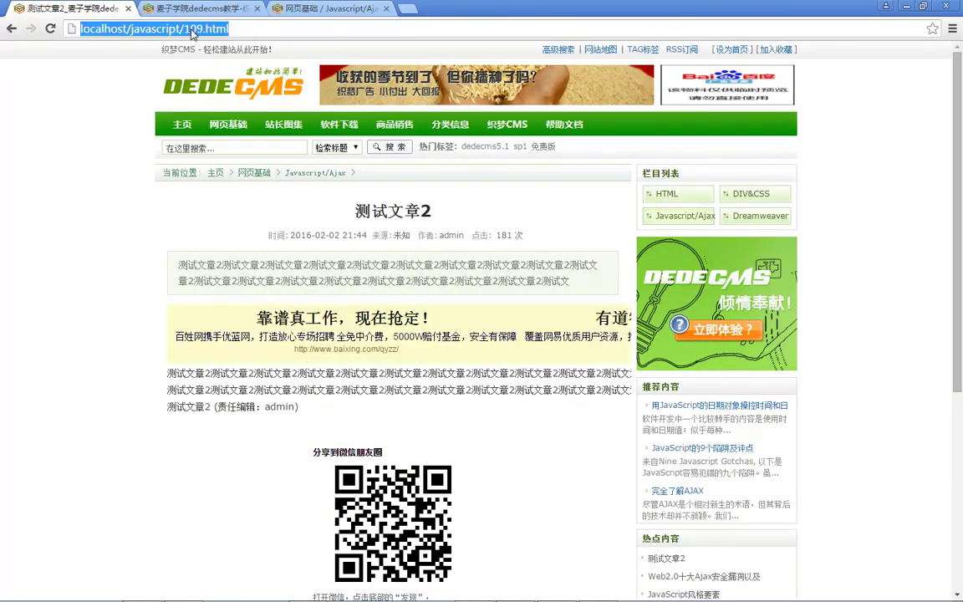
click(134, 594)
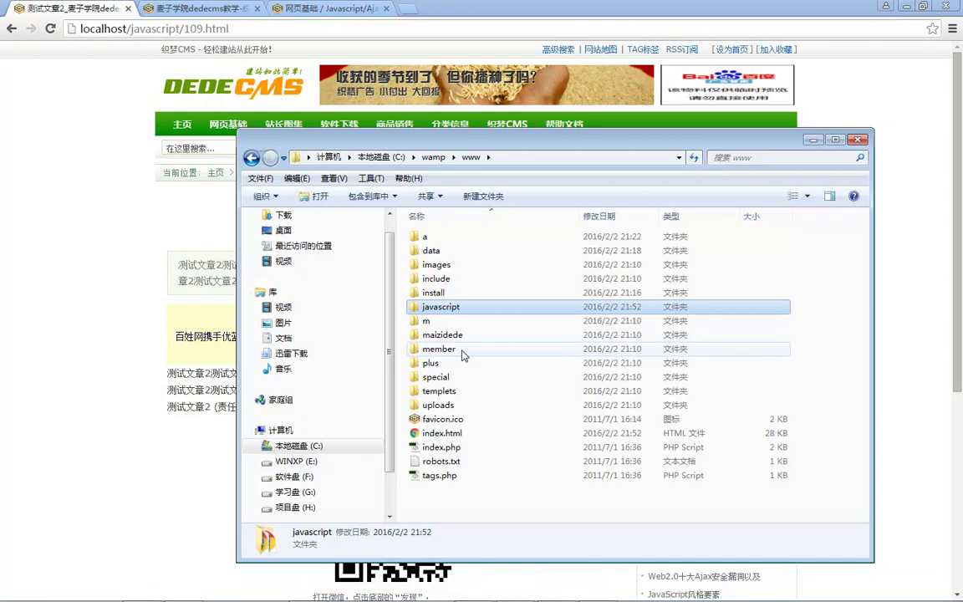
double_click(459, 307)
scroll(477, 401, down, 2)
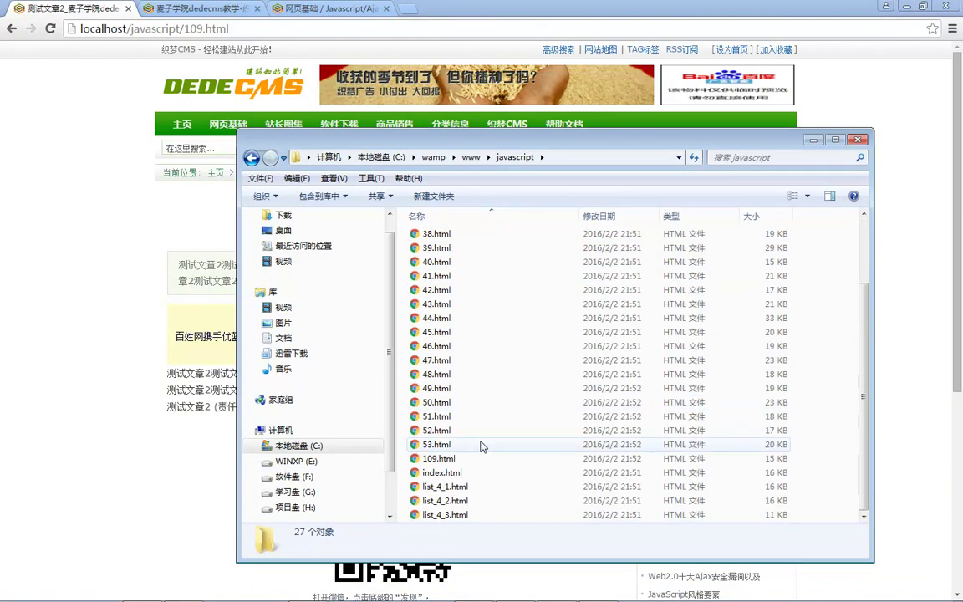
click(23, 323)
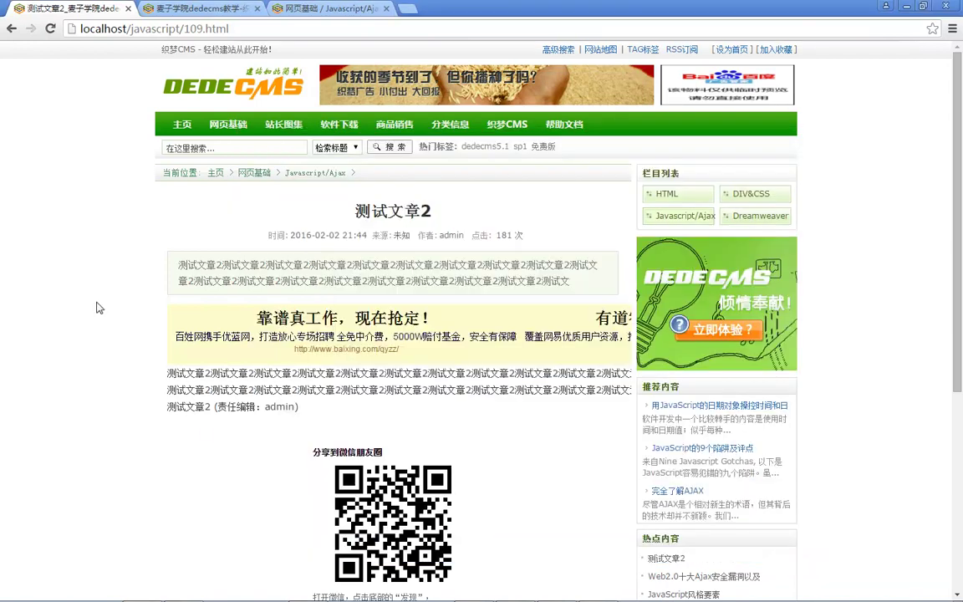
Page through the Javascript/Ajax article list to page 3 and compare its URL with the files in the javascript folder.
click(293, 171)
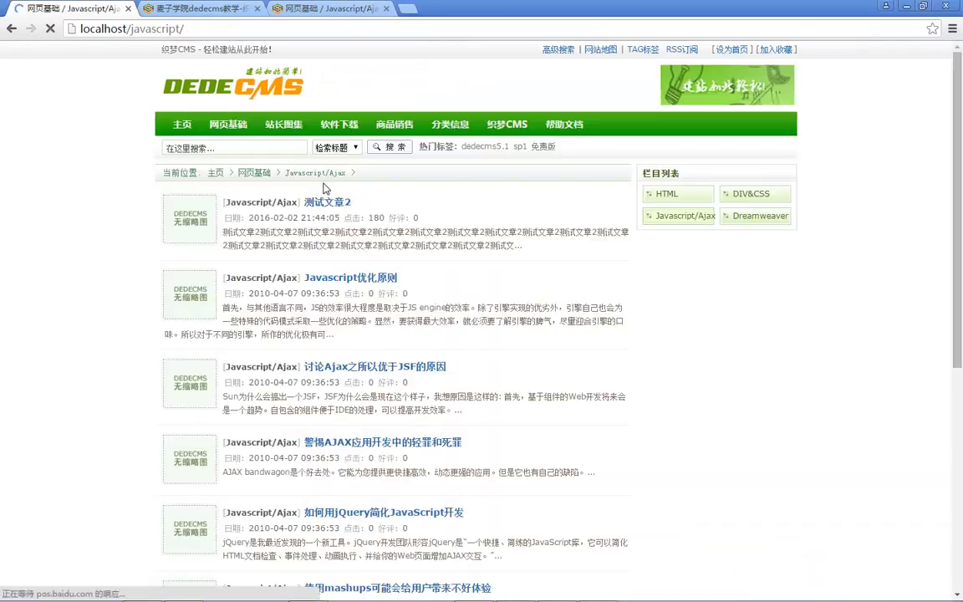
scroll(301, 214, down, 10)
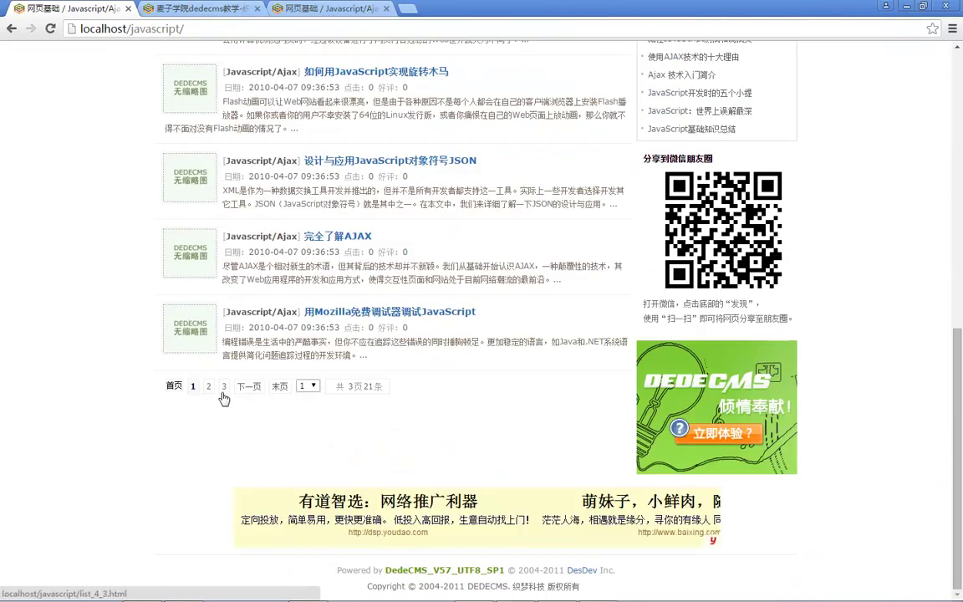
click(243, 389)
scroll(284, 377, down, 10)
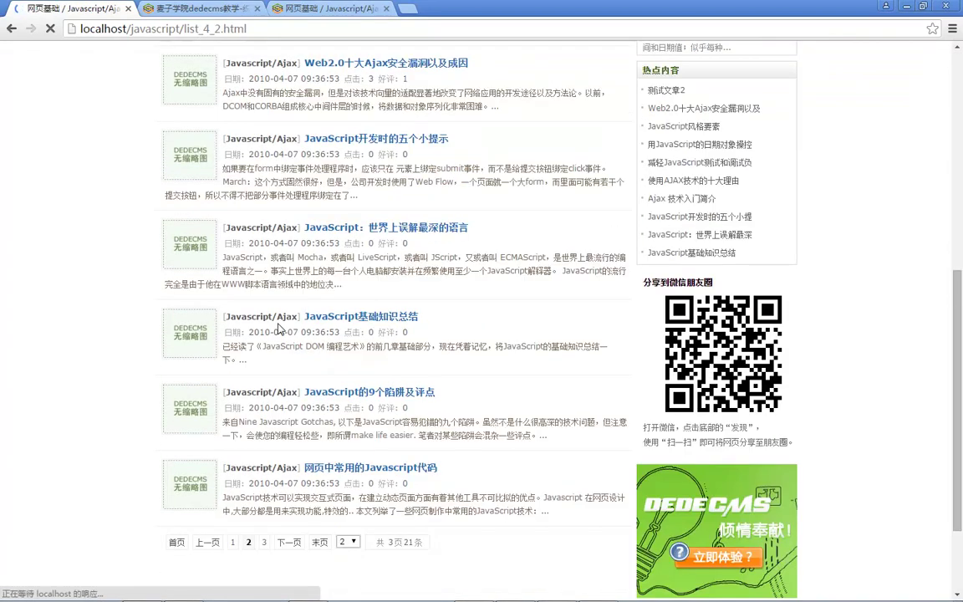
click(265, 418)
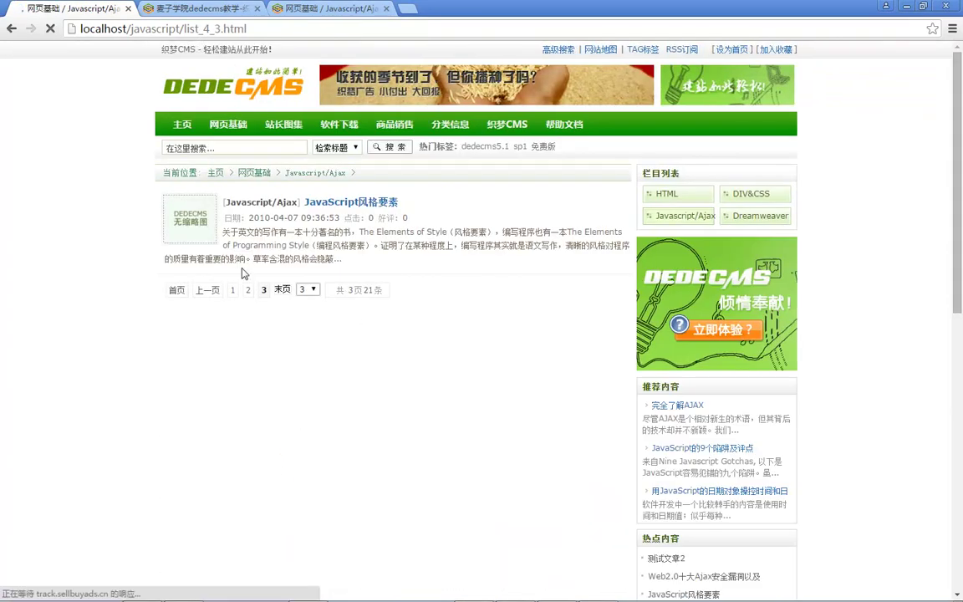
key(alt+Tab)
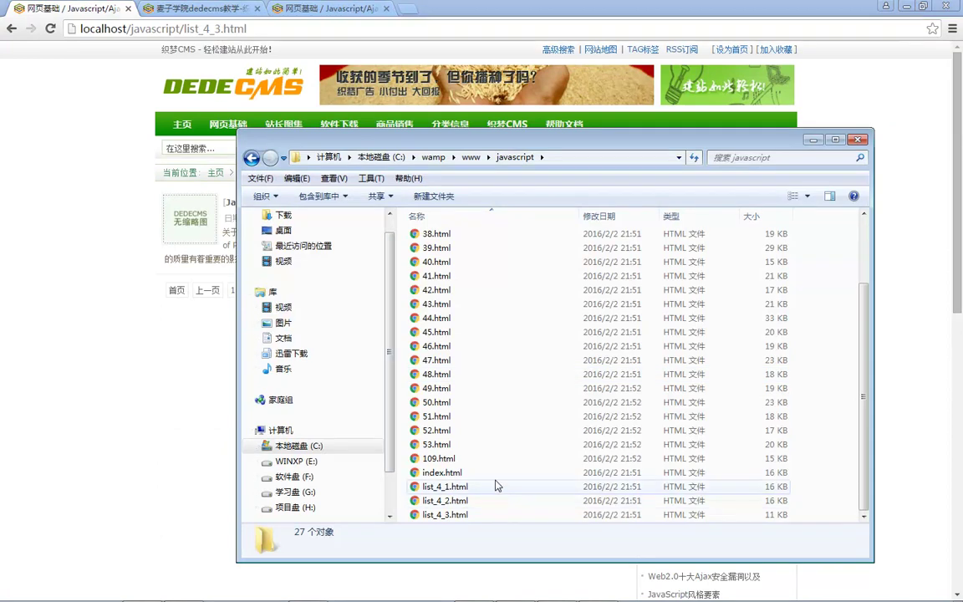
scroll(494, 419, up, 2)
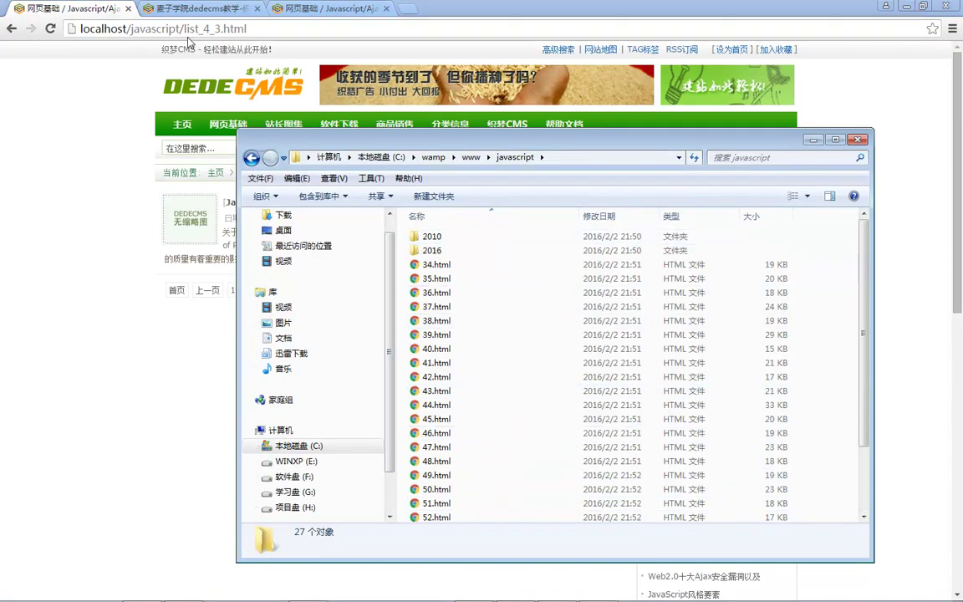
Load localhost/javascript/ without a file name and compare it with the files in the javascript folder.
drag(184, 28, 624, 30)
key(BackSpace)
key(Return)
key(alt+Tab)
scroll(502, 351, down, 2)
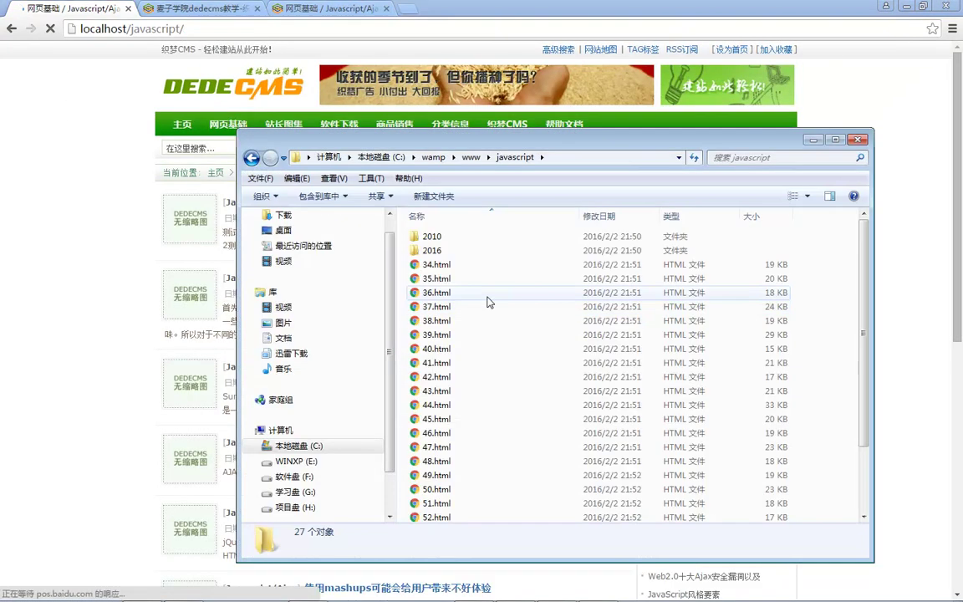
scroll(502, 327, up, 2)
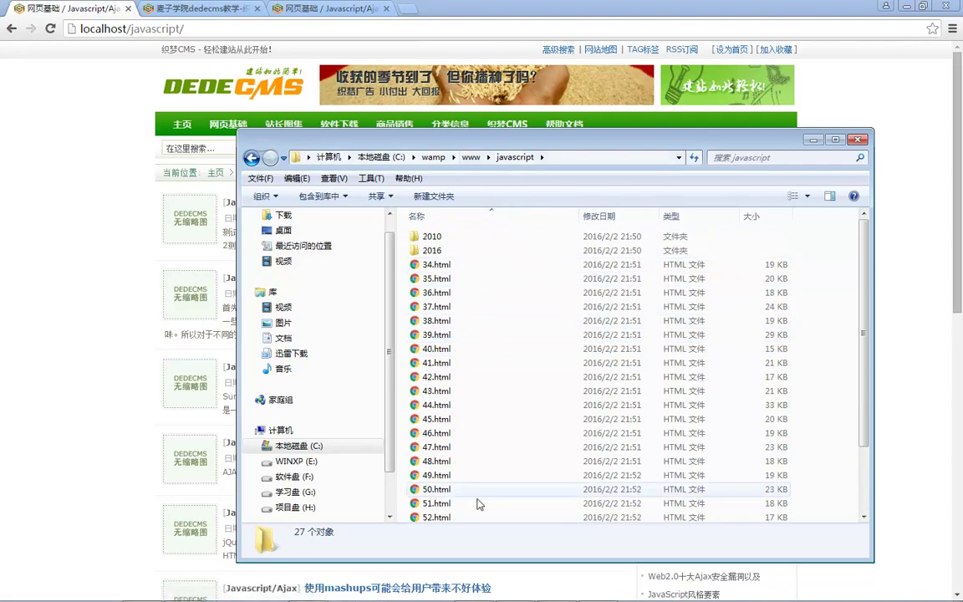
click(84, 351)
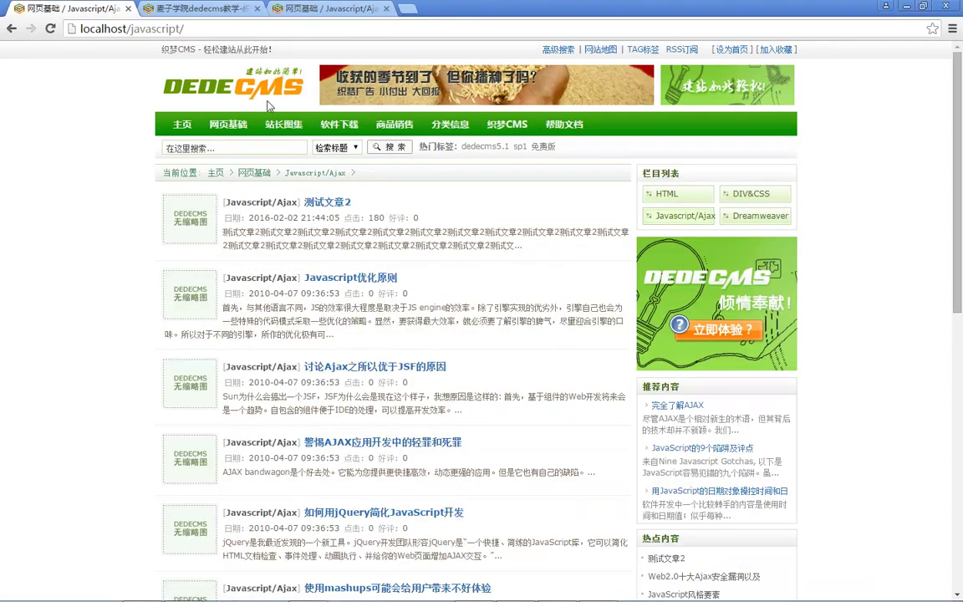
Switch to the Mindjet course outline and look at the topic 1.3 Dedecms 的运行流程原理.
click(199, 8)
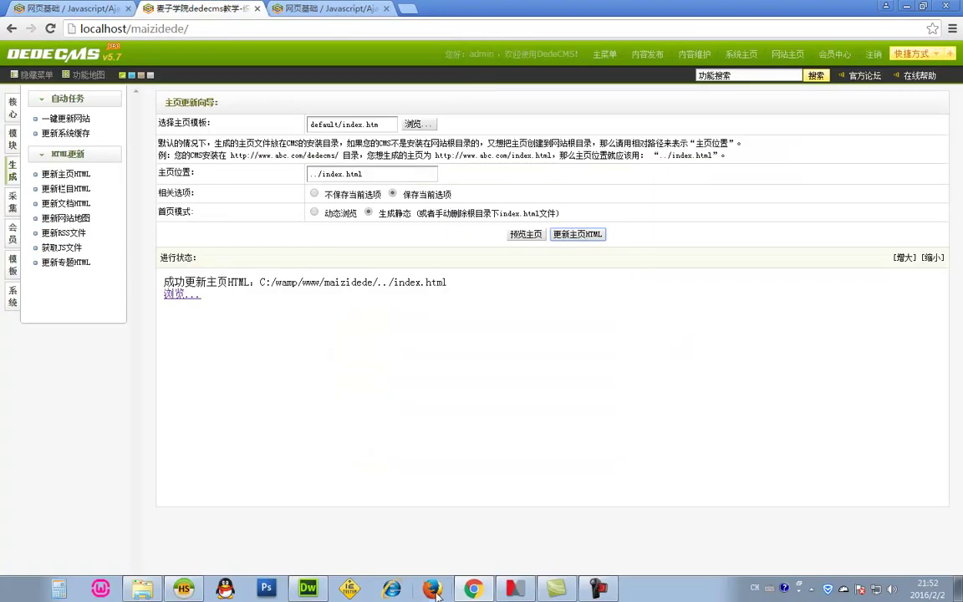
click(511, 594)
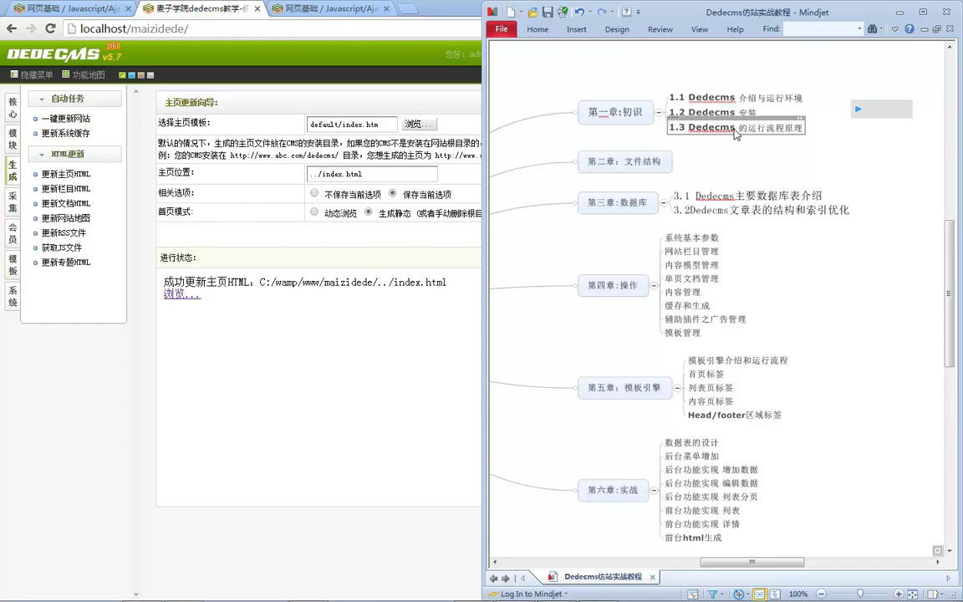
click(778, 135)
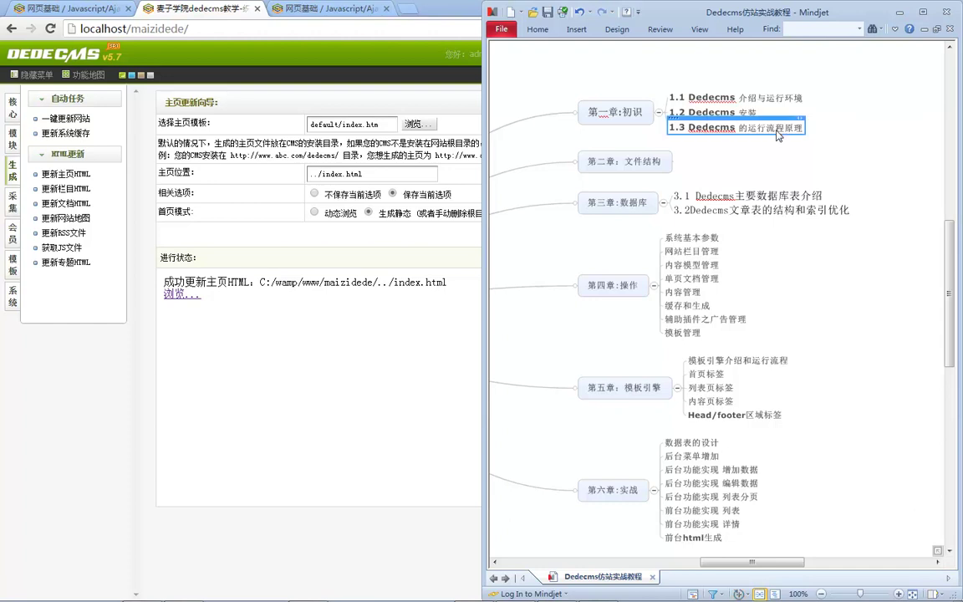
click(288, 179)
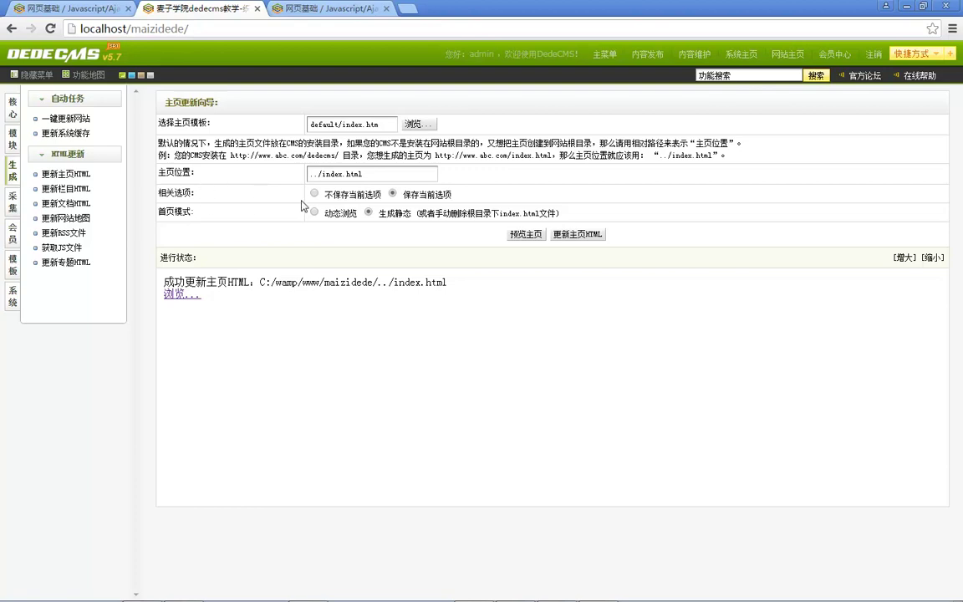
click(70, 8)
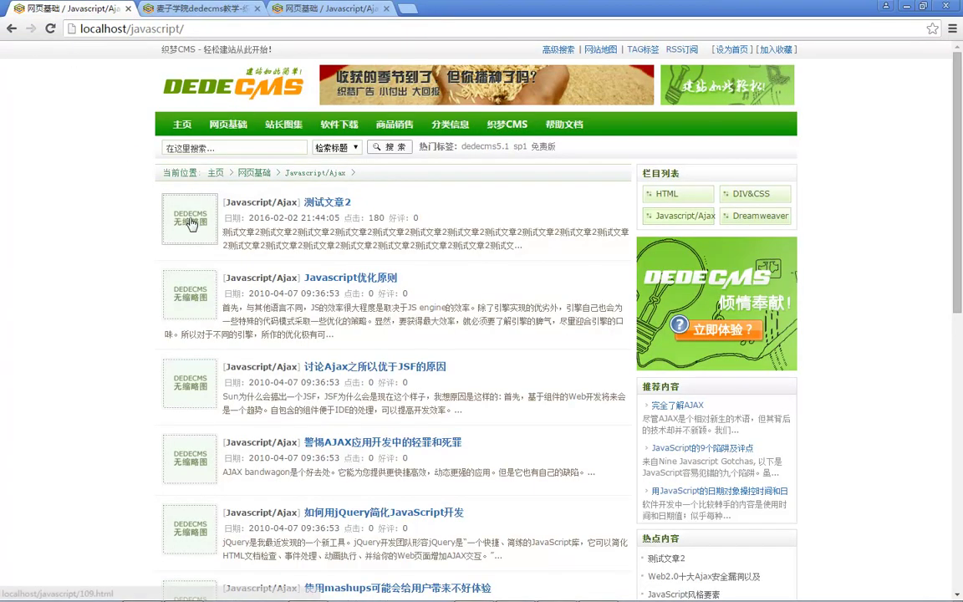
click(197, 9)
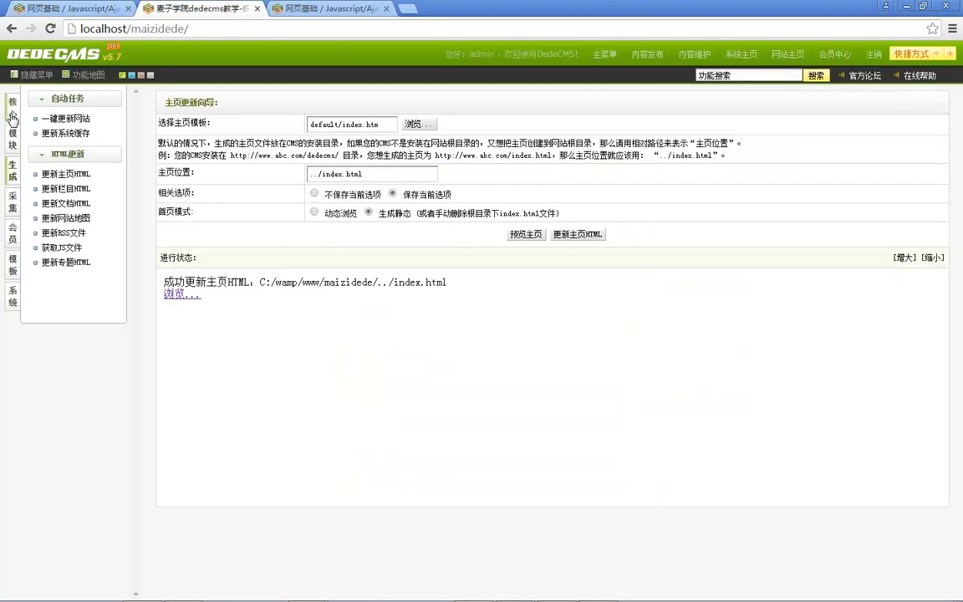
click(11, 112)
Create a text document on the desktop, keep its default name, and open it in Notepad.
mouse_move(332, 588)
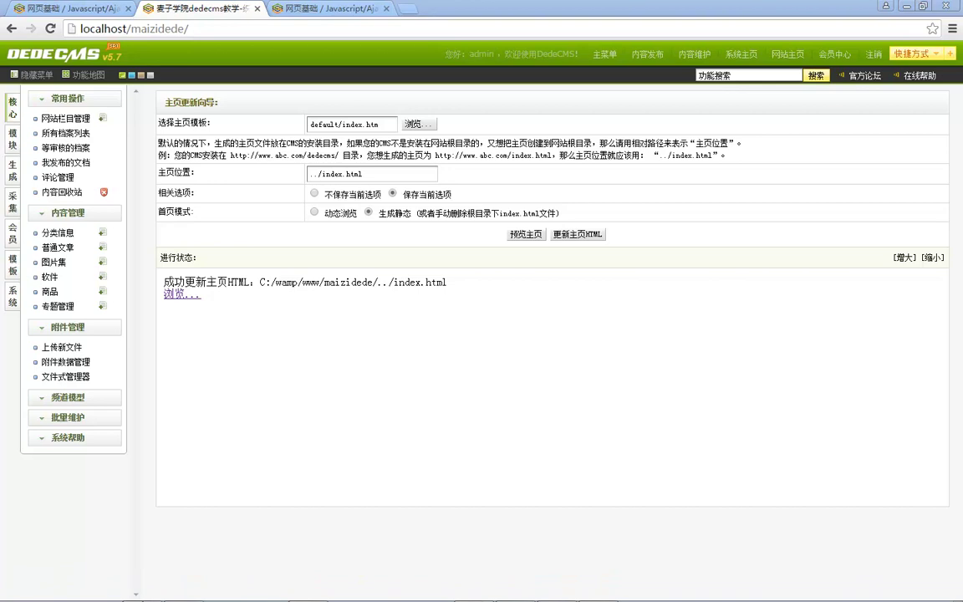
click(143, 588)
click(471, 158)
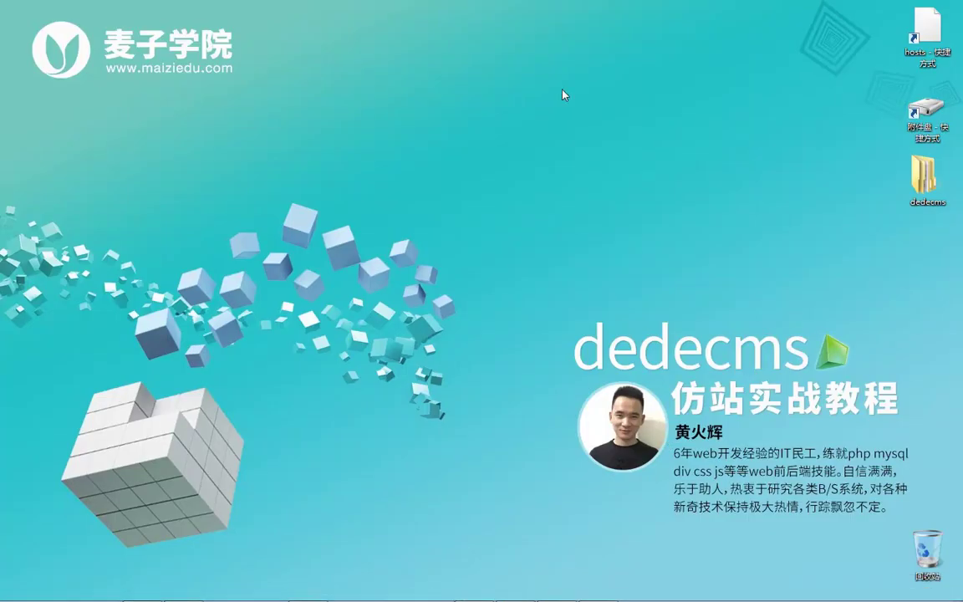
right_click(562, 95)
mouse_move(665, 267)
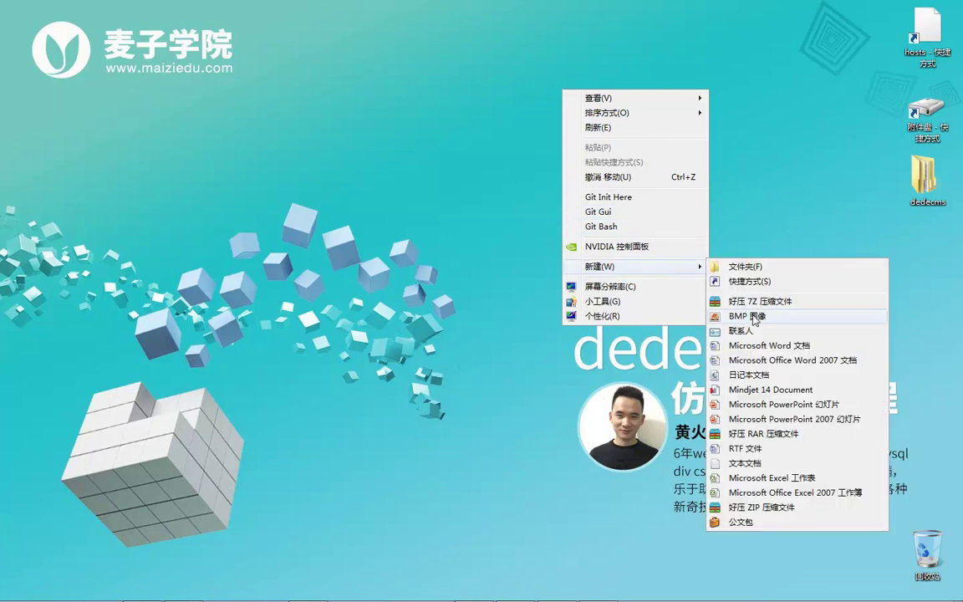
click(774, 464)
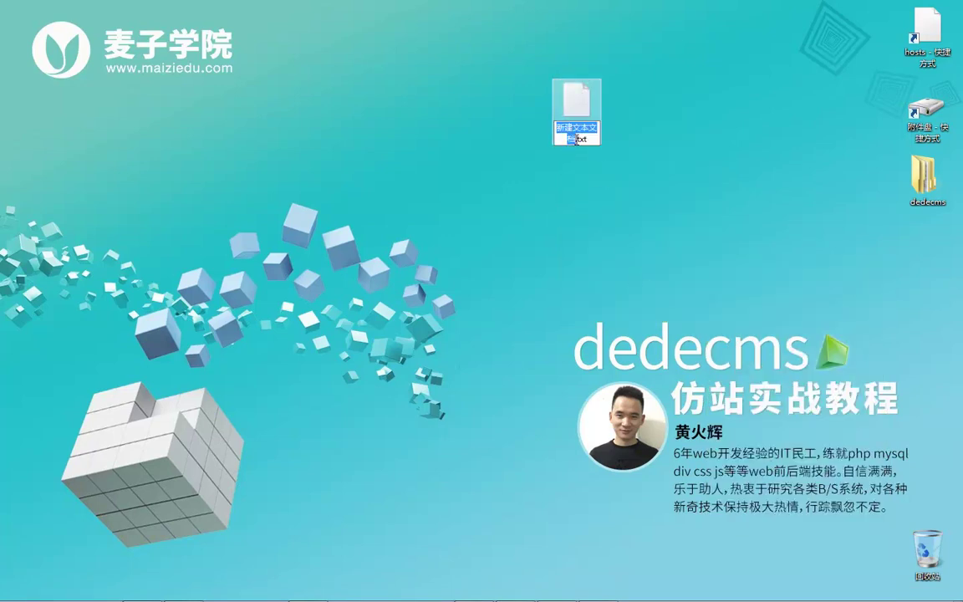
key(Return)
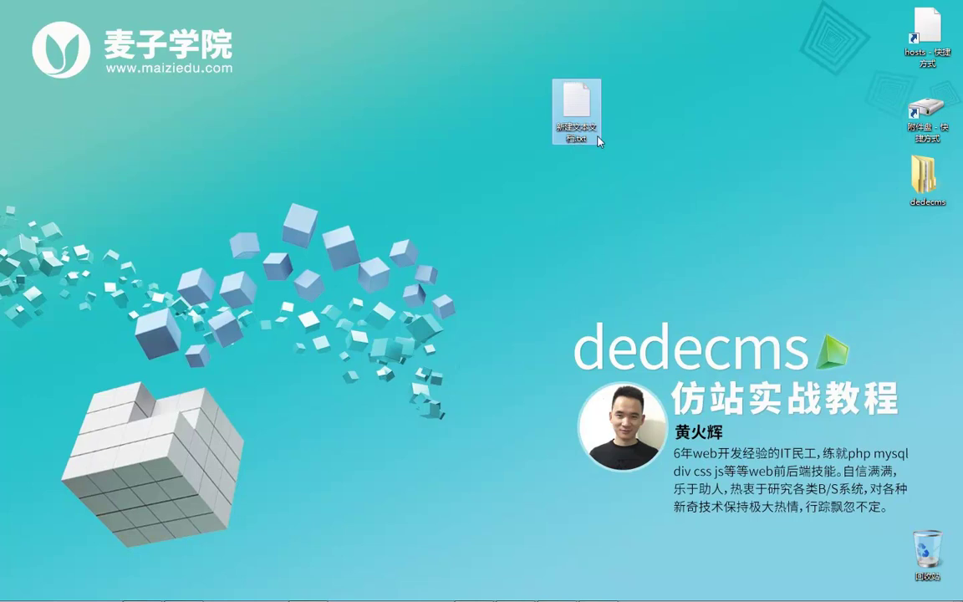
key(Return)
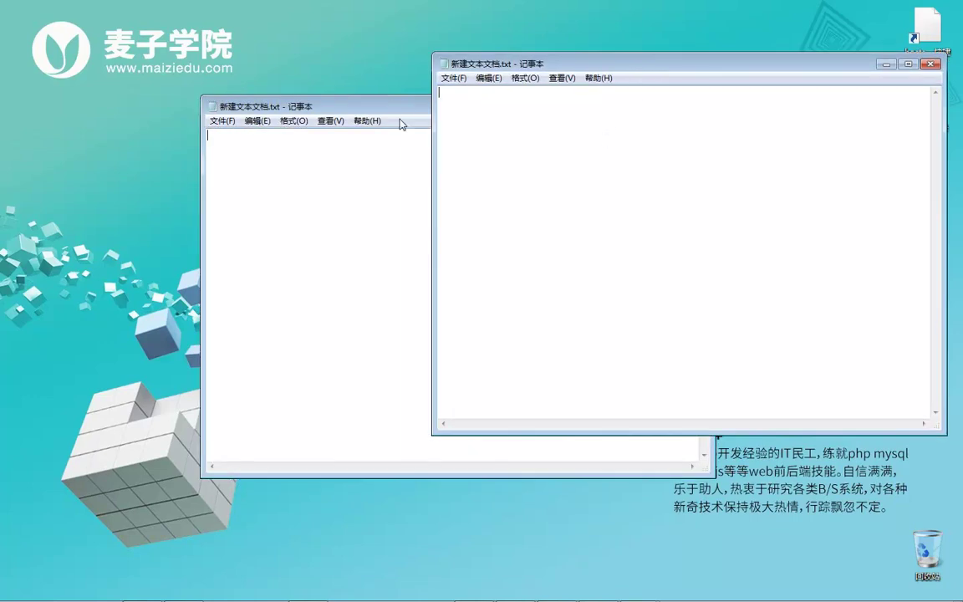
Write the first numbered line in the text document, beginning with "1. 新增文章或者其他".
text(1)
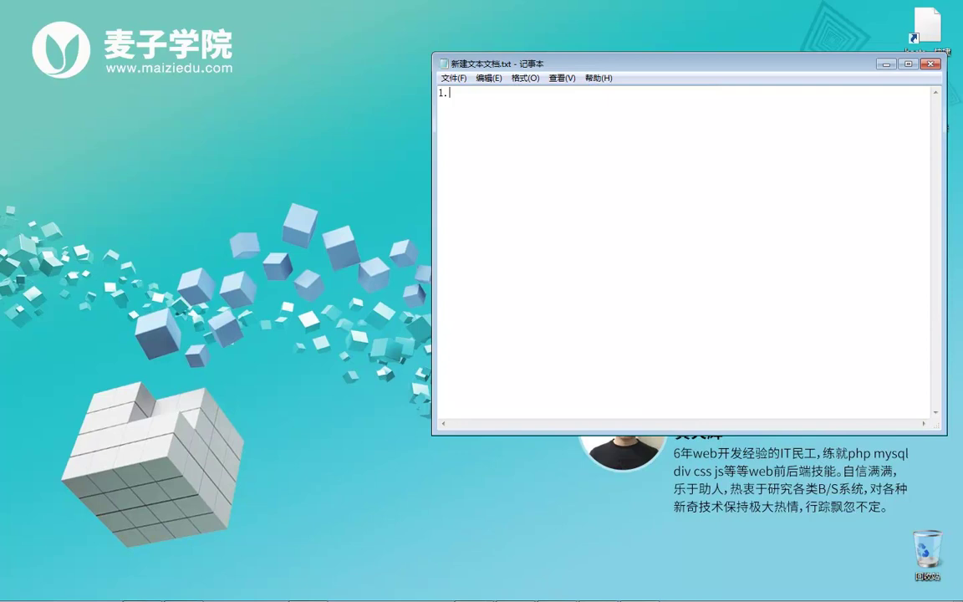
text(.)
key(ctrl+shift)
text(xinzeng)
key(space)
text(wenzhang)
key(space)
text(huoqhe)
key(space)
text(qita)
key(space)
text(shuj)
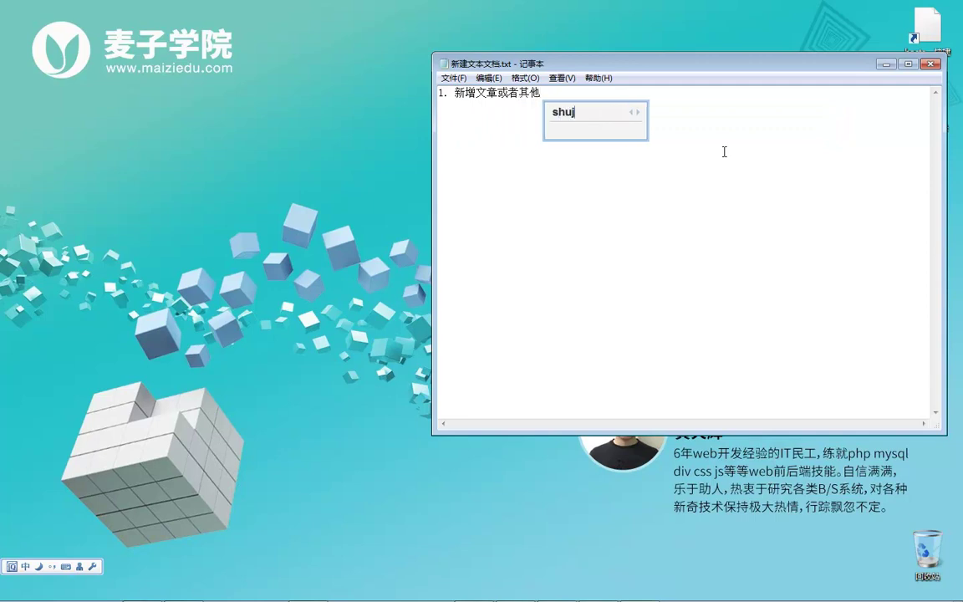